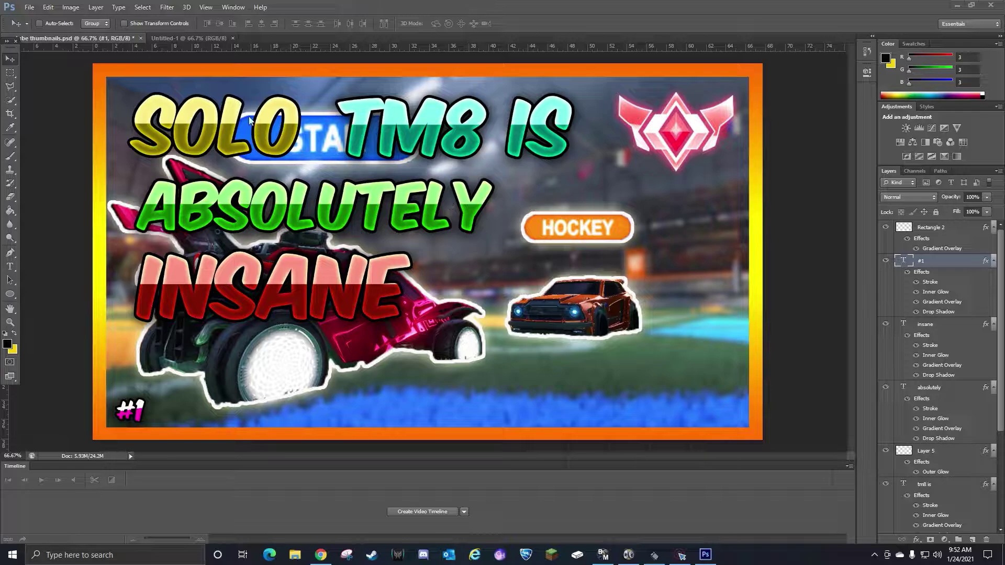
left_click(190, 40)
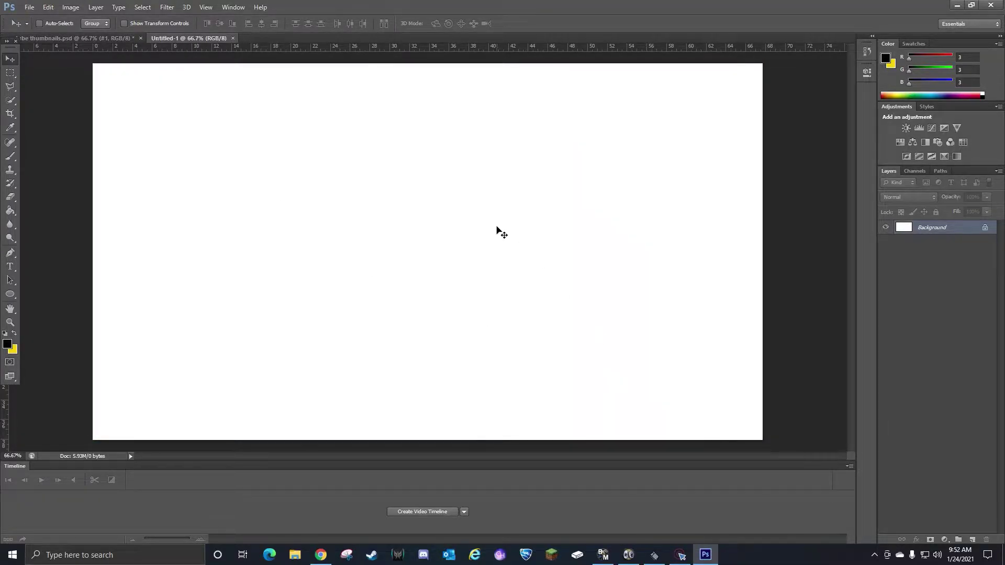
left_click(29, 6)
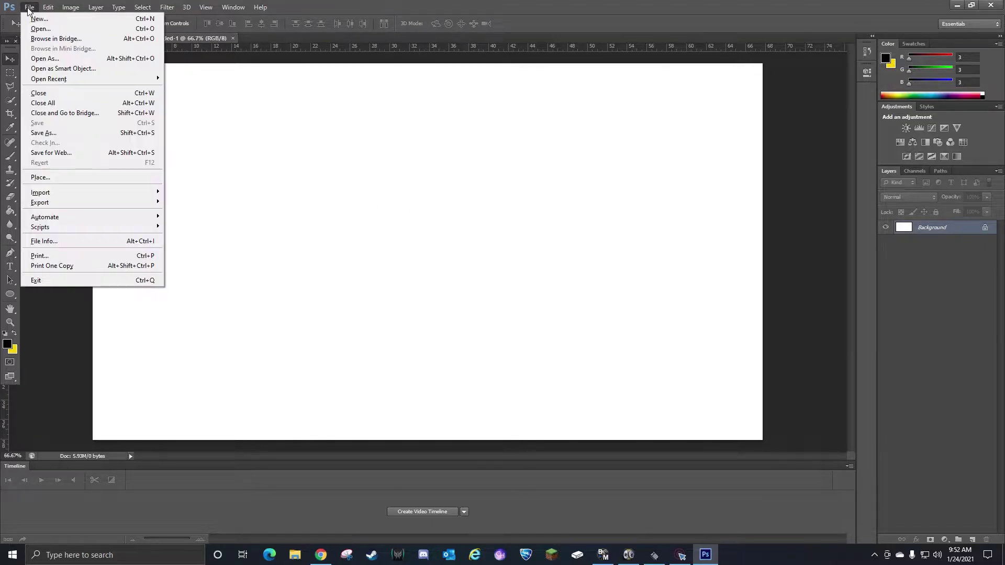
left_click(33, 20)
double_click(287, 136)
key("Tab")
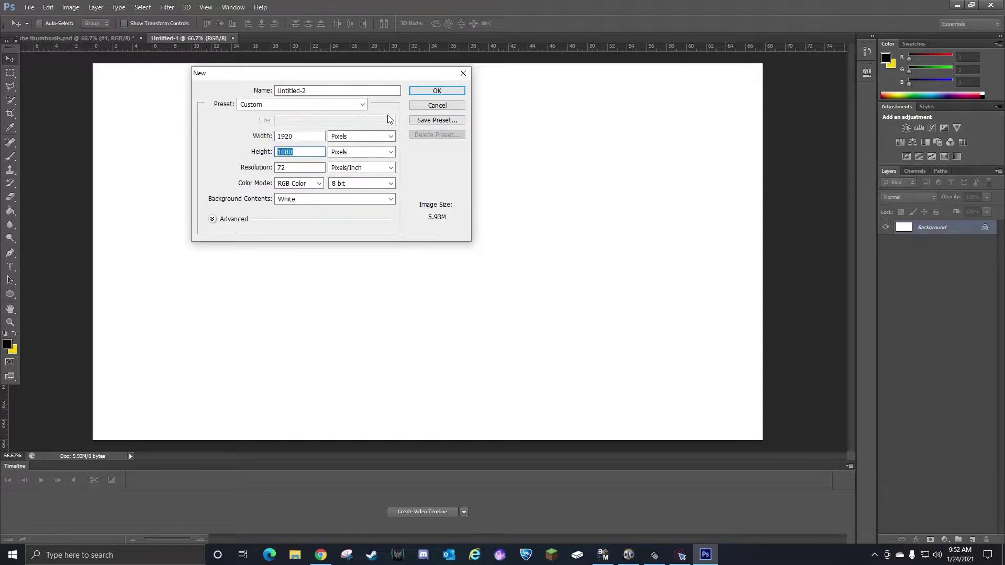
left_click(463, 75)
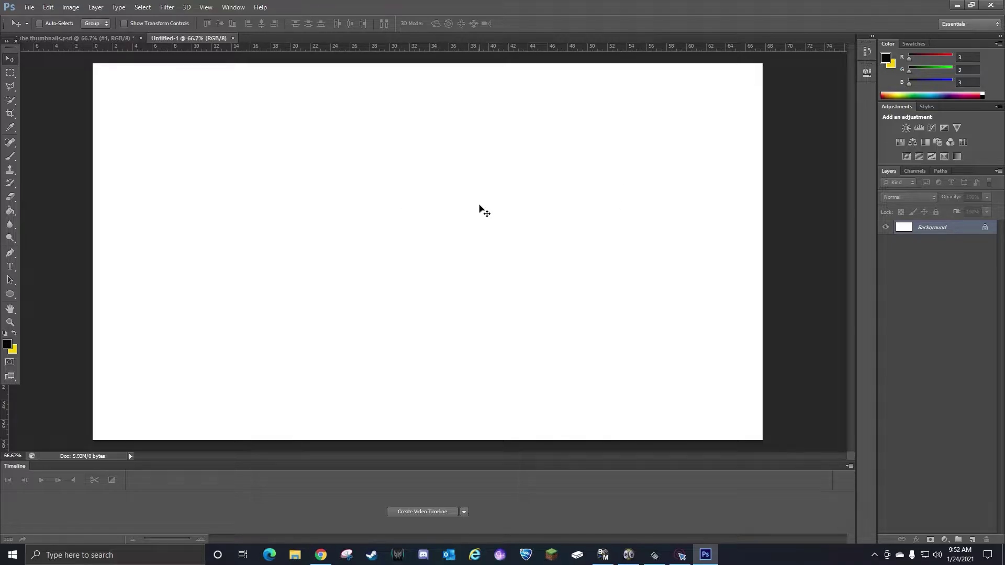
In the thumbnails document, shift the Layer 4 car scene about 1.1 cm left and 1.7 cm up.
left_click(95, 38)
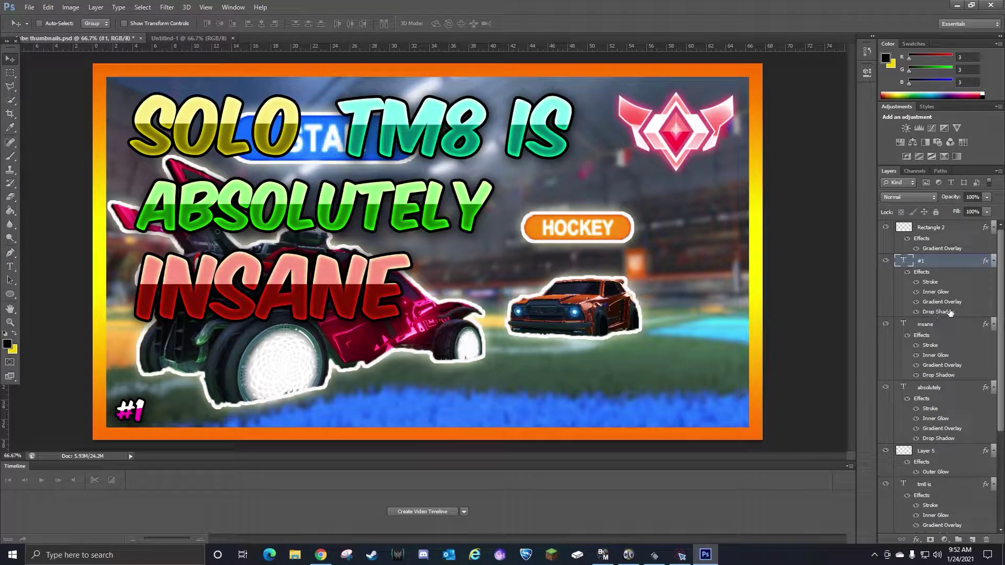
scroll(937, 335, "down", 4)
scroll(933, 343, "down", 1)
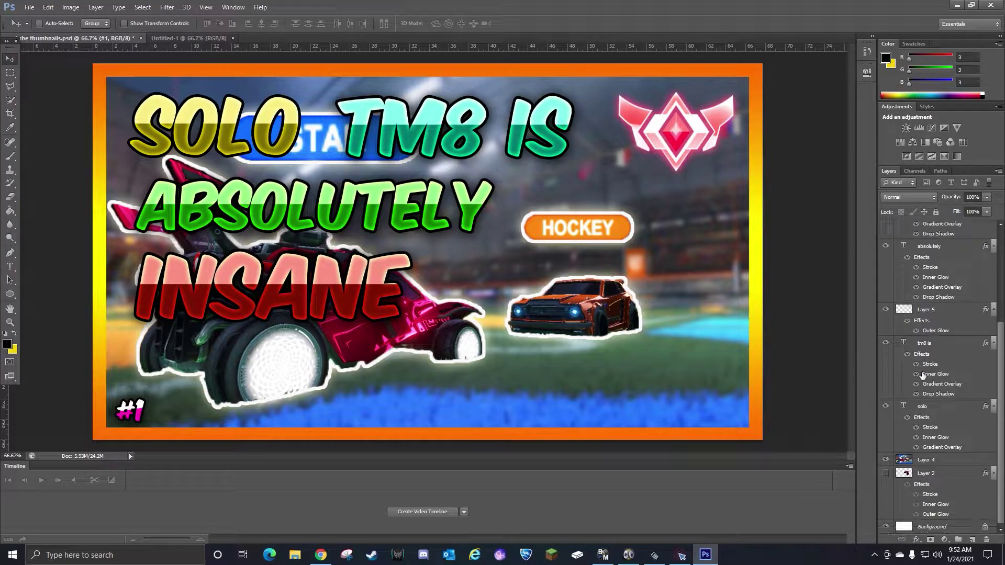
left_click(935, 460)
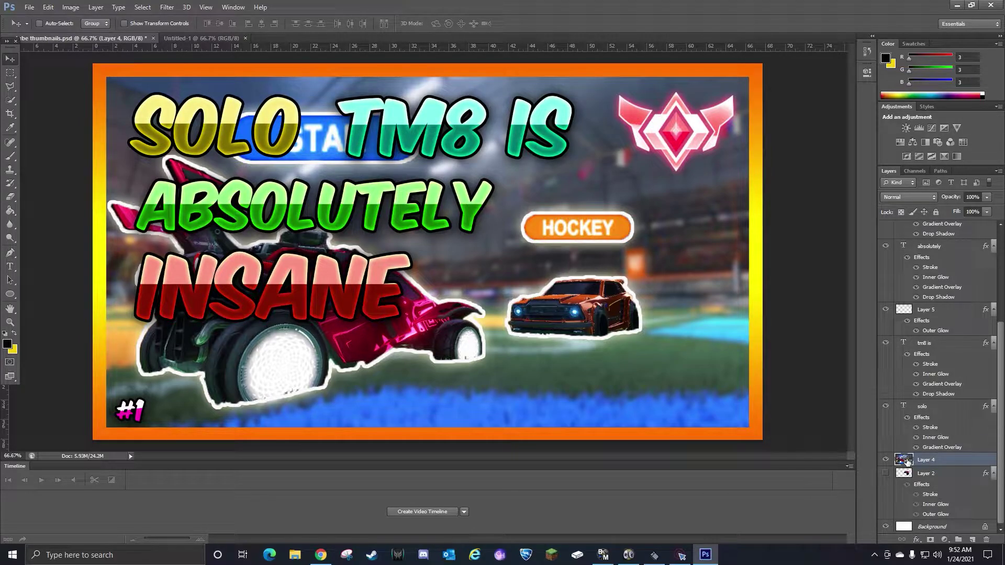
left_click_drag(694, 339, 668, 323)
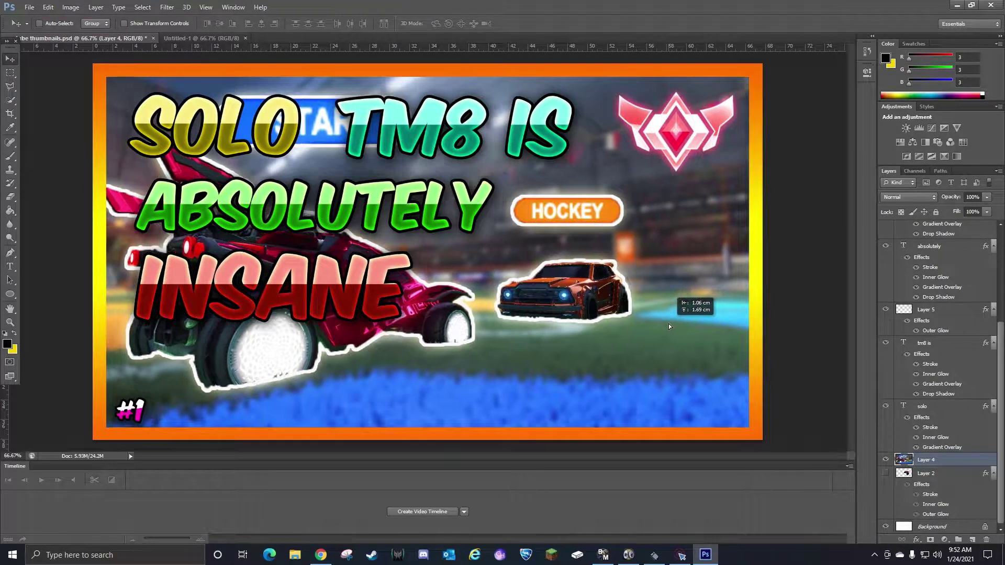
Nudge the SOLO text layer slightly to the right above ABSOLUTELY.
left_click(927, 408)
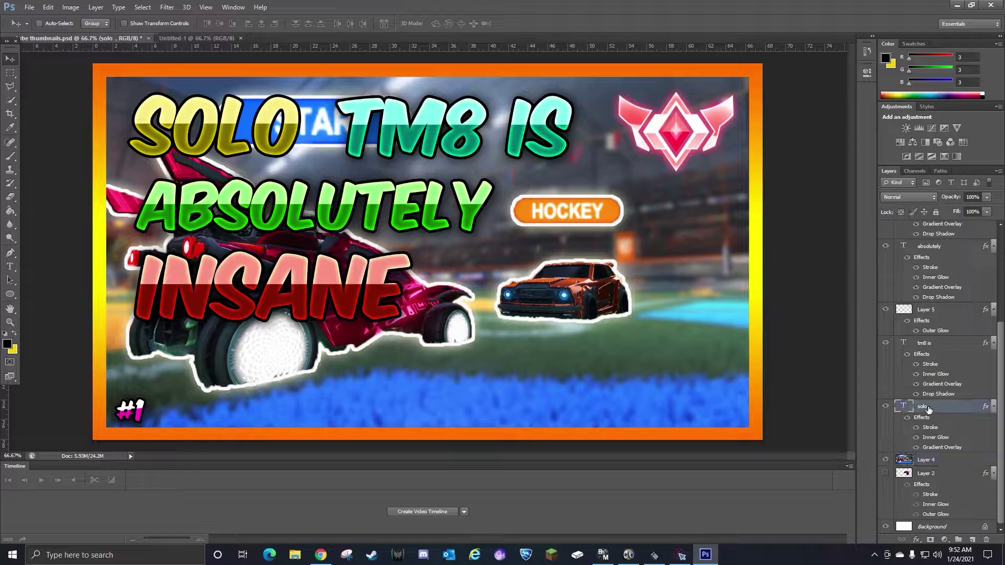
mouse_move(240, 135)
left_mouse_down()
mouse_move(250, 147)
mouse_move(240, 136)
left_mouse_up()
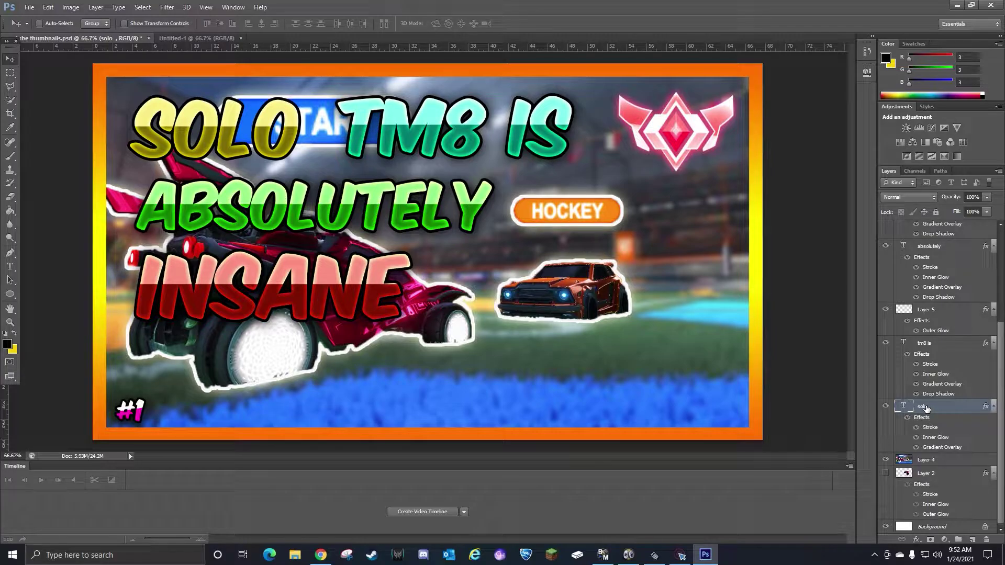
left_click_drag(265, 112, 270, 115)
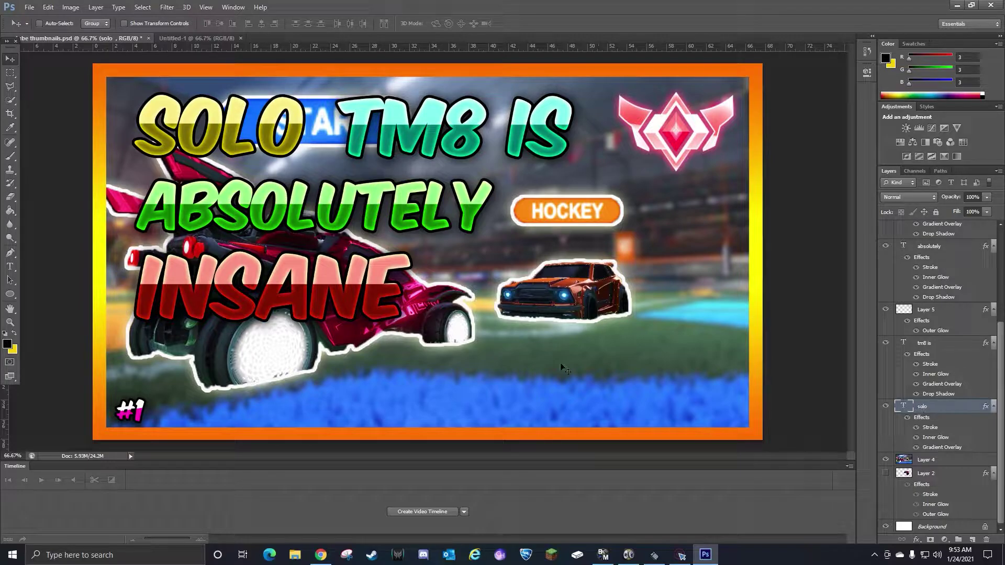
Retype the last two letters, LO, of the SOLO text.
left_click(10, 268)
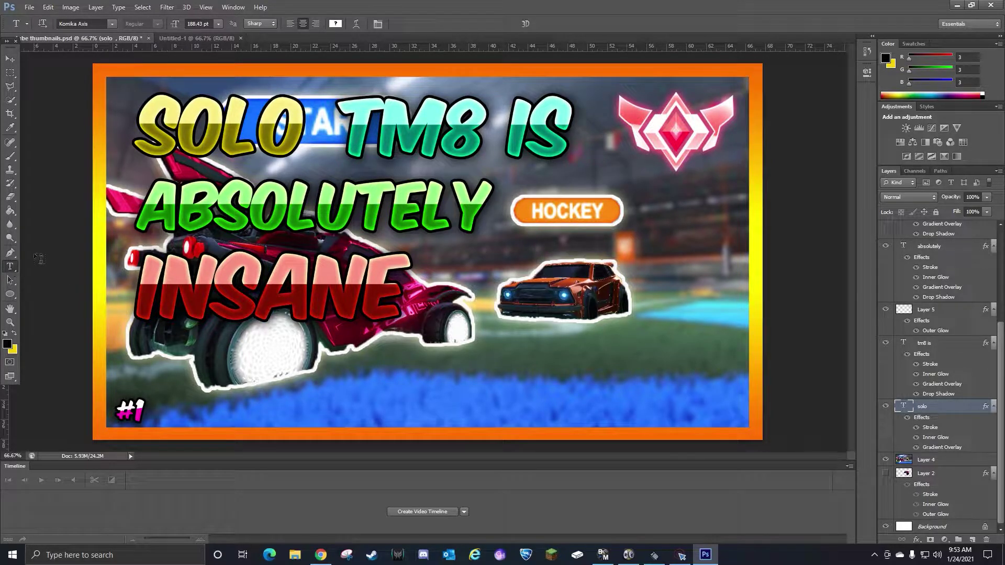
left_click(306, 124)
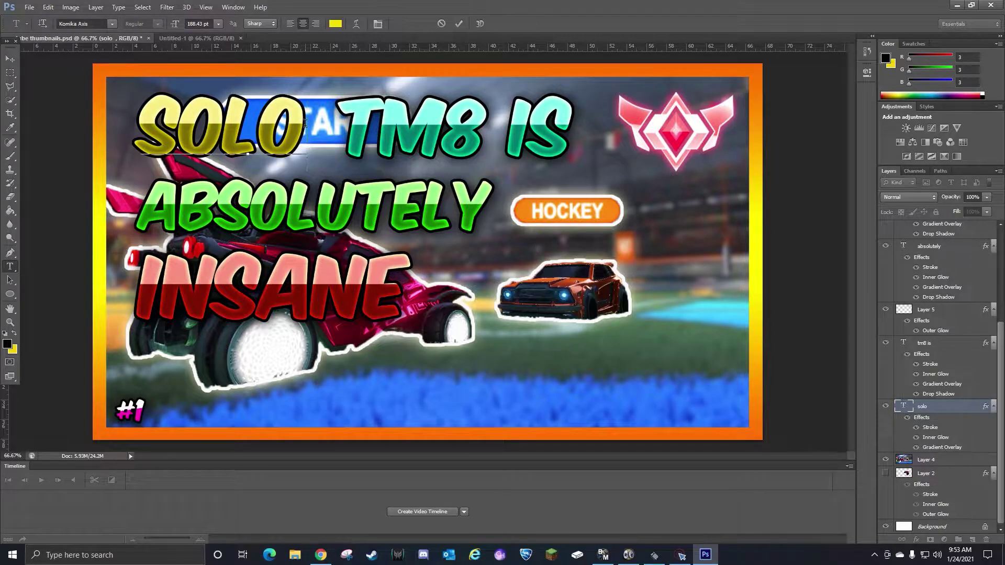
key("BackSpace")
key("BackSpace")
type("LO")
Examine the text color and font choices for the SOLO text, leaving both as they are.
left_click(335, 23)
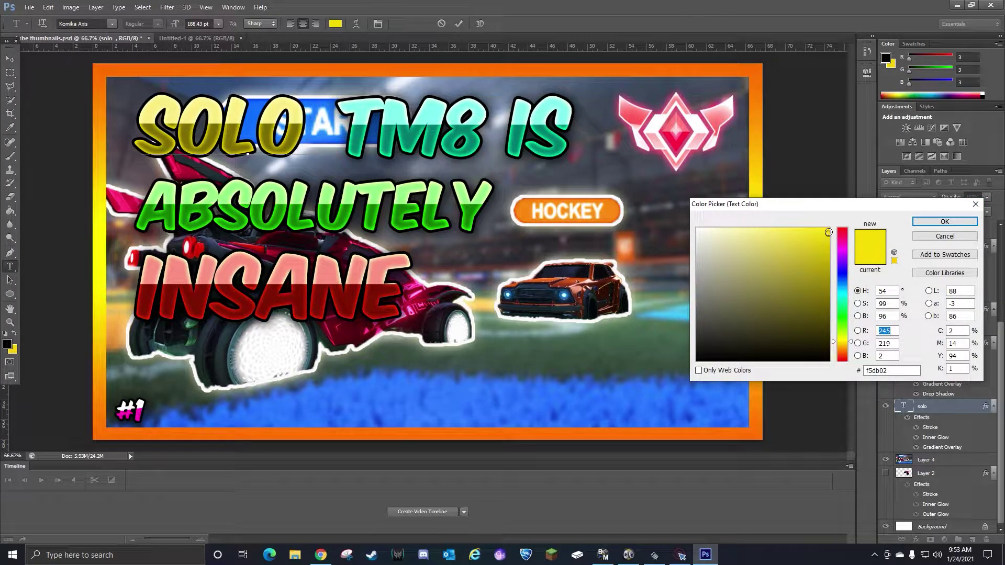
left_click(975, 204)
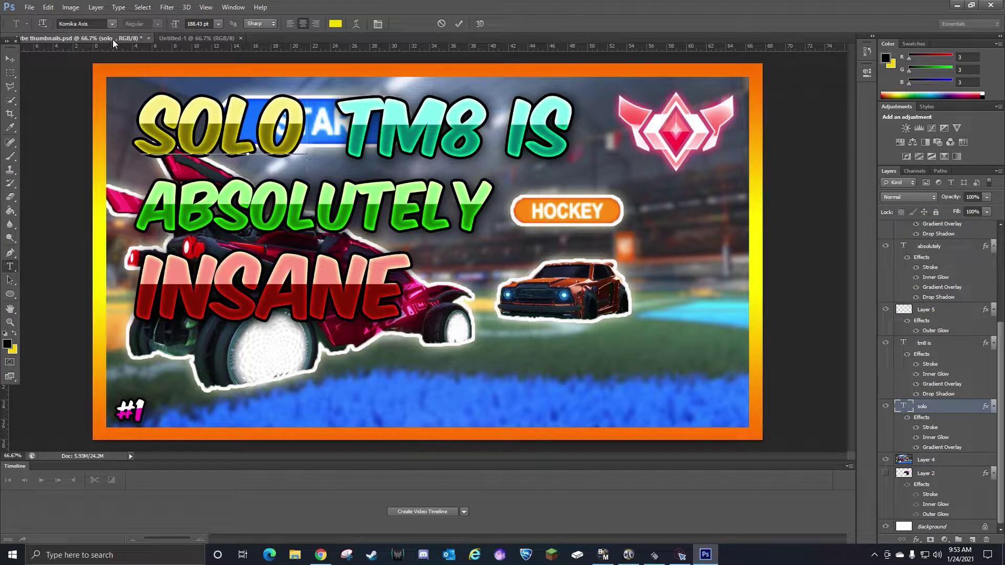
left_click_drag(142, 131, 159, 134)
left_click_drag(308, 133, 140, 133)
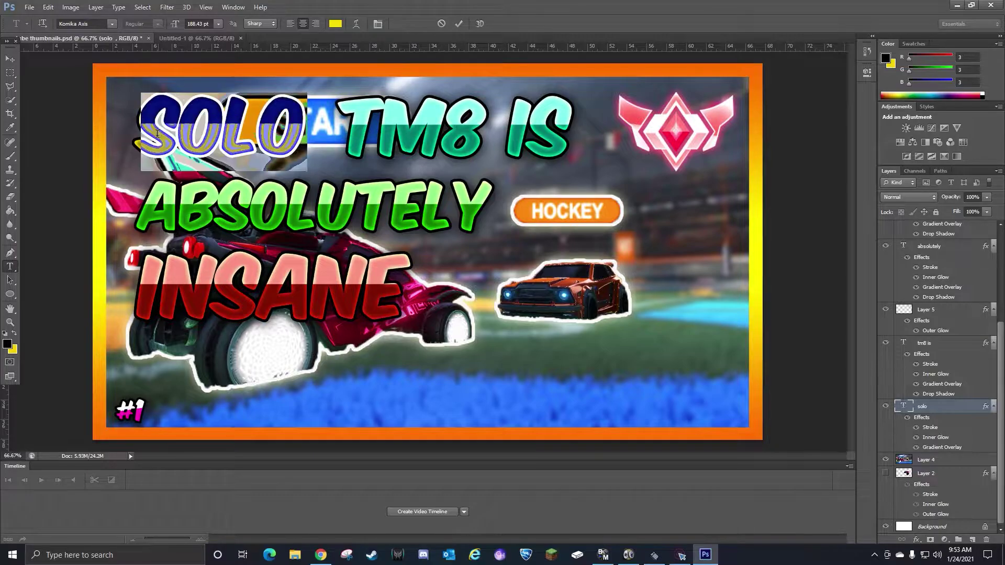
left_click(112, 23)
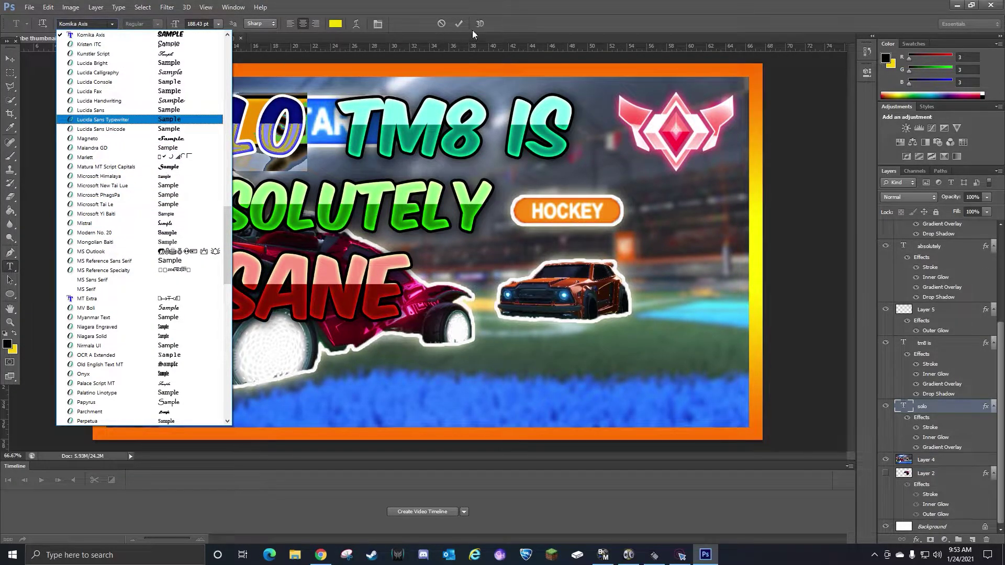
left_click(532, 5)
left_click(301, 130)
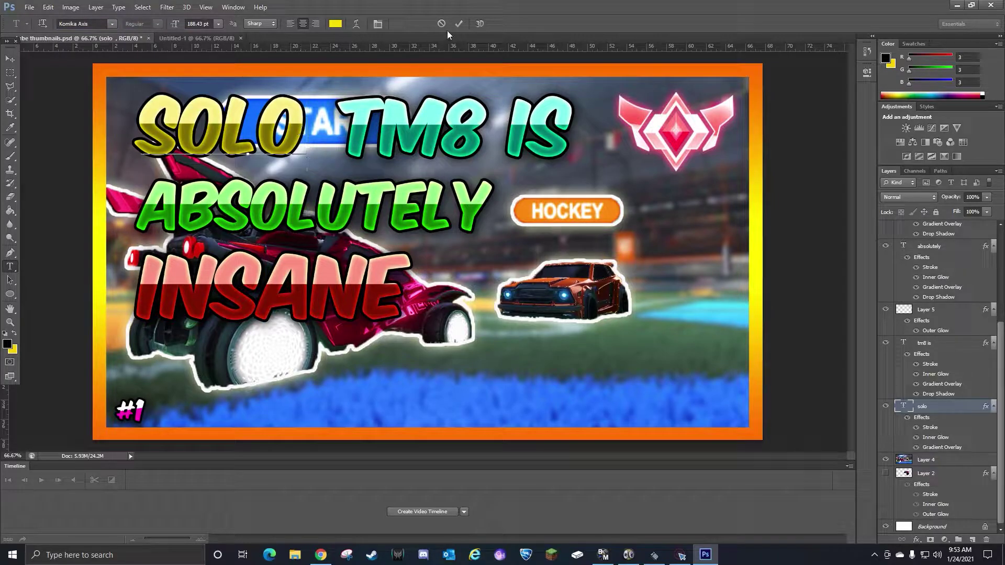
left_click(459, 24)
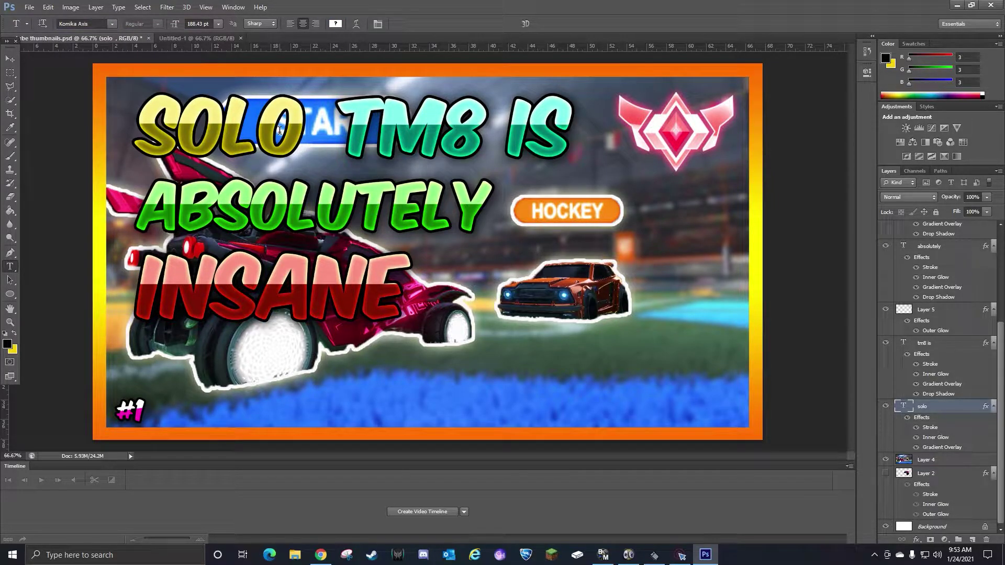
Scale the SOLO text up to about 105% and move it right, closer to TM8 IS.
key("ctrl+t")
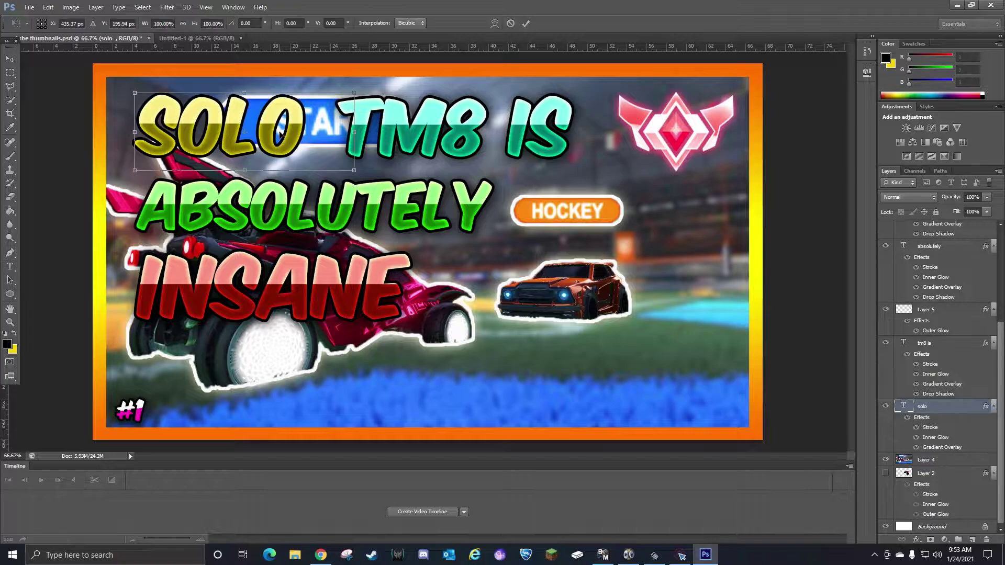
left_click_drag(270, 122, 279, 125)
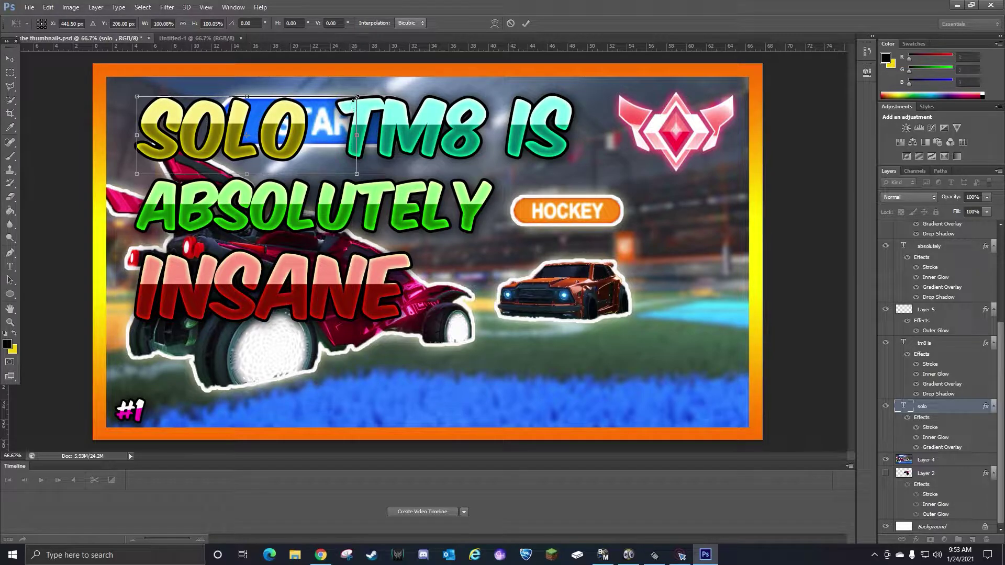
mouse_move(356, 98)
left_mouse_down()
mouse_move(435, 68)
mouse_move(246, 122)
mouse_move(339, 106)
mouse_move(357, 91)
mouse_move(247, 120)
mouse_move(338, 109)
mouse_move(367, 93)
left_mouse_up()
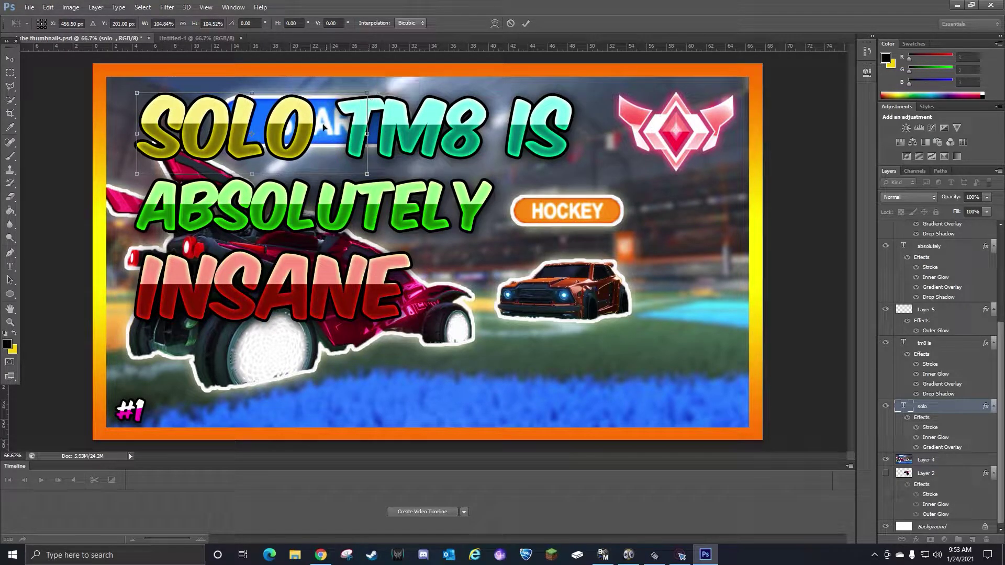
key("Return")
key("v")
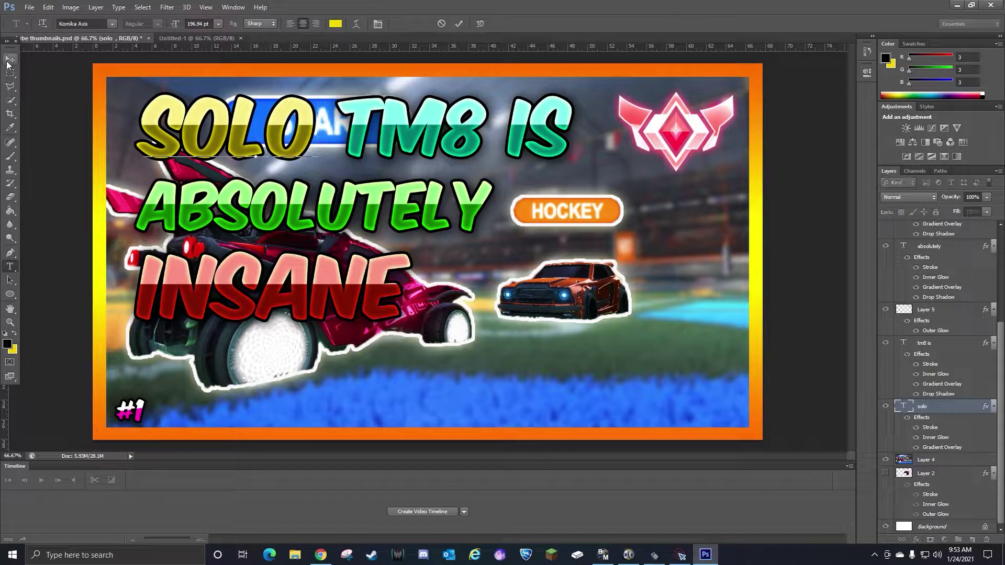
left_click_drag(246, 129, 260, 129)
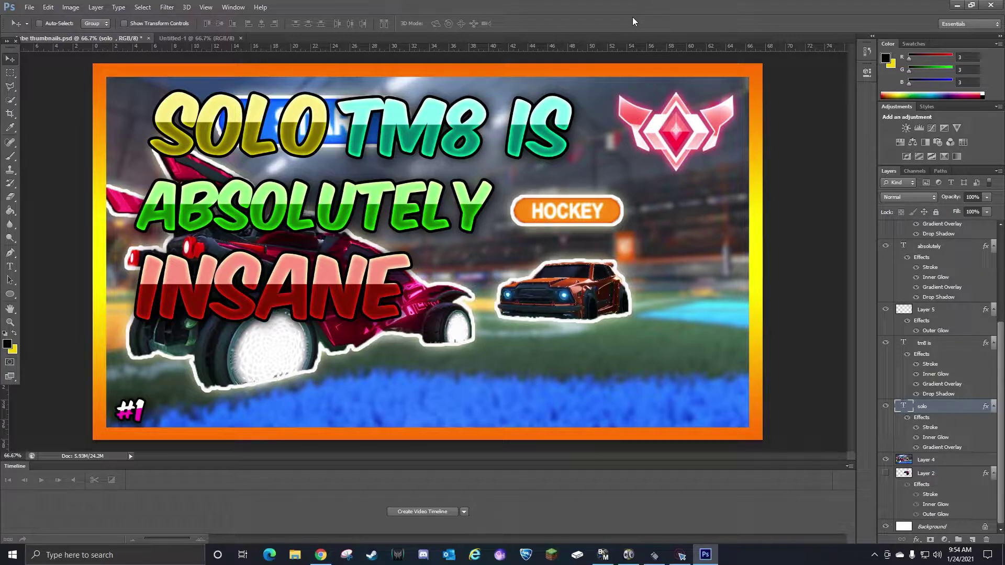
left_click(197, 40)
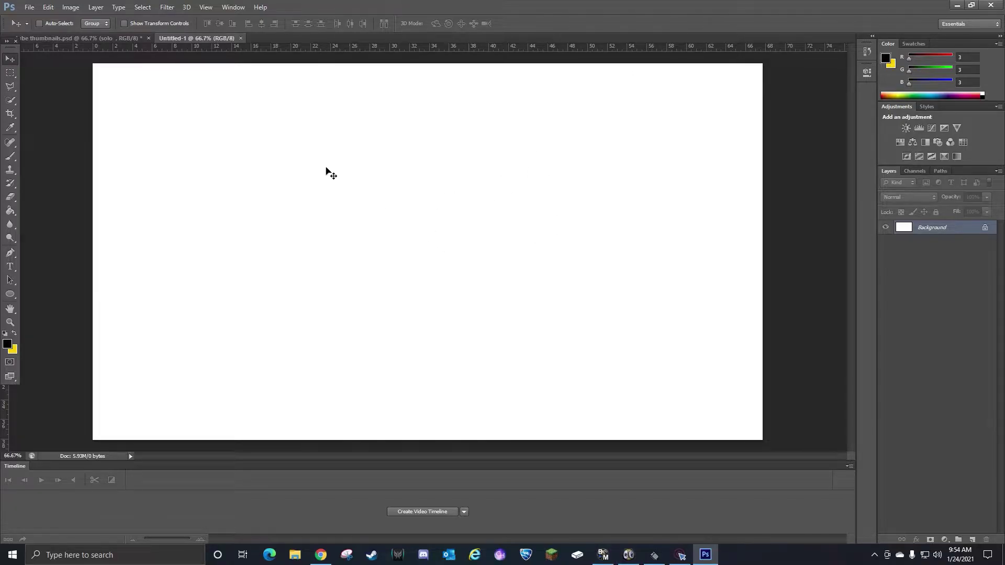
left_click(87, 39)
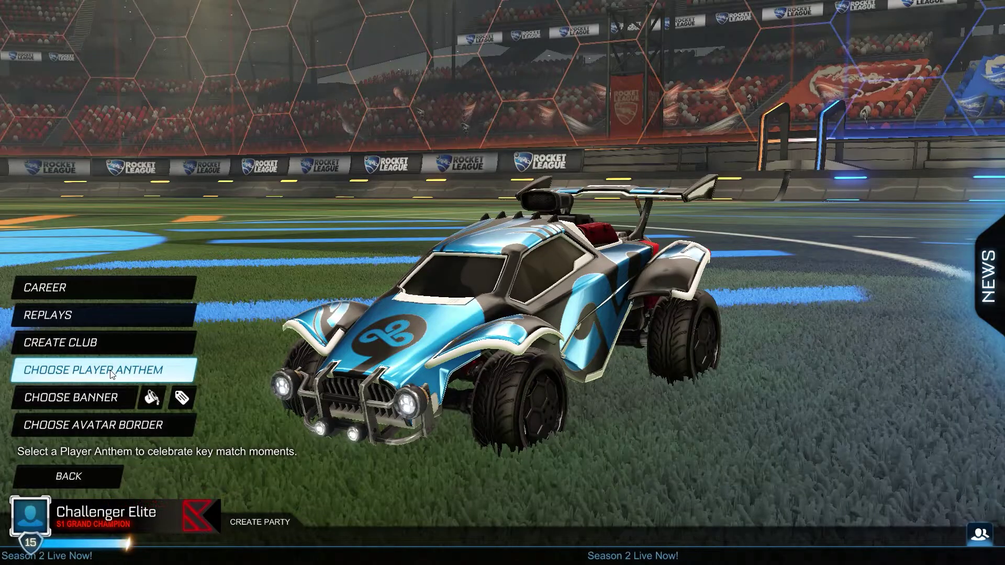
In Rocket League, open the saved 1v1 replay named thumbnail from the replay list.
left_click(111, 315)
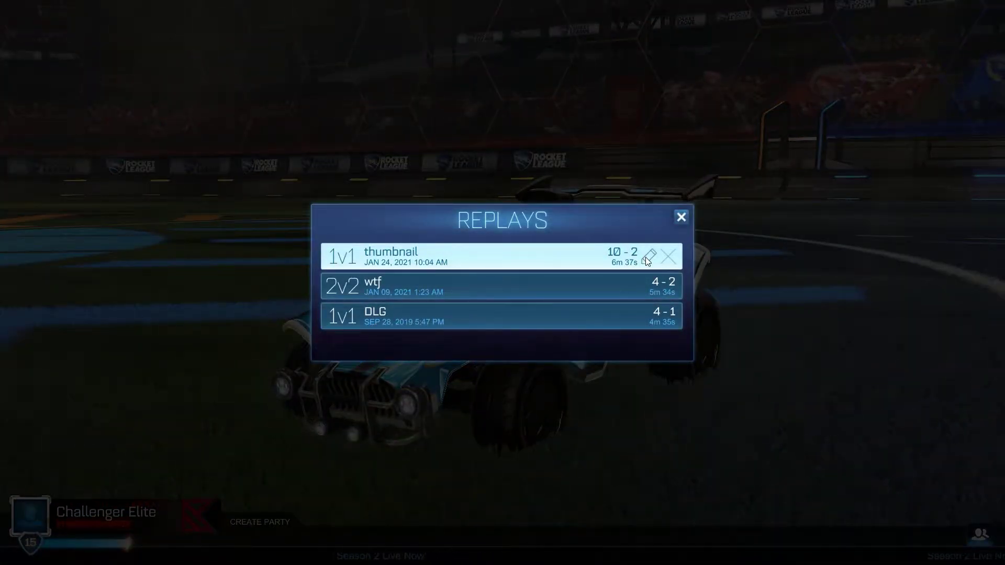
left_click(645, 257)
left_click(575, 322)
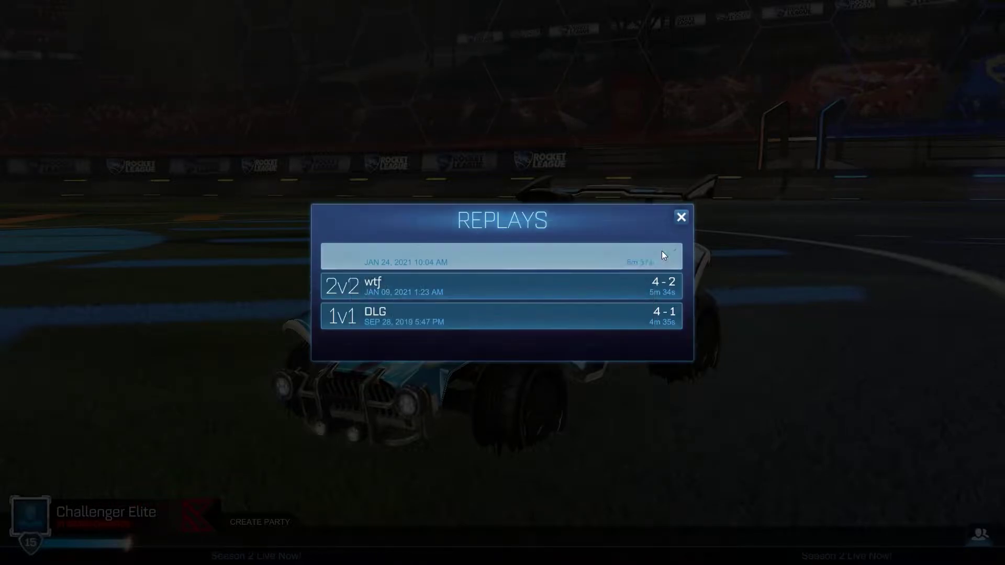
left_click(436, 250)
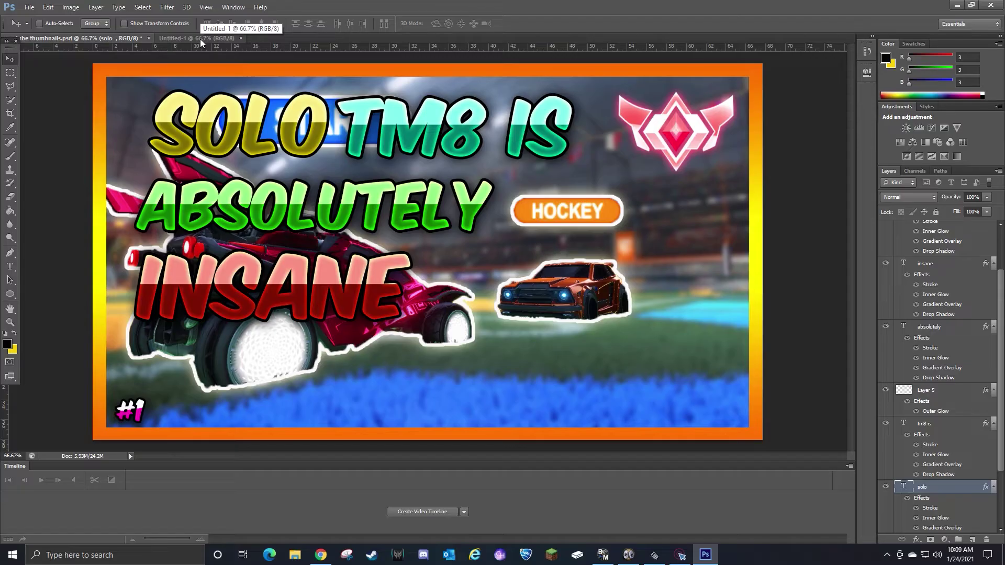
Open the Rocket League screenshot from the Rocket League folder of the Videos library, starting from the Untitled-1 document.
left_click(200, 38)
left_click(29, 7)
left_click(40, 28)
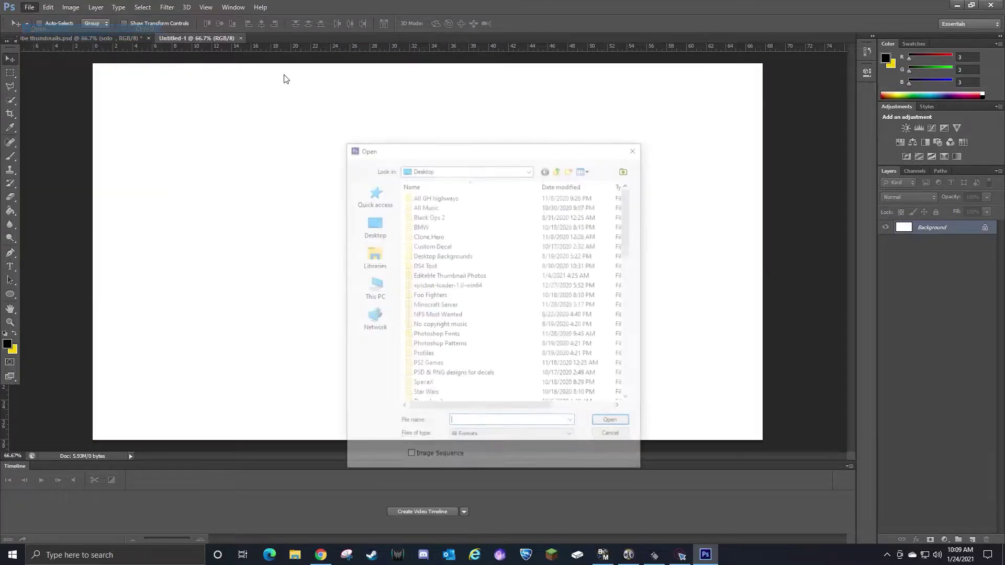
left_click(375, 233)
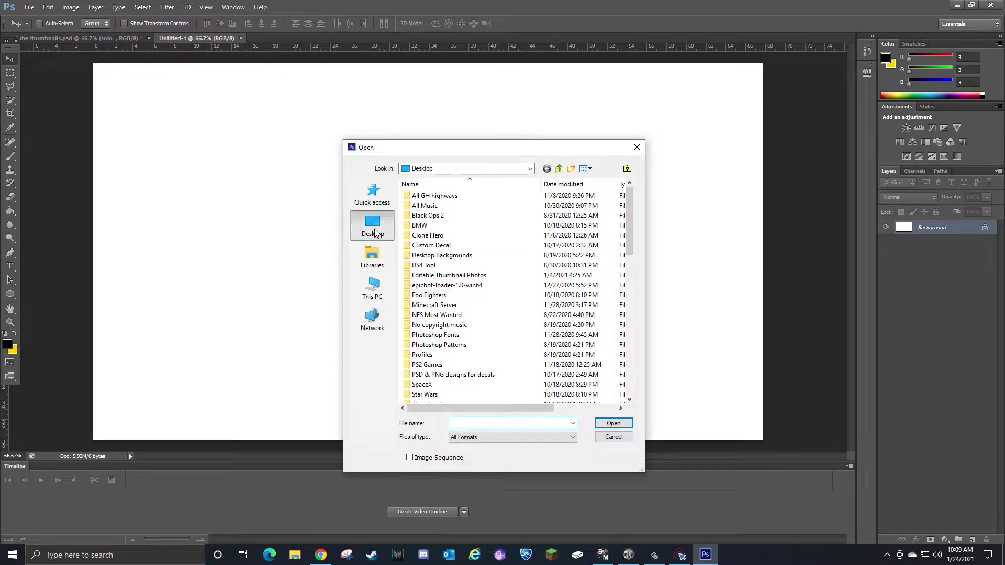
scroll(472, 262, "down", 6)
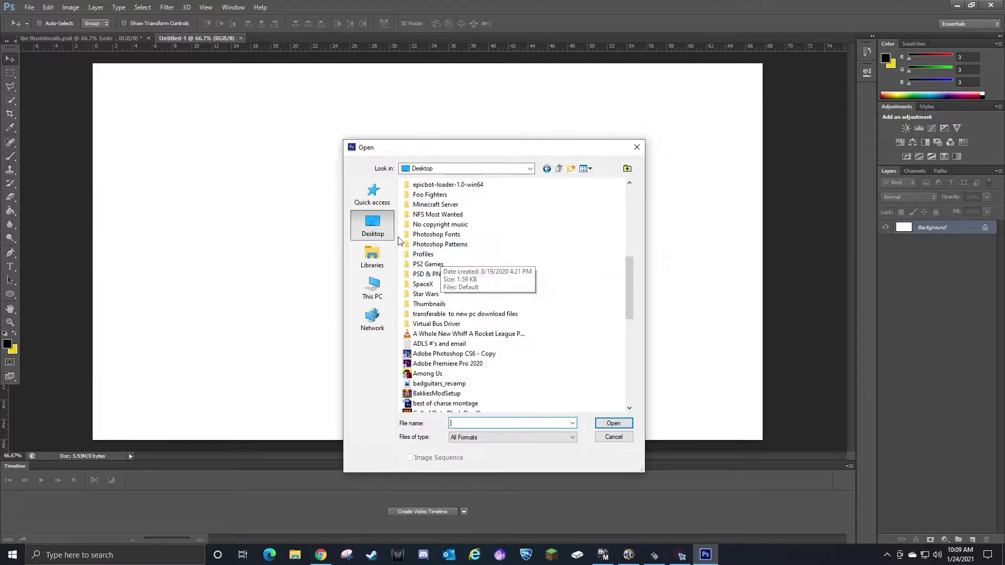
left_click(372, 257)
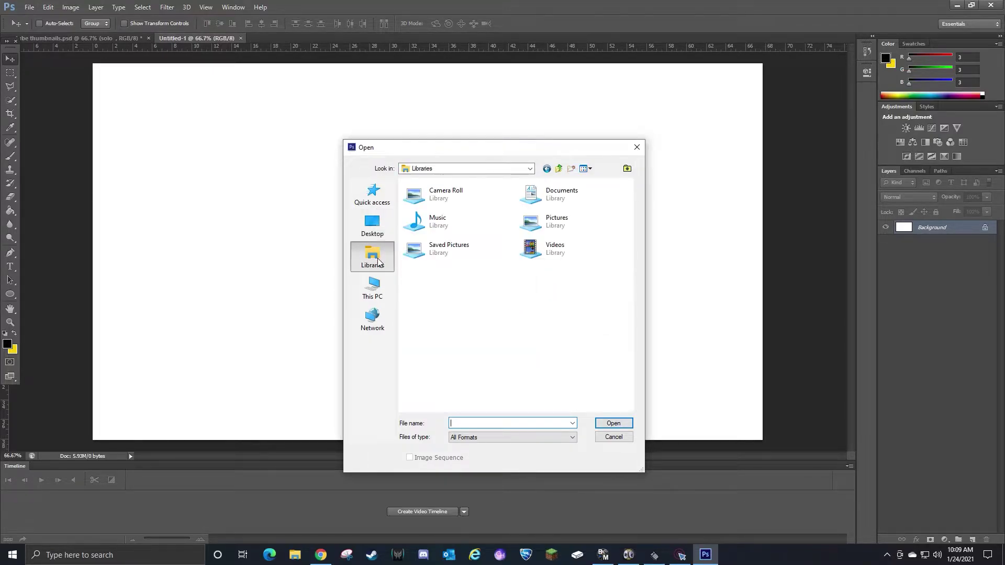
double_click(531, 252)
double_click(432, 215)
double_click(592, 288)
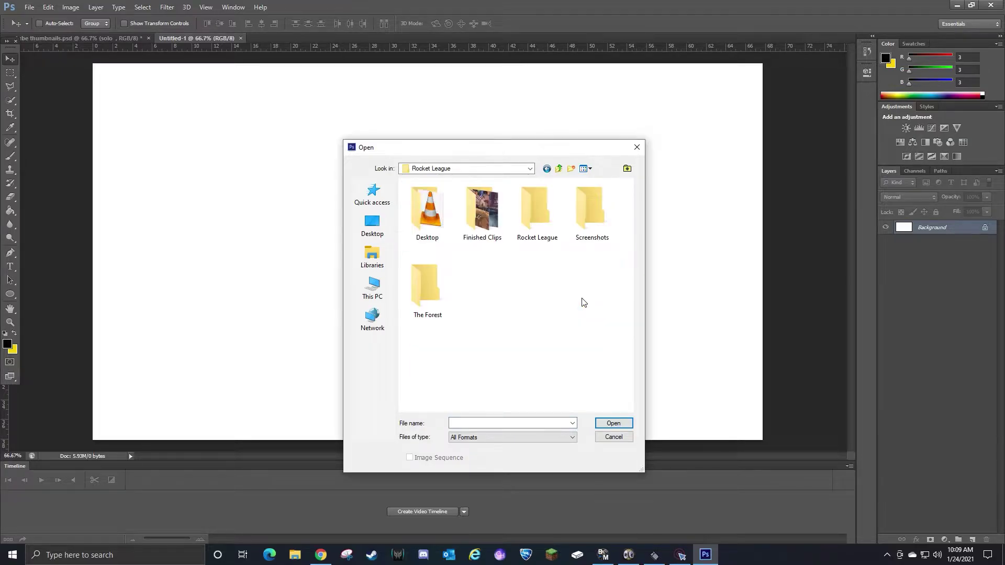
left_click(592, 294)
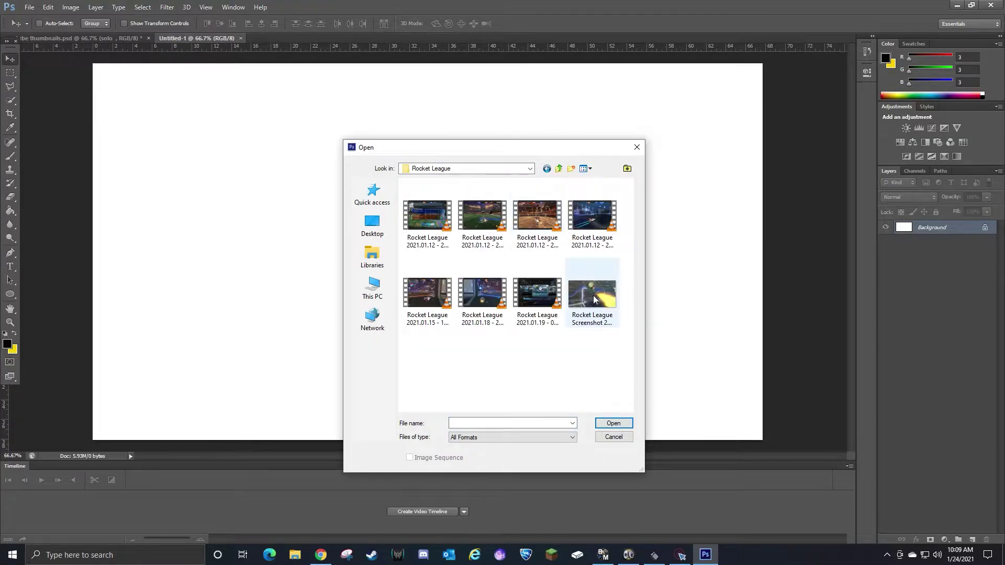
left_click(614, 423)
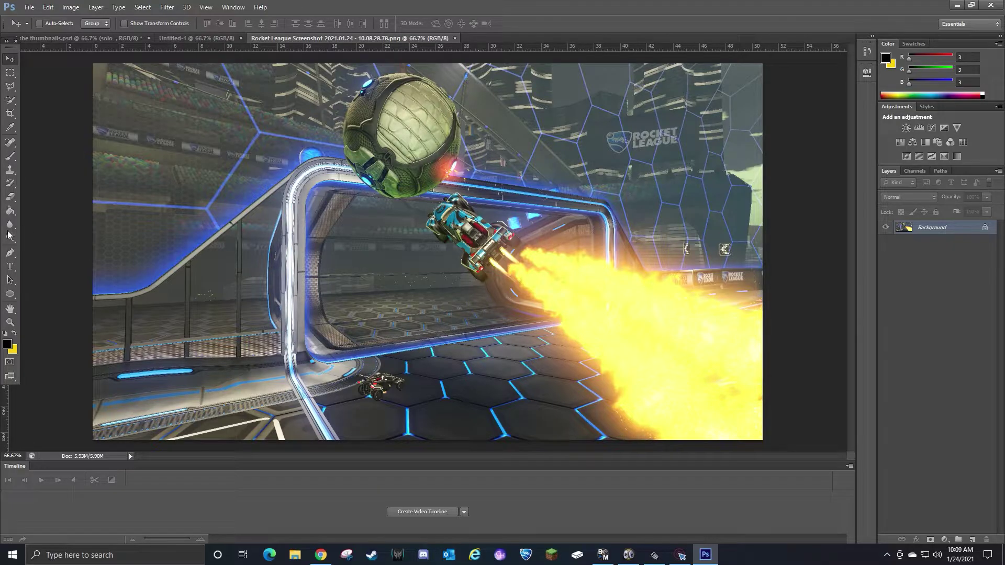
Select the ball, the blue car and its boost flame with a 52 px Quick Selection brush.
left_click(10, 100)
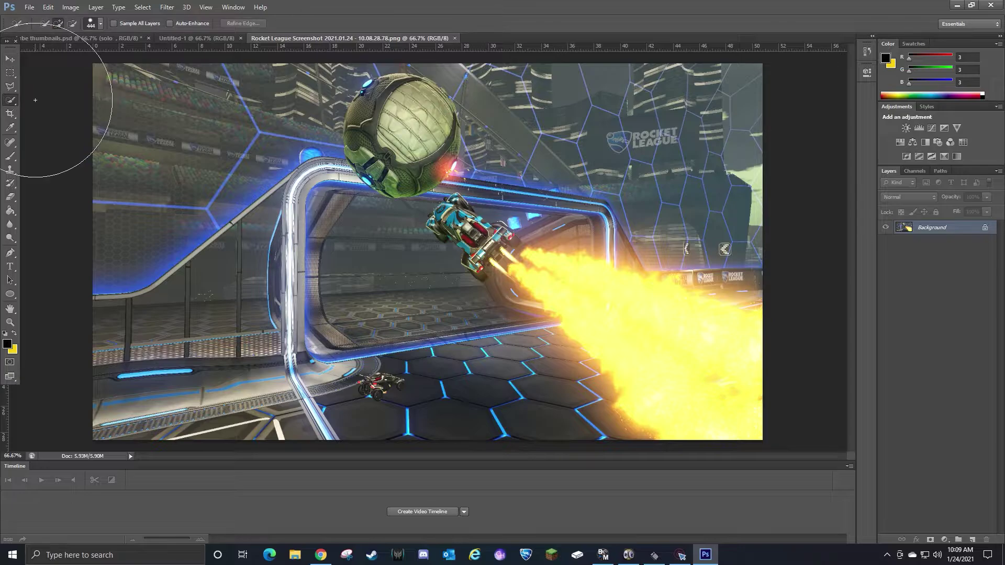
left_click(101, 23)
type("52")
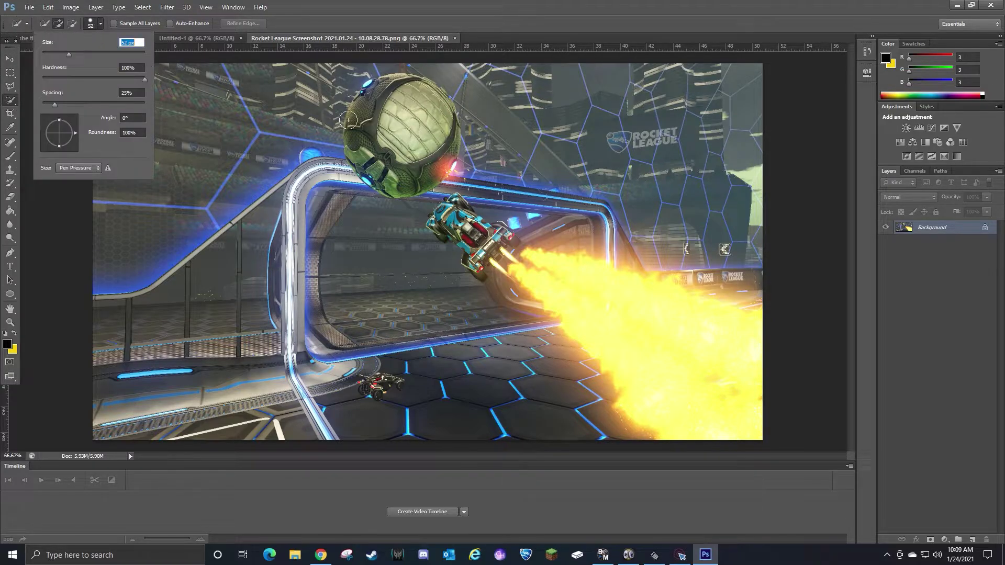
key("Return")
left_click(383, 129)
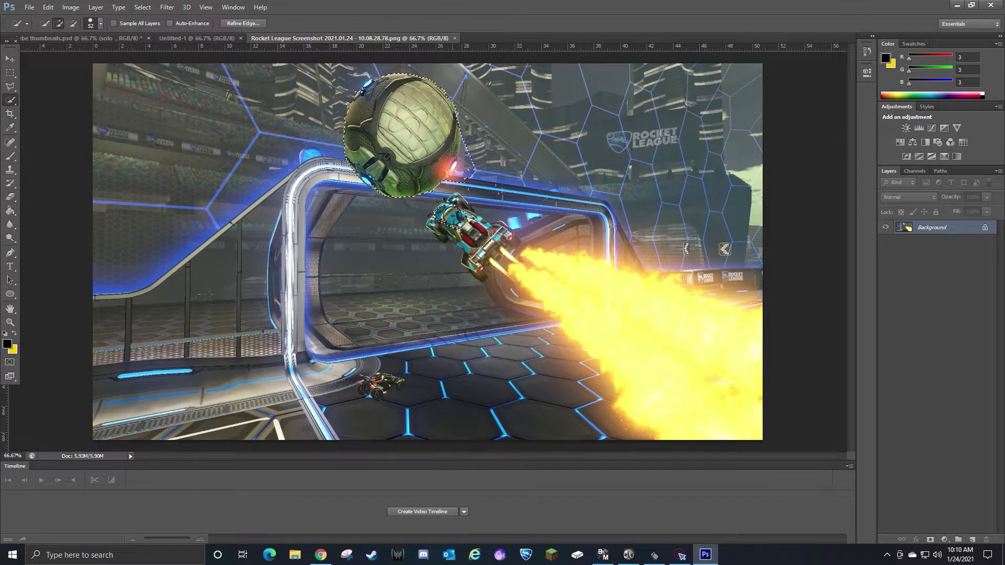
mouse_move(456, 208)
left_mouse_down()
mouse_move(544, 278)
mouse_move(606, 301)
left_mouse_up()
left_click(695, 382)
key("ctrl+plus")
left_click(835, 238)
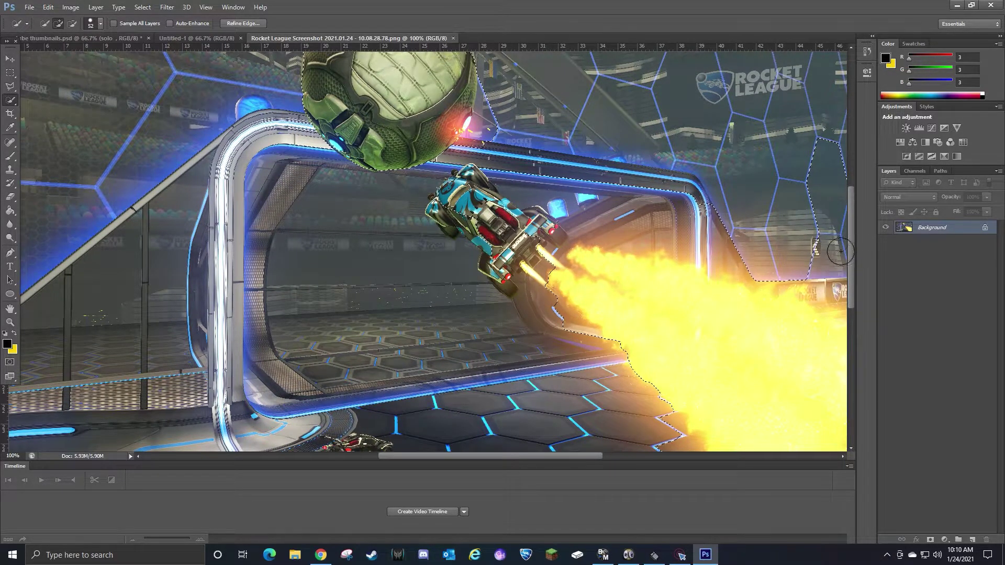
Reduce the Quick Selection brush to 14 px and add the small black car on the floor to the selection.
left_click_drag(850, 246, 852, 291)
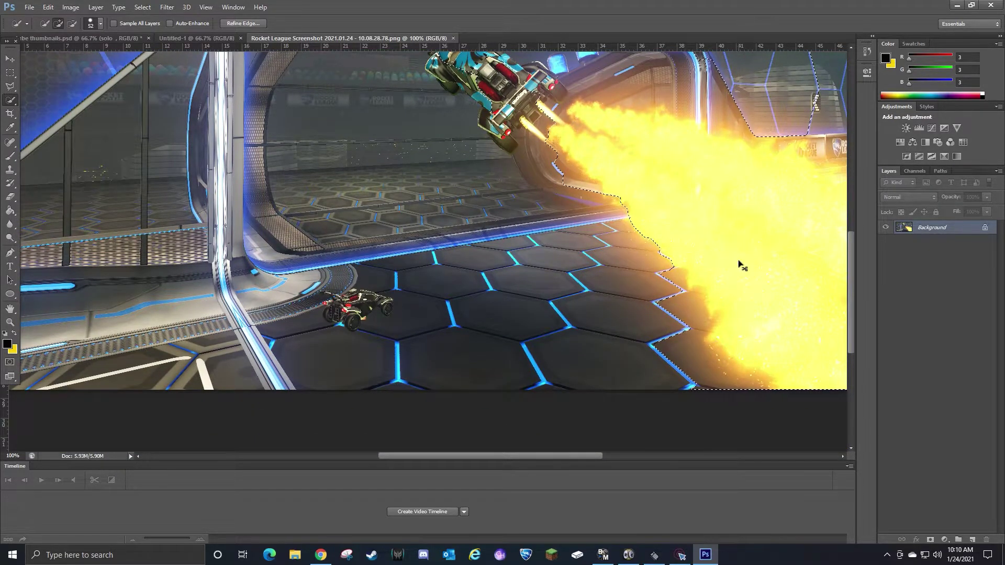
key("ctrl+plus")
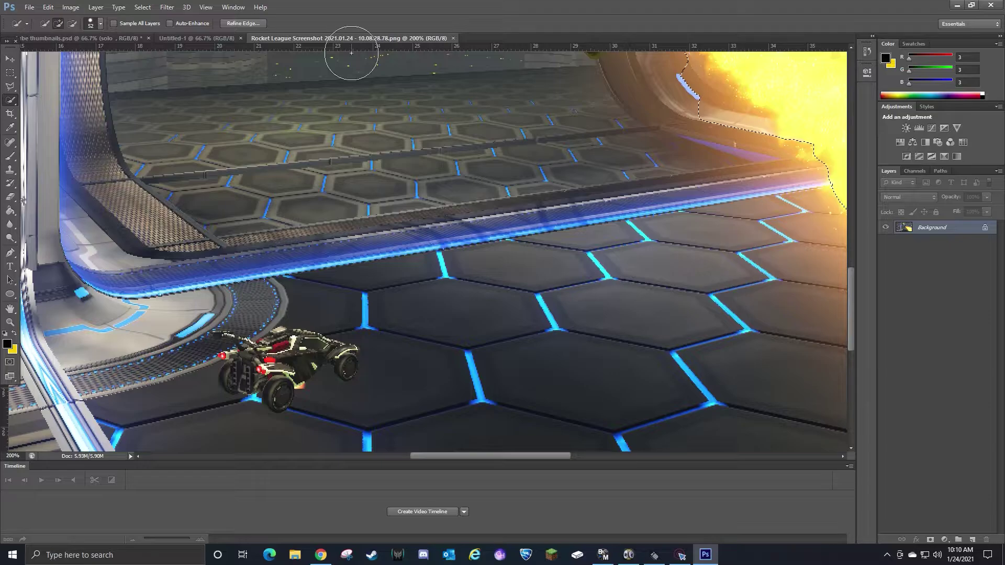
left_click(72, 23)
left_click(100, 23)
left_click_drag(58, 55, 51, 55)
left_click(270, 365)
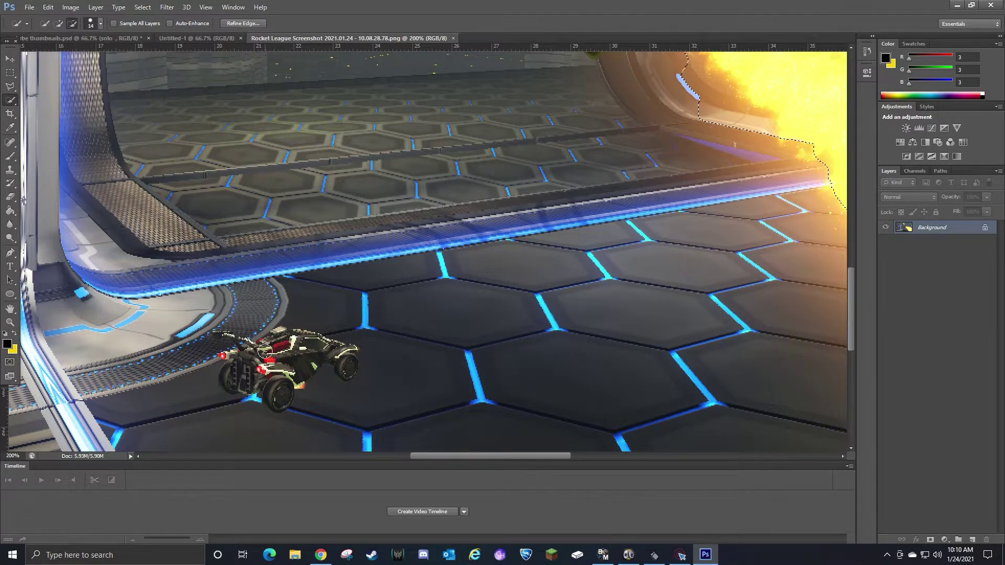
key("shift")
mouse_move(246, 367)
left_mouse_down()
mouse_move(232, 380)
mouse_move(282, 398)
mouse_move(333, 357)
mouse_move(347, 366)
mouse_move(340, 355)
left_mouse_up()
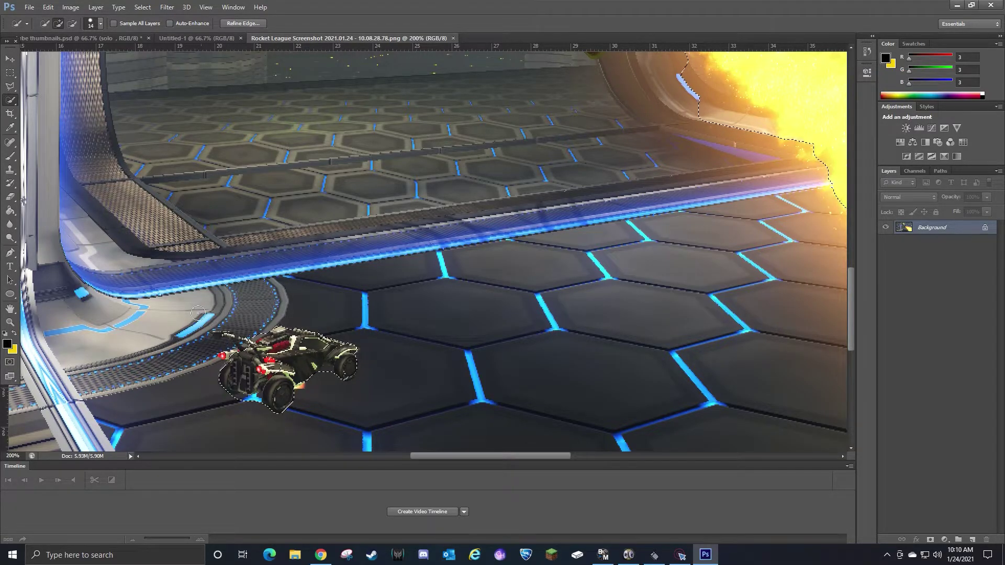
Reduce the Quick Selection brush to 7 px and add the small car's rear antenna to the selection.
left_click(100, 24)
left_click_drag(49, 55, 46, 54)
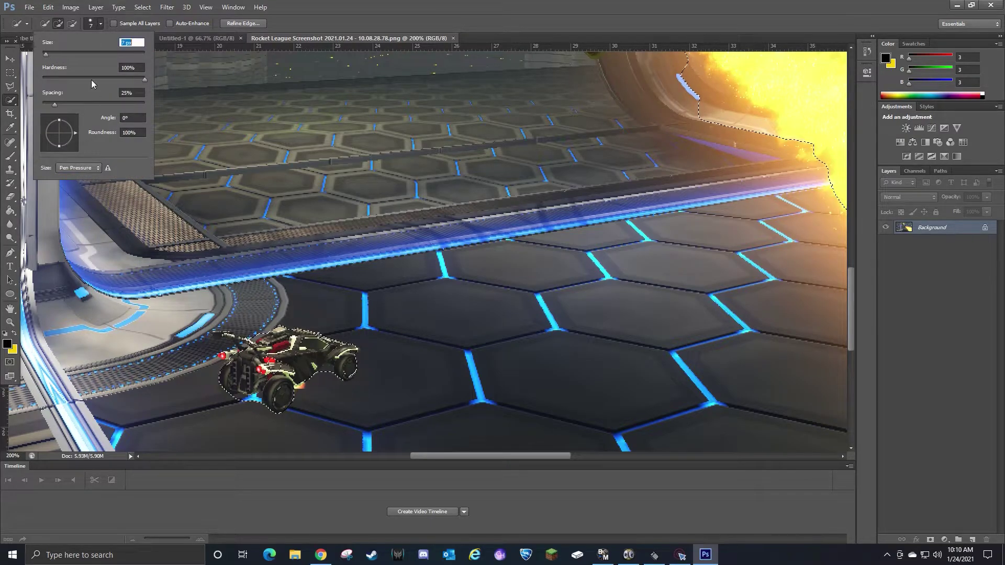
left_click(225, 333)
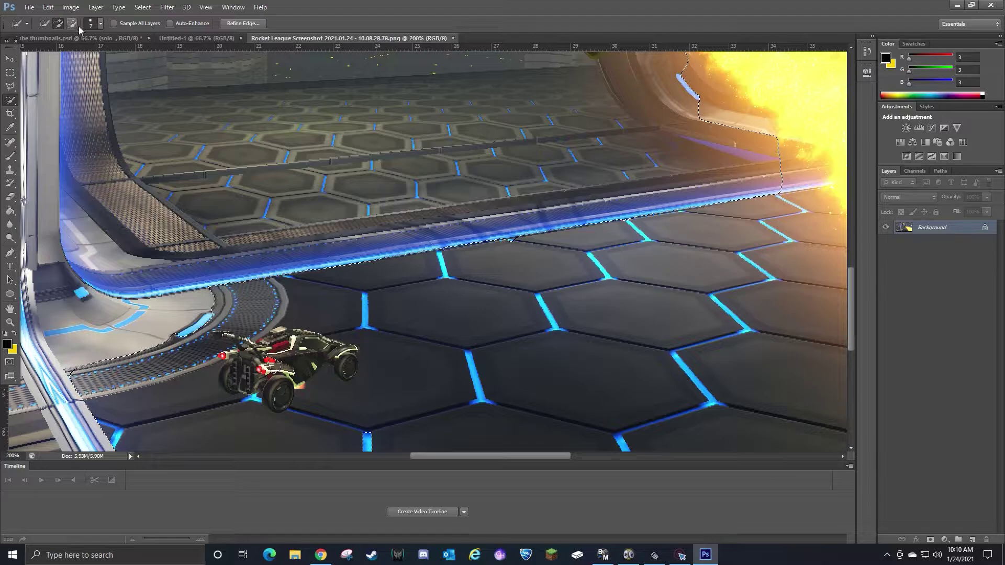
key("ctrl+minus")
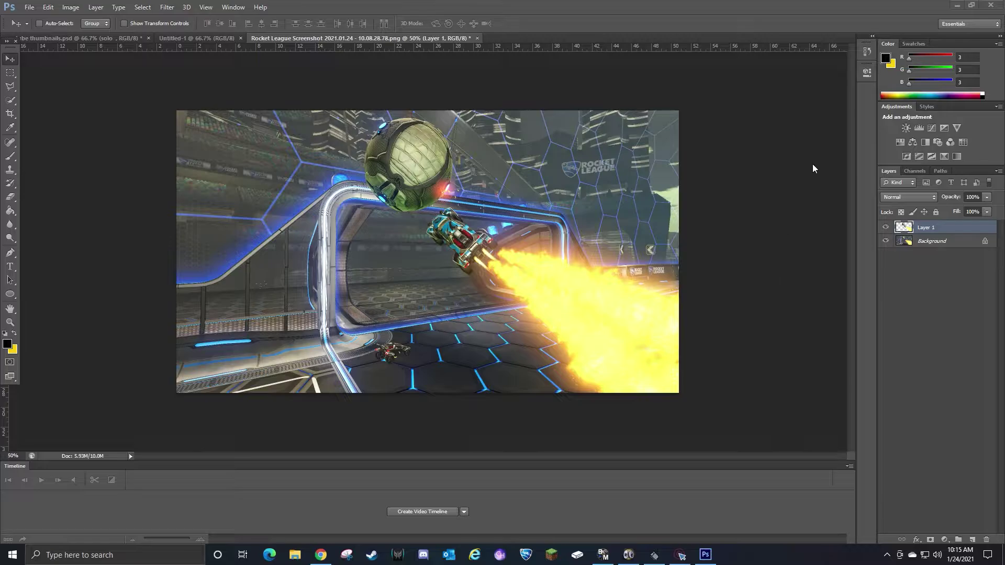
Apply a Gaussian Blur with a radius of 5.0 pixels to the Background layer.
left_click(938, 247)
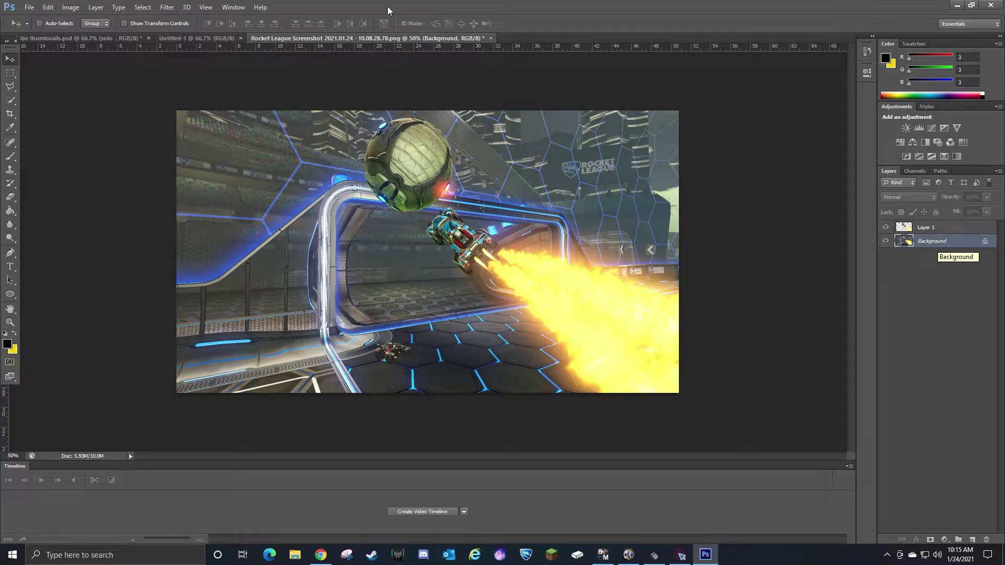
left_click(168, 8)
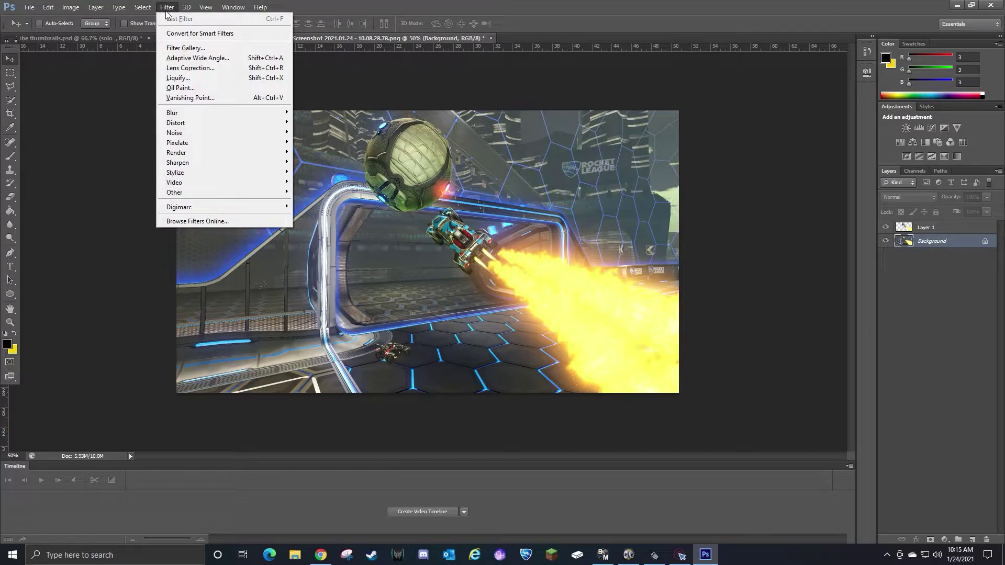
mouse_move(204, 113)
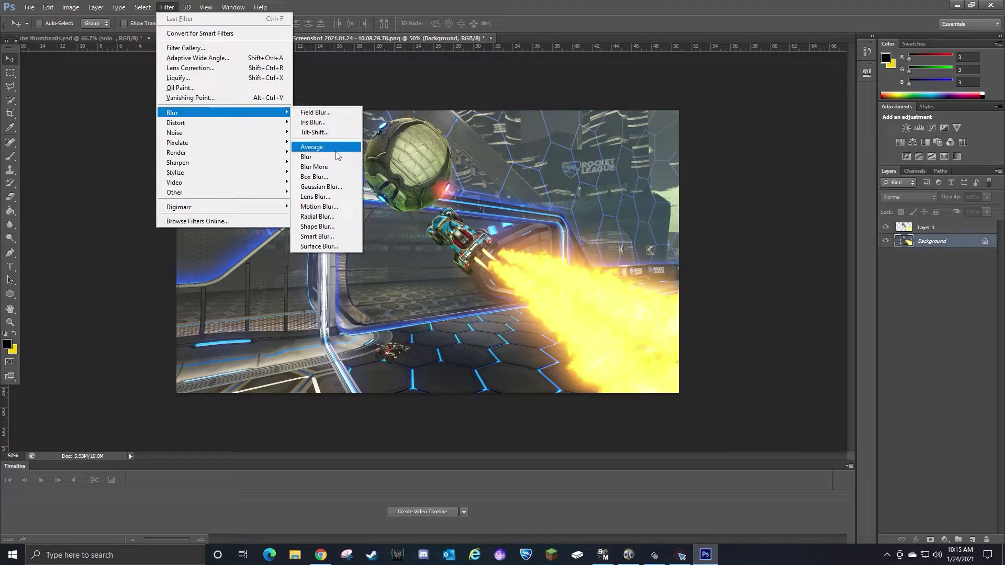
left_click(328, 188)
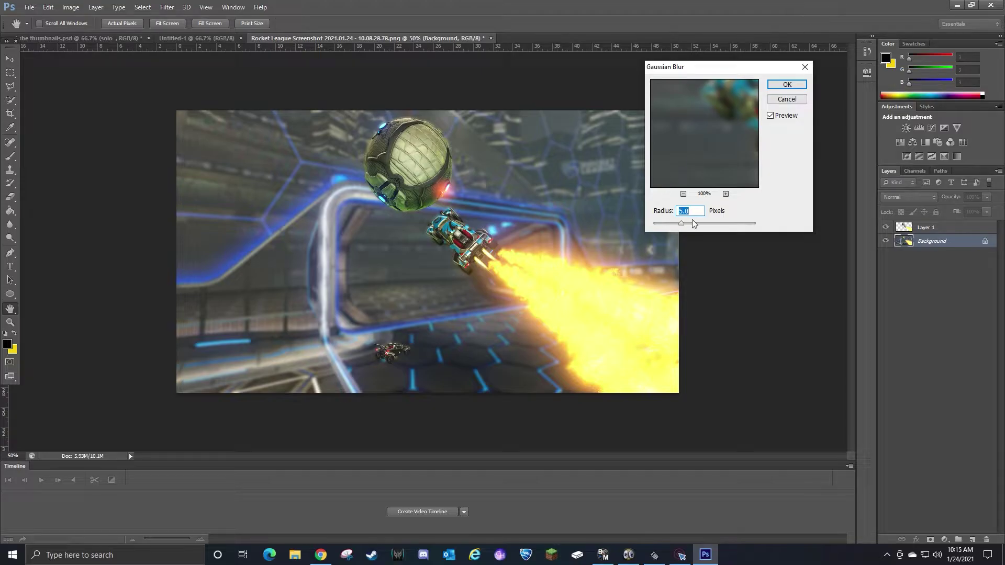
left_click(787, 85)
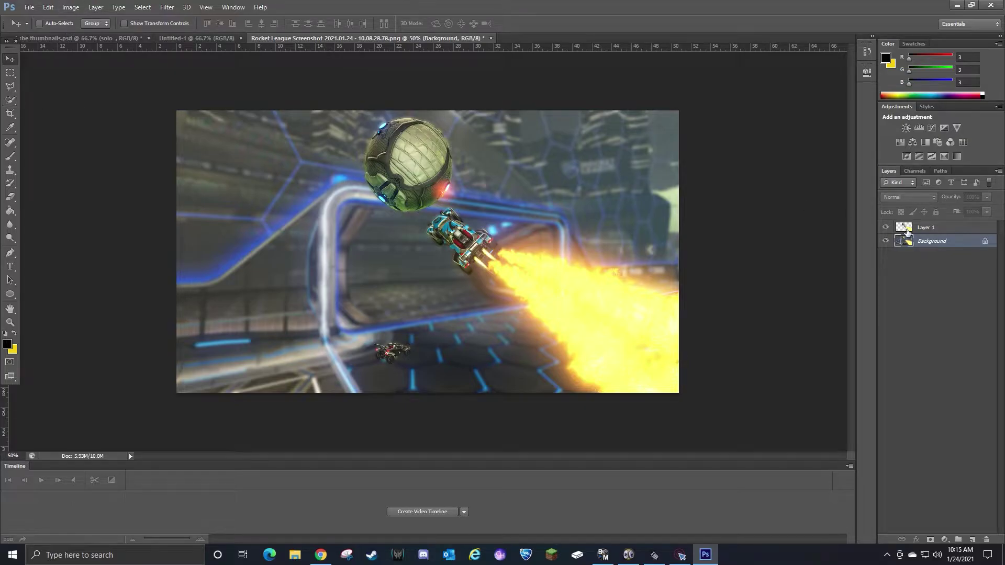
Merge Layer 1 and the Background into a single layer.
left_click(929, 229)
right_click(929, 229)
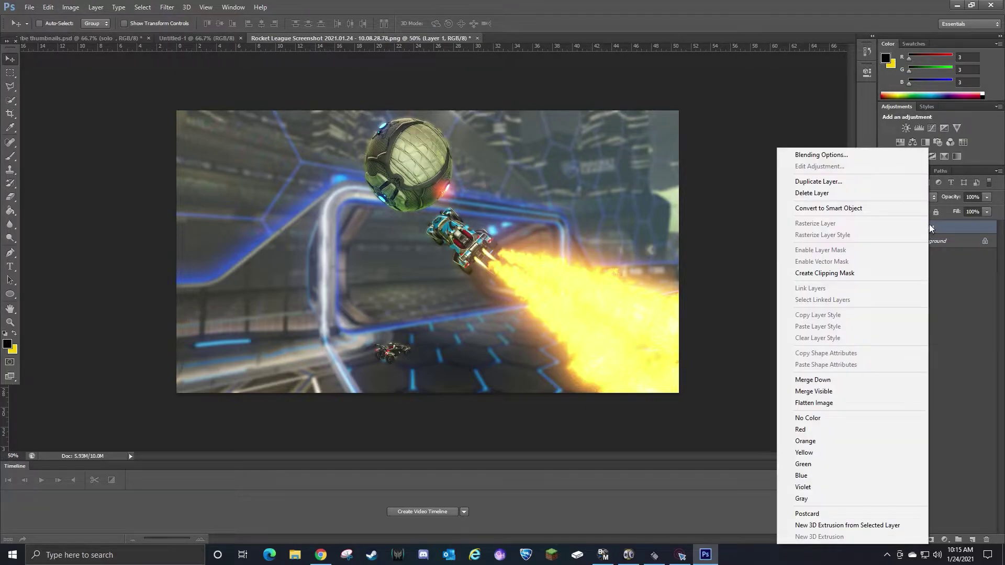
left_click(949, 238)
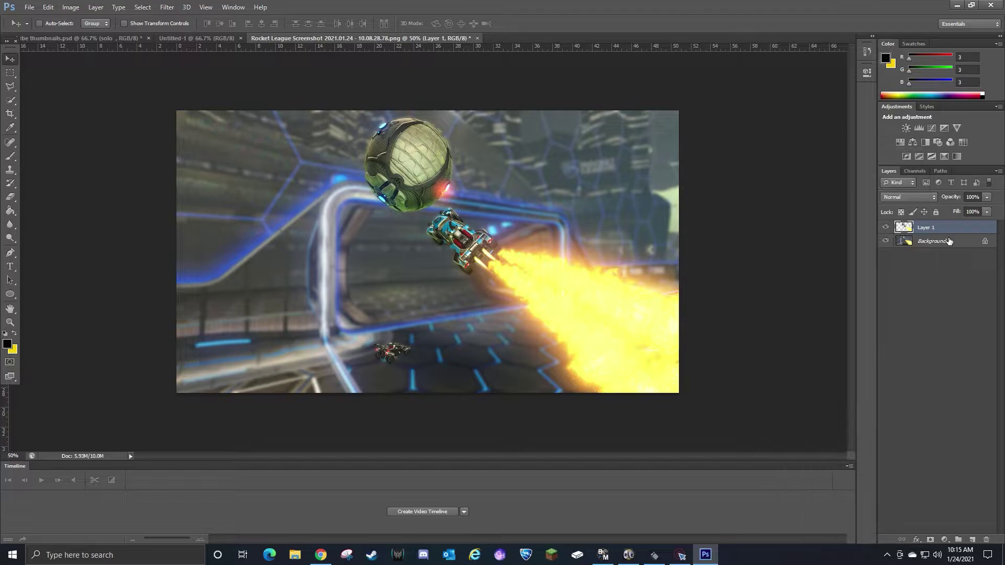
left_click(937, 240, "shift")
right_click(933, 230)
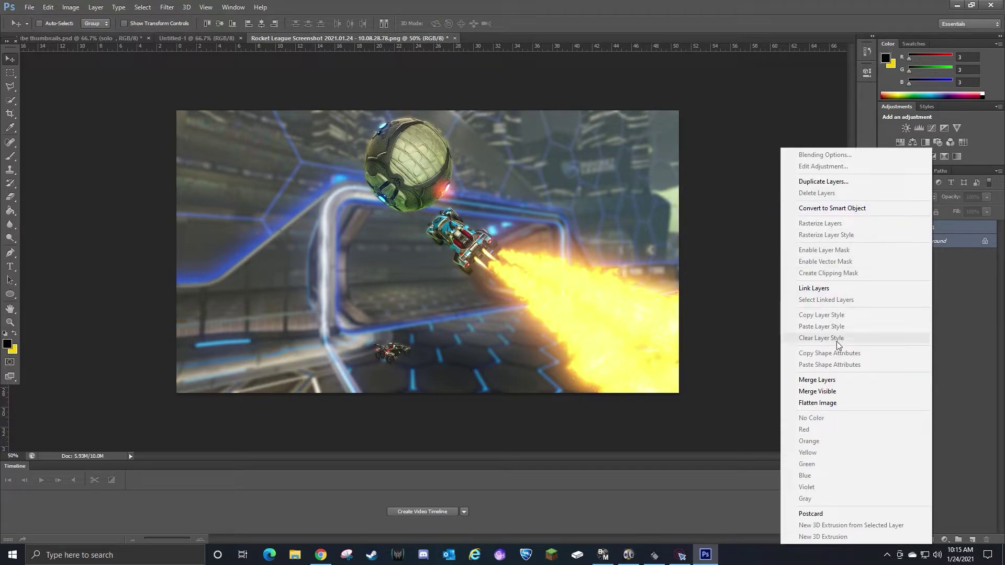
left_click(825, 380)
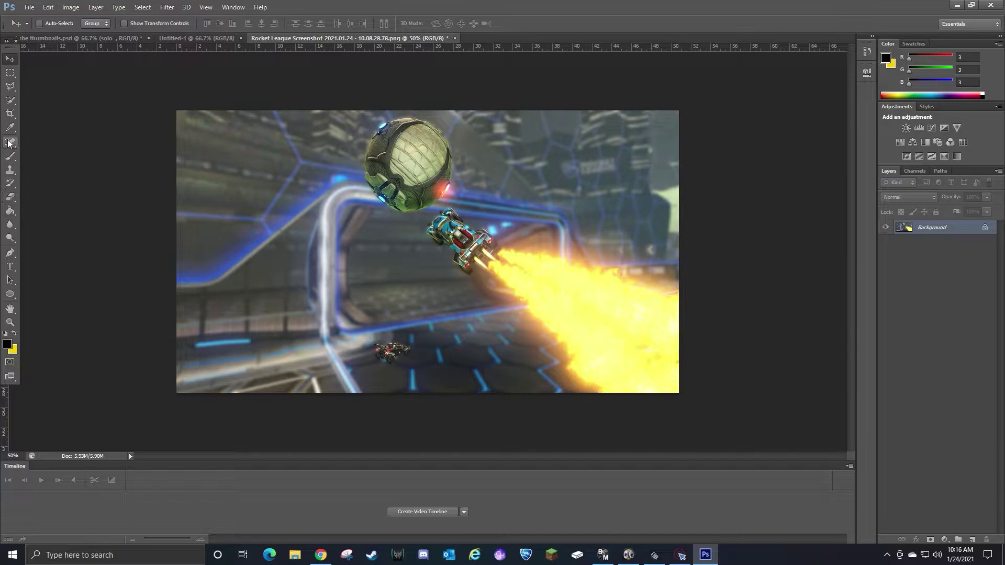
Select the entire merged image with the Quick Selection brush enlarged to 4308 px, and copy it.
left_click(10, 99)
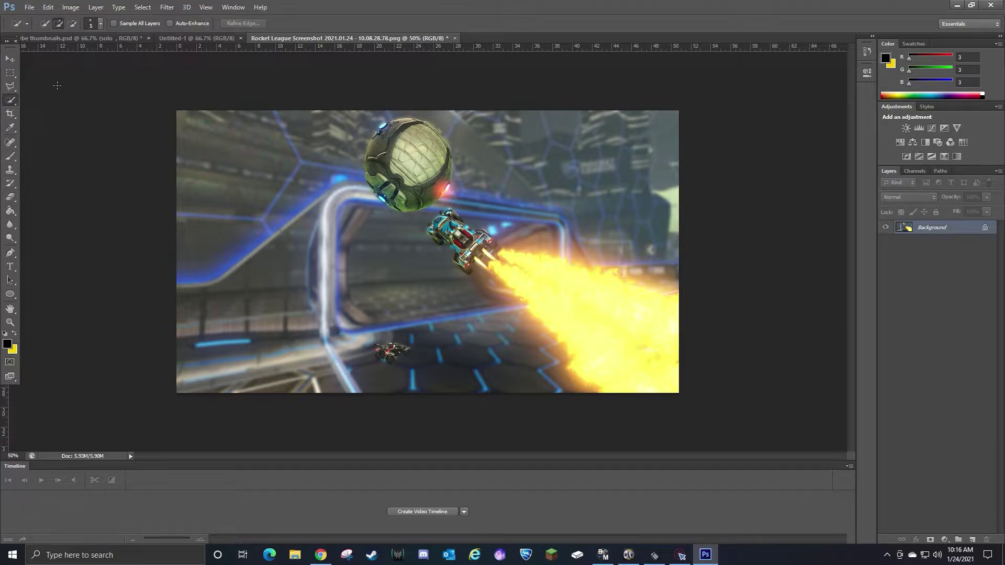
left_click(101, 24)
left_click(109, 54)
left_click(143, 53)
left_click(645, 216)
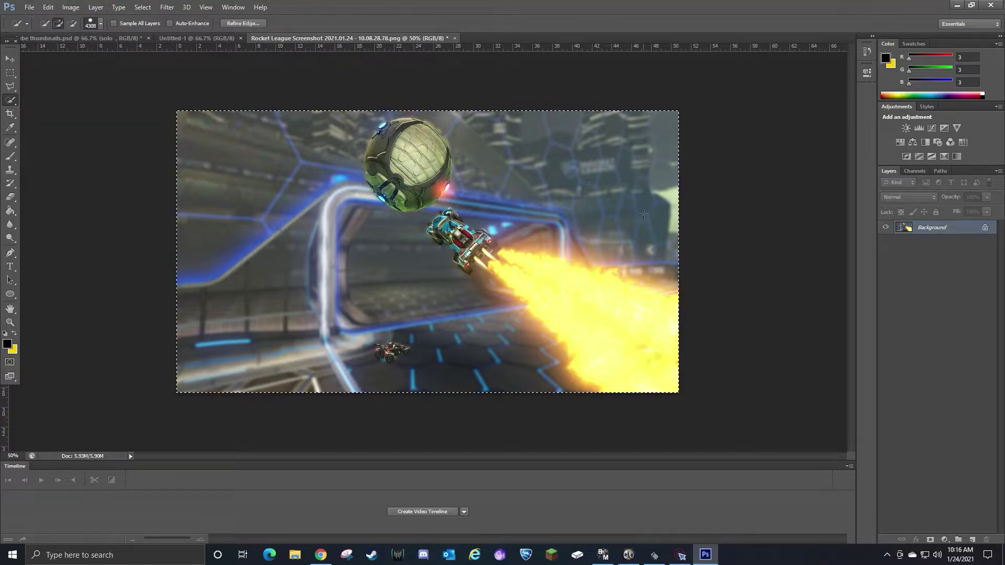
left_click(48, 8)
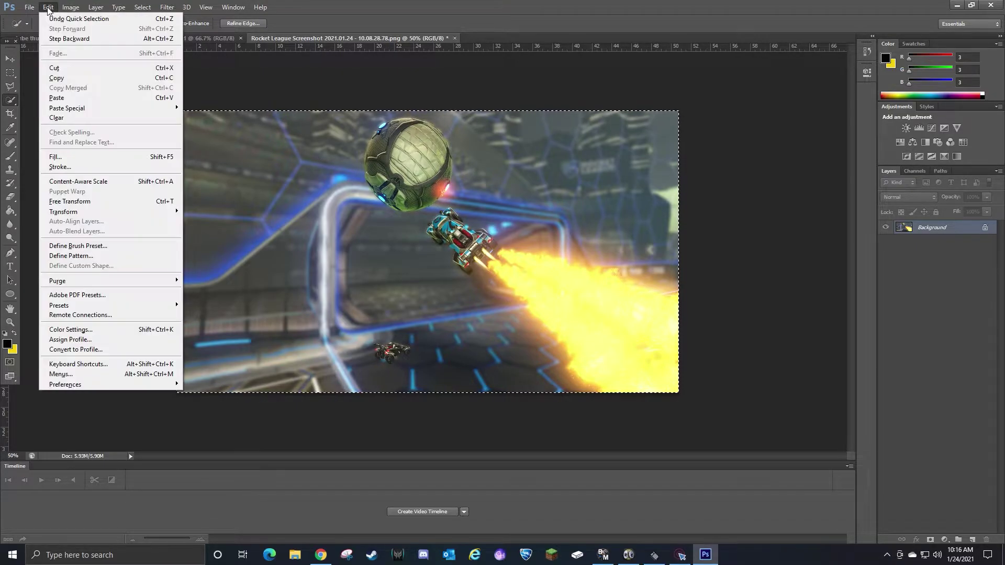
left_click(57, 78)
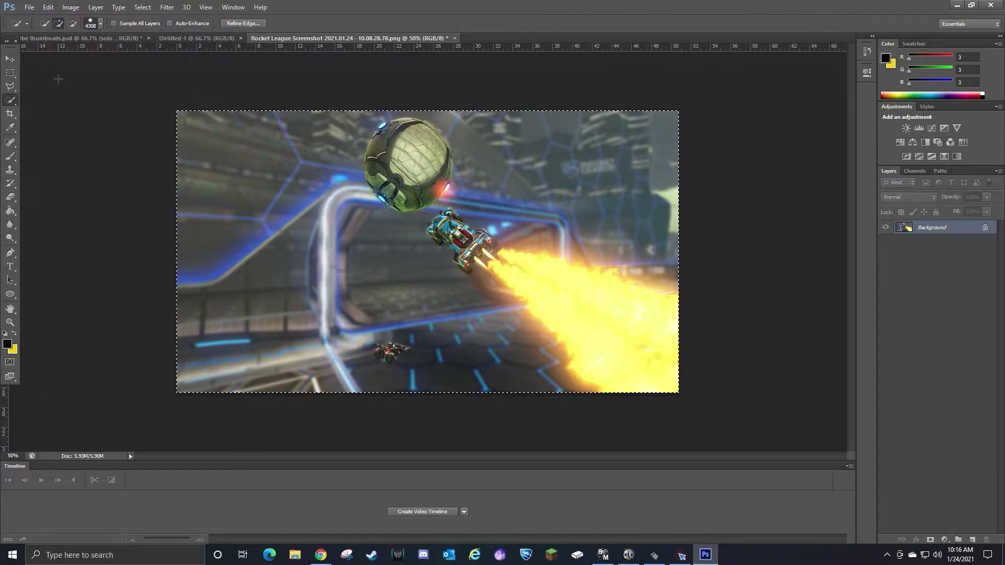
Paste the copied image into the Untitled-1 document, and return to the reference thumbnail document.
left_click(71, 37)
left_click(201, 38)
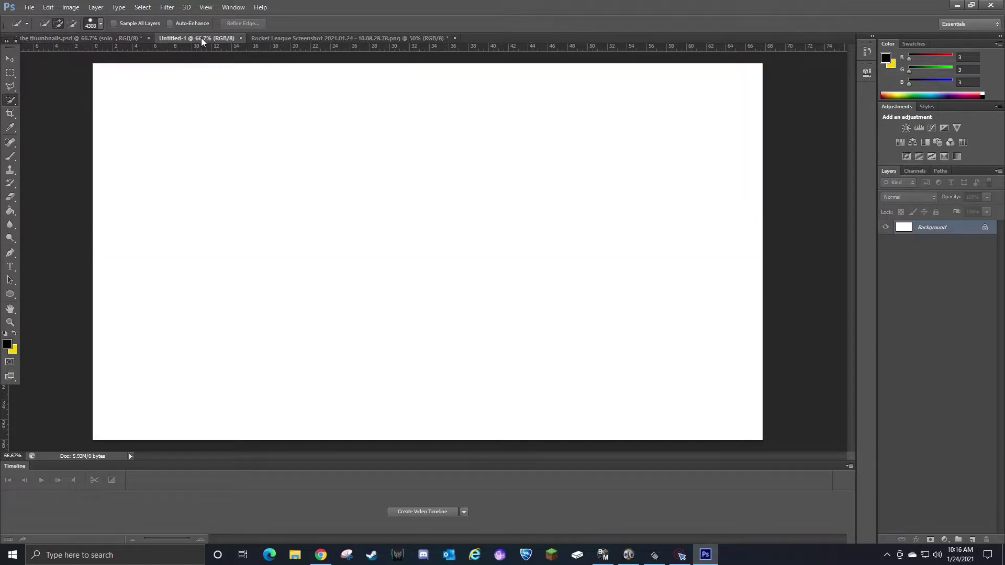
left_click(47, 7)
left_click(77, 98)
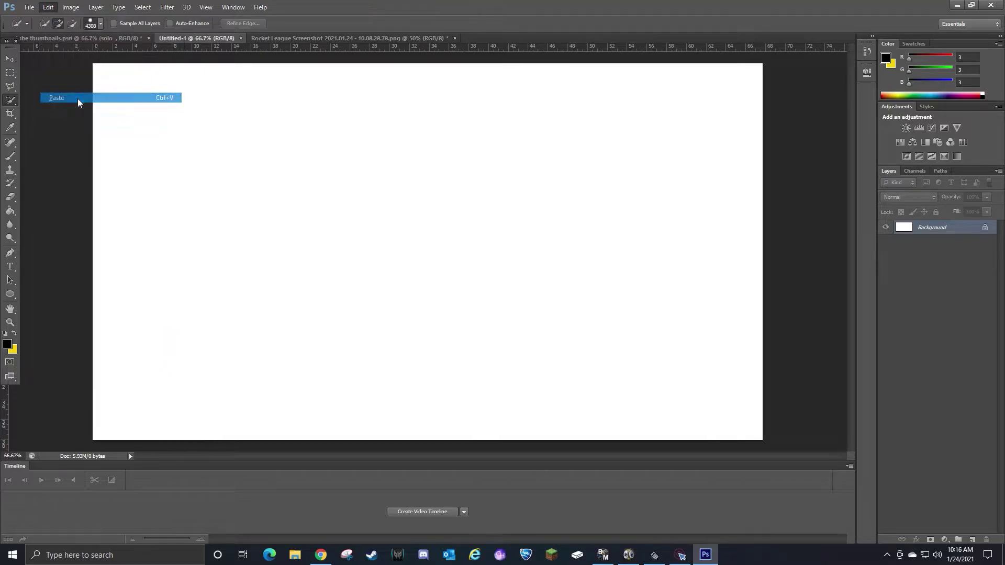
left_click(422, 39)
left_click(177, 39)
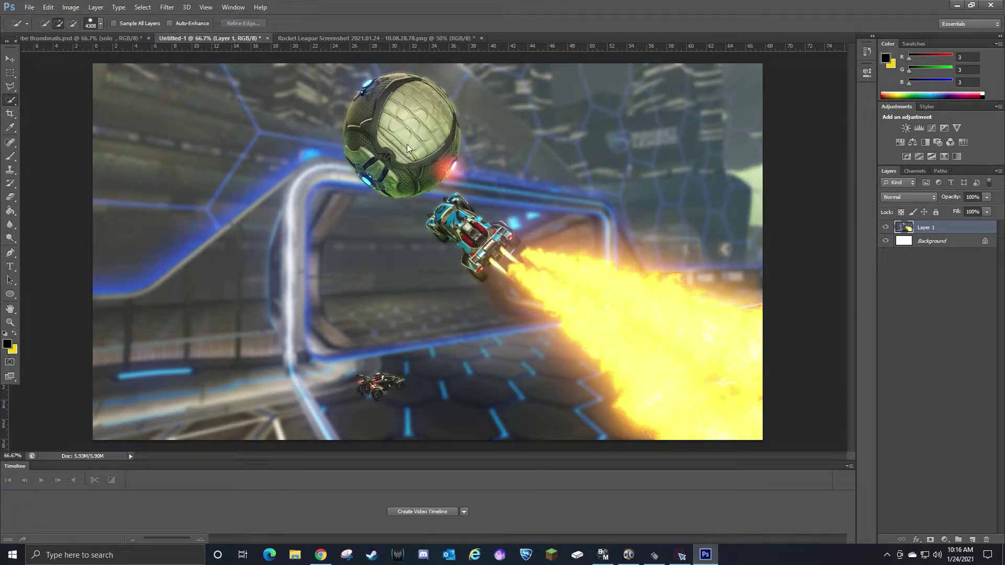
left_click(77, 40)
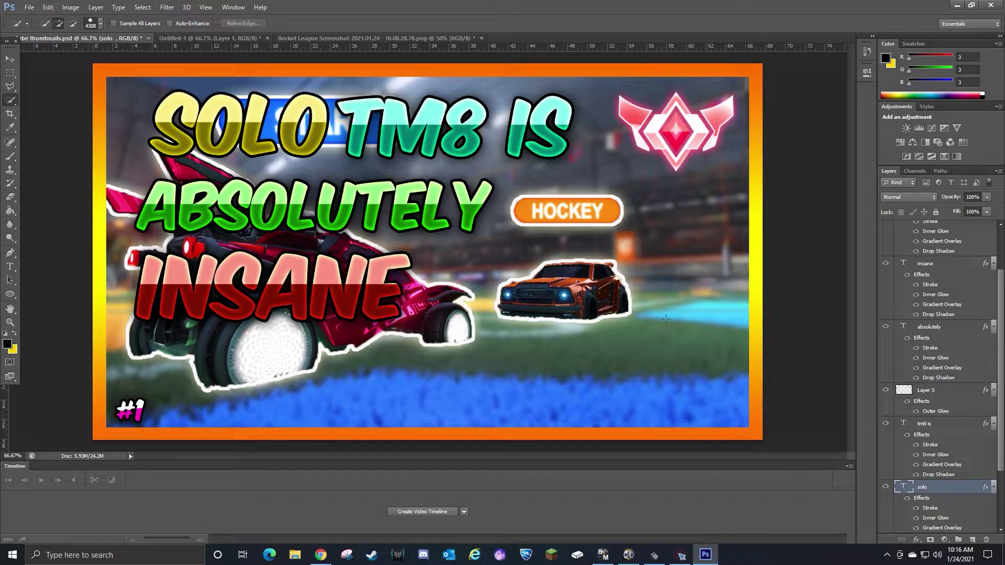
Delete Layer 4, the old background picture, from the reference thumbnail.
scroll(1000, 384, "down", 3)
left_click(928, 460)
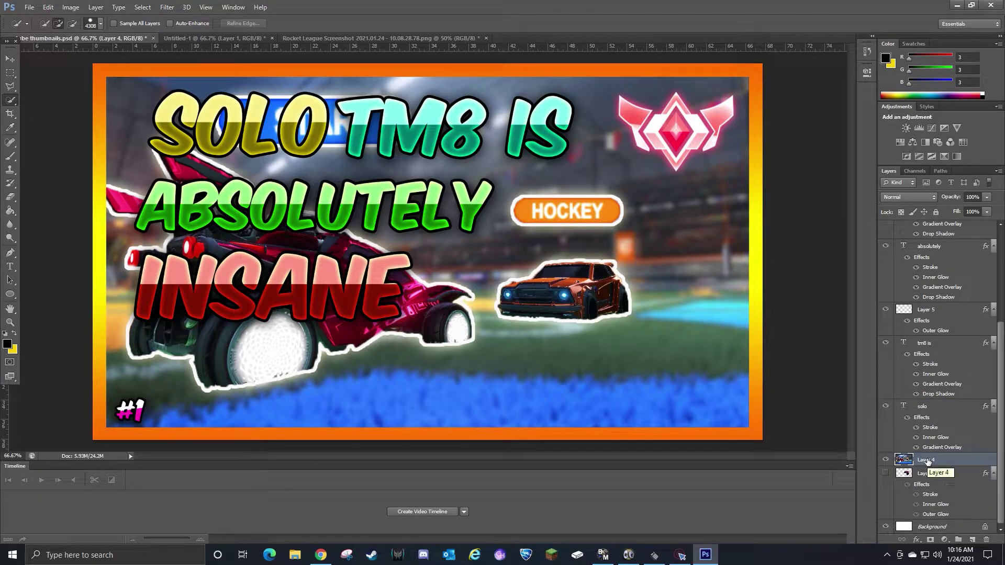
key("Delete")
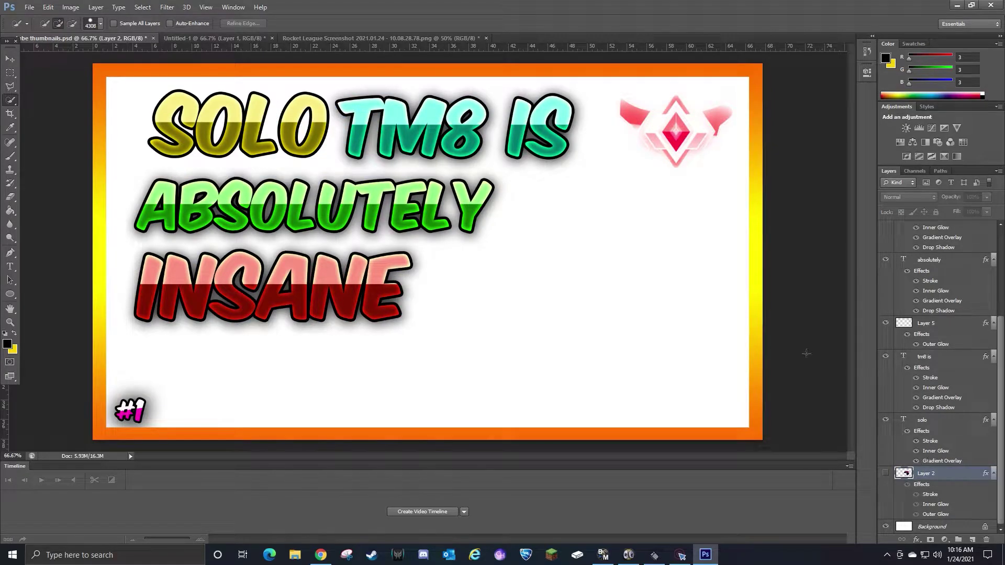
Paste the copied replay image into the reference thumbnail as its background and shift it slightly down inside the orange border.
left_click(48, 7)
left_click(53, 98)
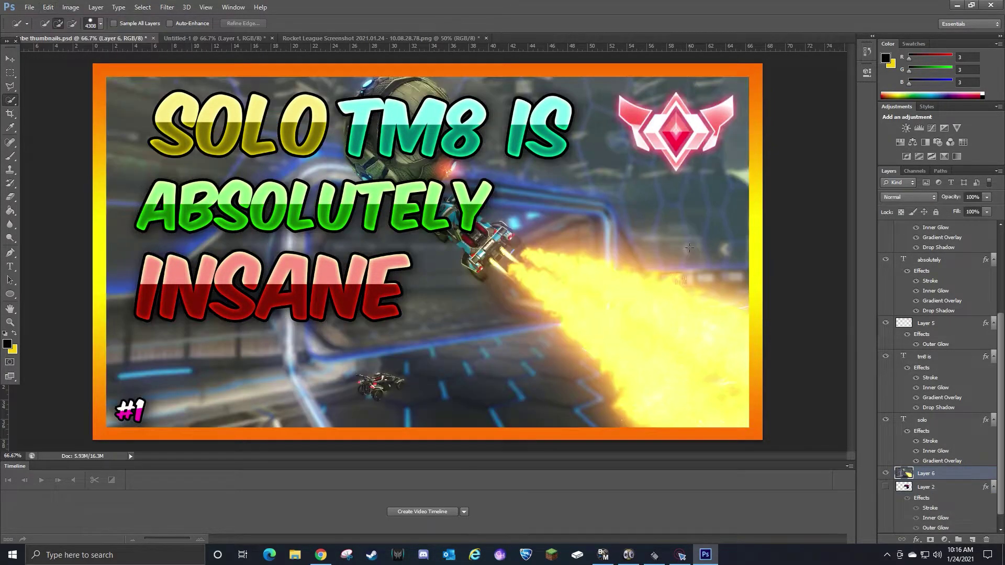
left_click(10, 58)
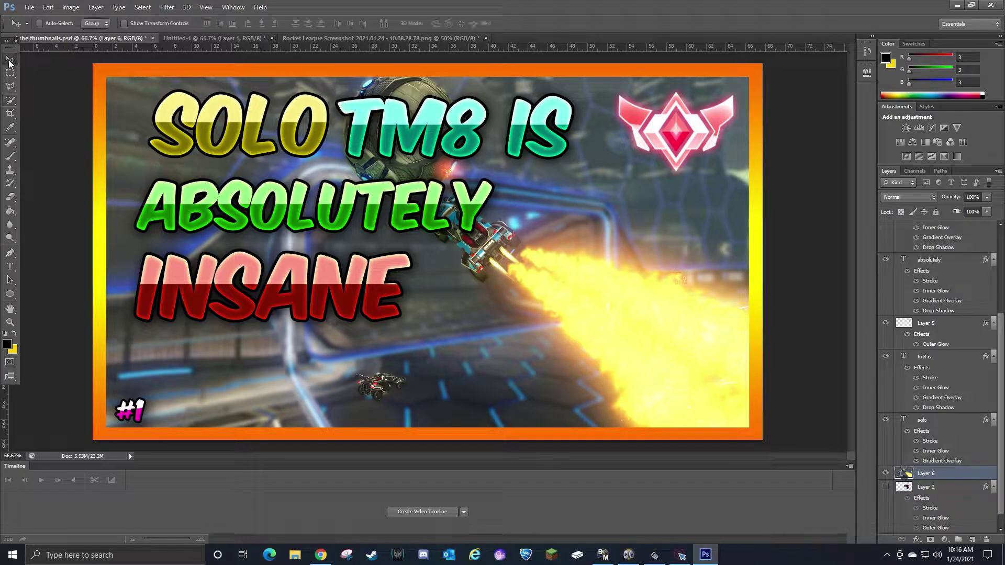
mouse_move(571, 303)
left_mouse_down()
mouse_move(594, 329)
mouse_move(575, 312)
left_mouse_up()
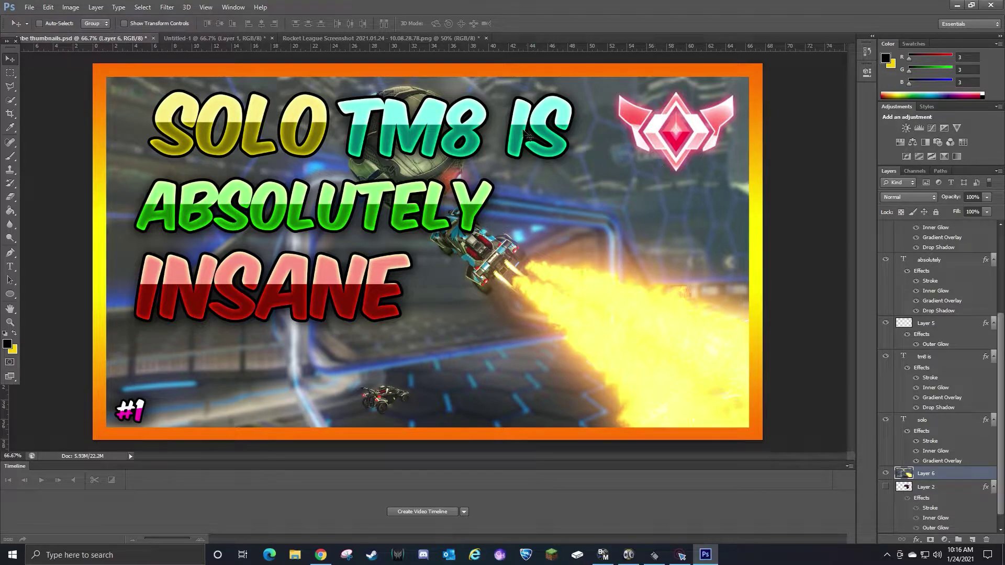
Return to the Untitled-1 document and start a new text line over the upper-left area of the image.
left_click(393, 37)
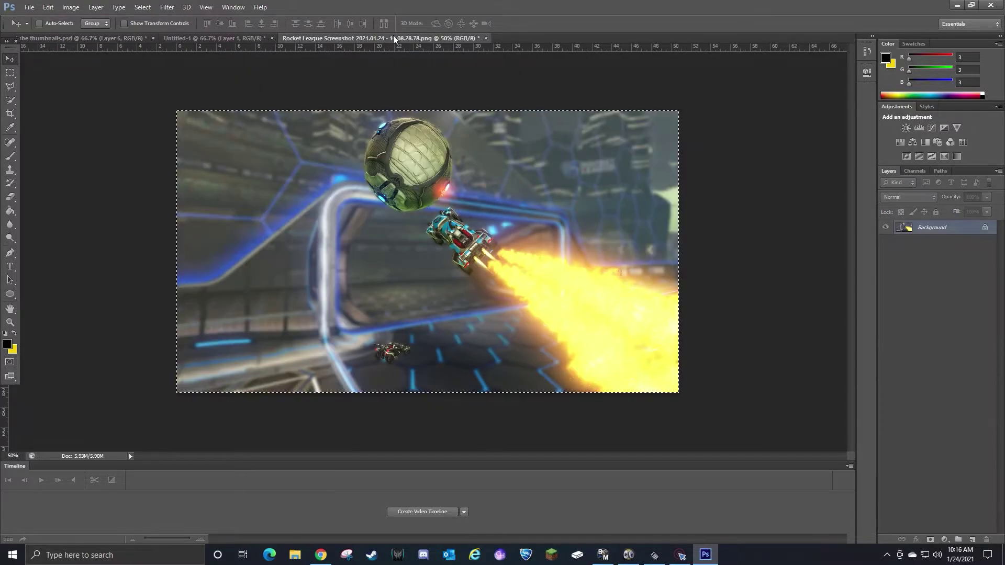
left_click(210, 38)
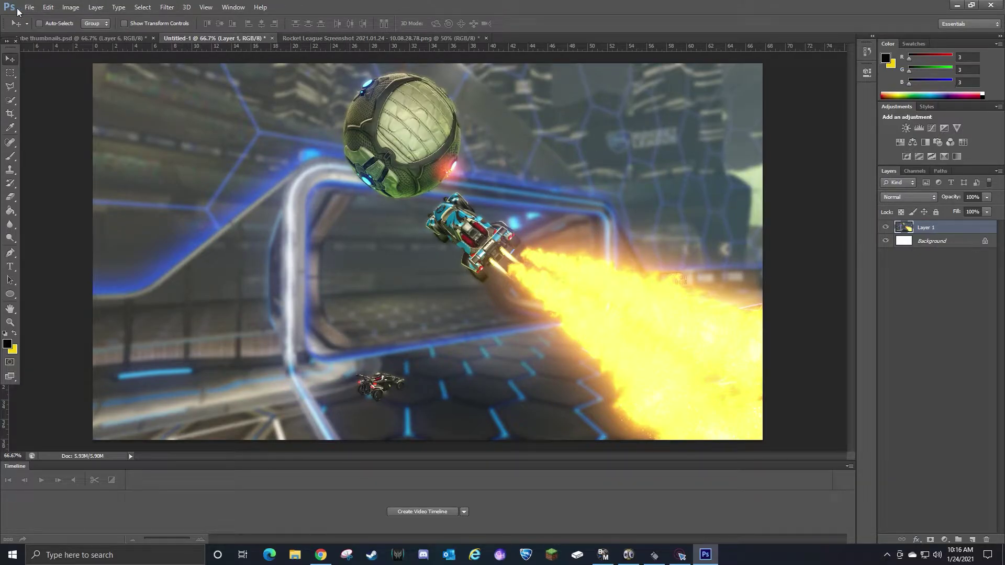
key("t")
left_click(182, 125)
type("RGHRI")
key("BackSpace")
key("BackSpace")
key("BackSpace")
key("BackSpace")
key("BackSpace")
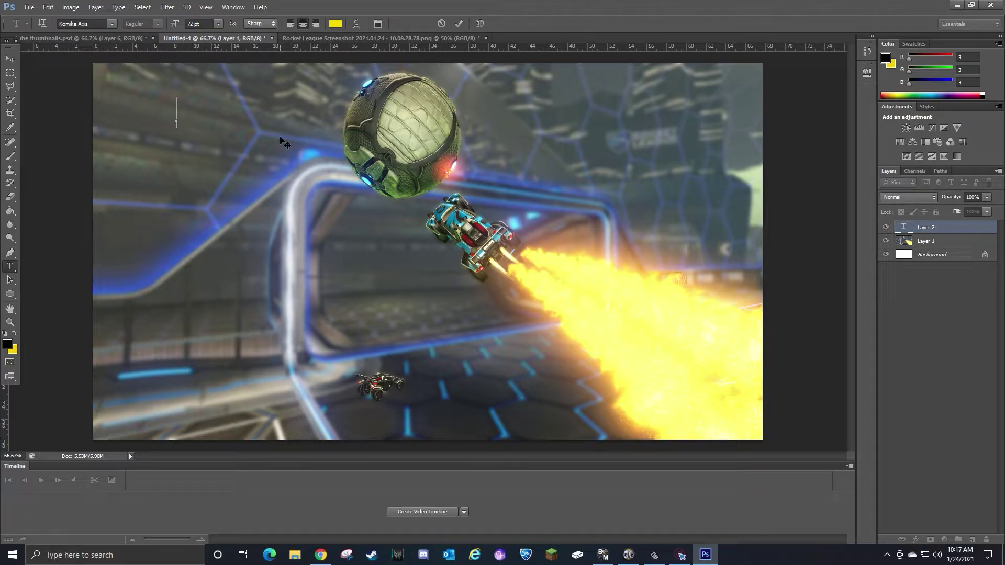
Write HOW TO as the text in 72 pt Komika Axis and move it slightly right and down.
key("Caps_Lock")
type("HOW")
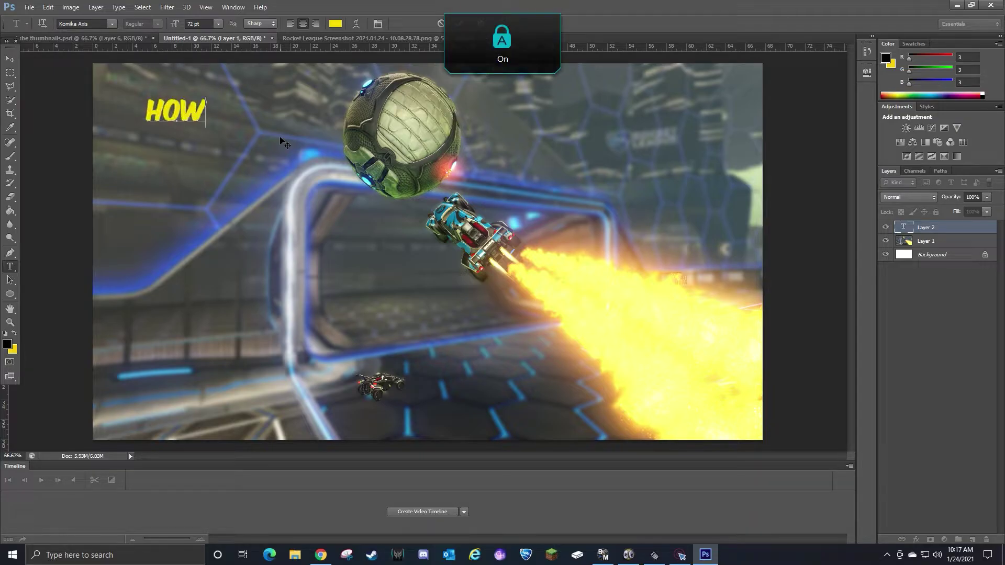
type(" TO")
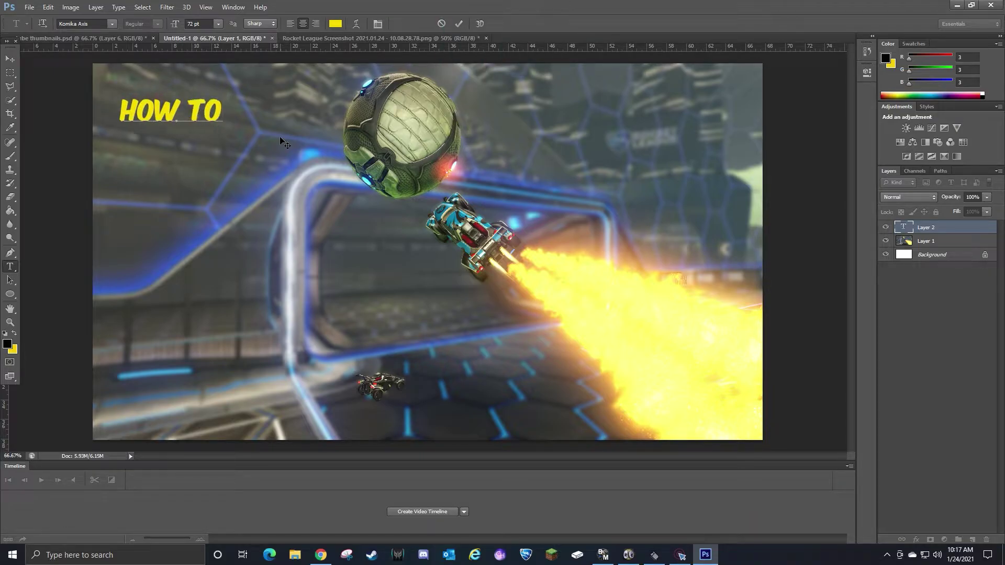
type(" MAKE")
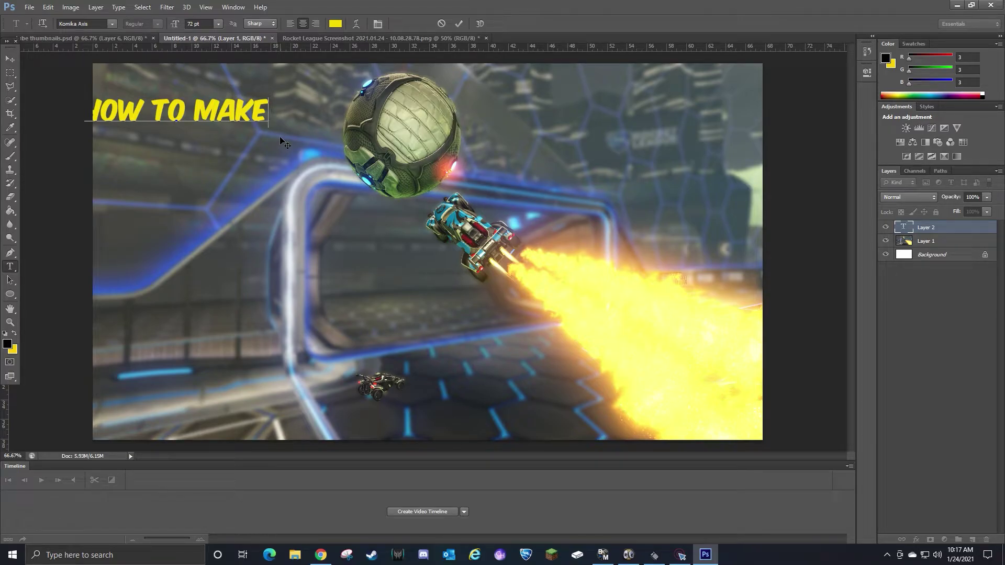
key("BackSpace")
key("BackSpace")
key("BackSpace")
key("BackSpace")
key("BackSpace")
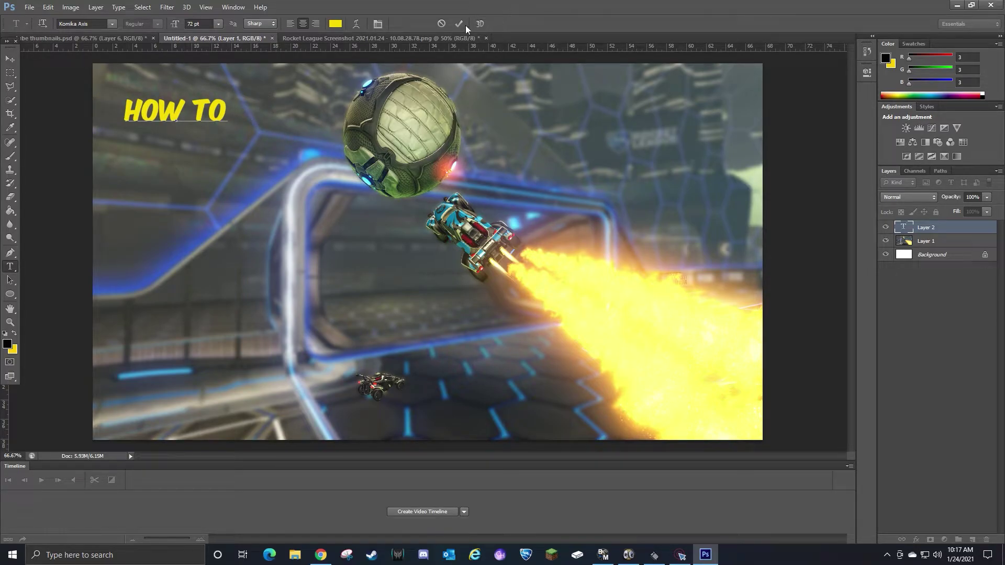
left_click(460, 24)
left_click(9, 57)
left_click_drag(161, 116, 202, 125)
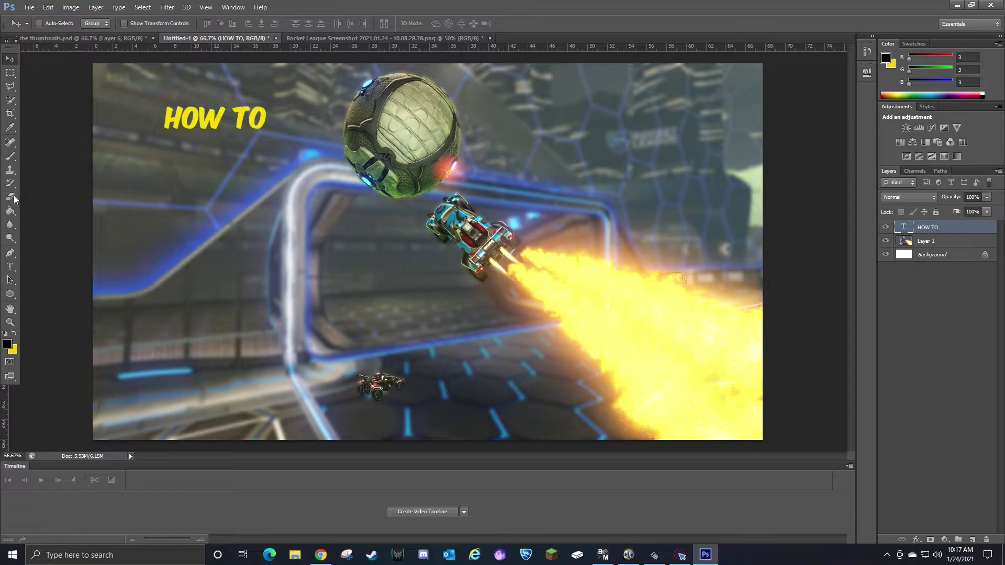
Add a separate text layer reading CREATE below the HOW TO text.
left_click(10, 267)
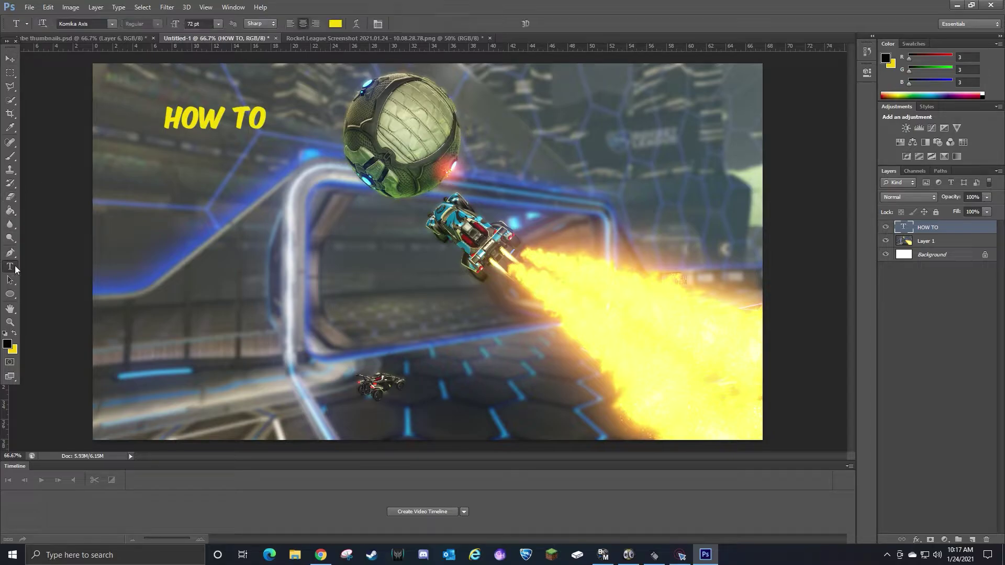
left_click(189, 170)
type("CREATE")
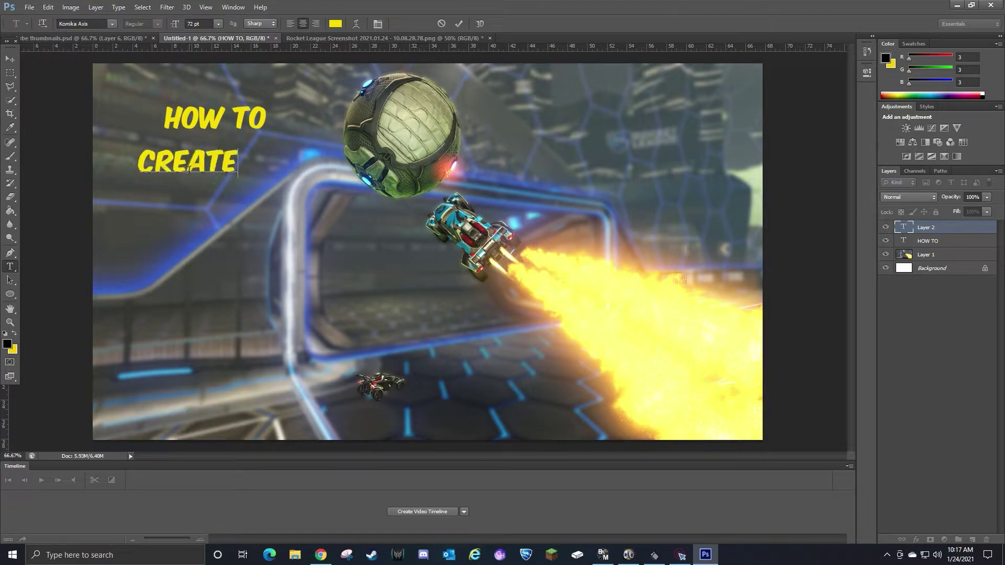
left_click(458, 23)
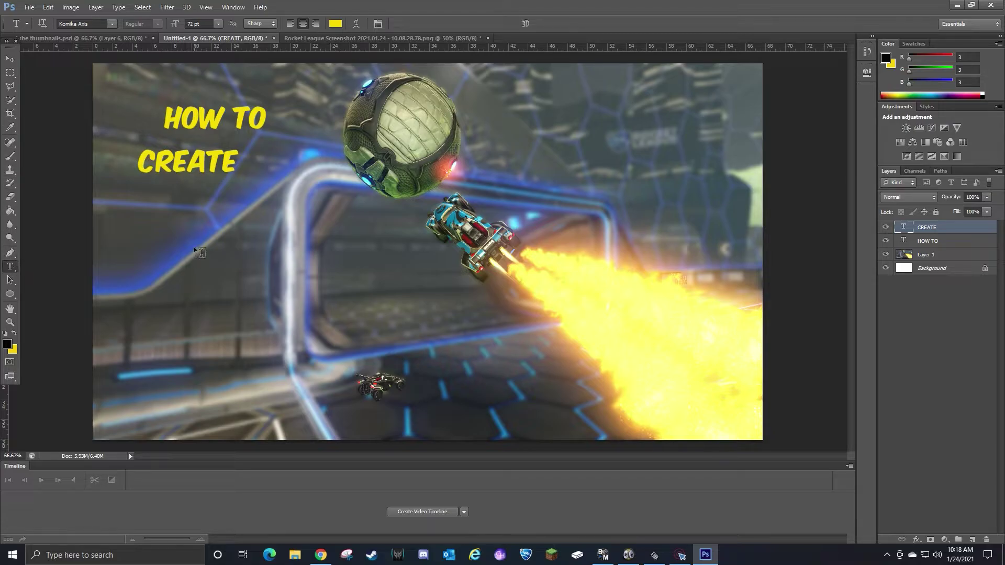
Add a text layer reading "rocket league" below CREATE and shift it right, fully inside the image.
left_click(194, 226)
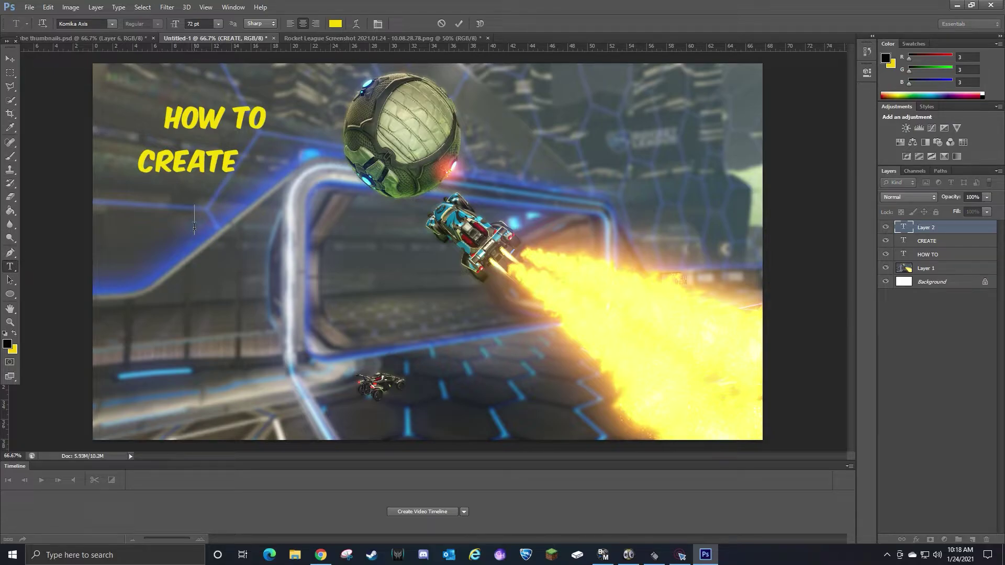
key("Caps_Lock")
type("ROCKET LEAGUE")
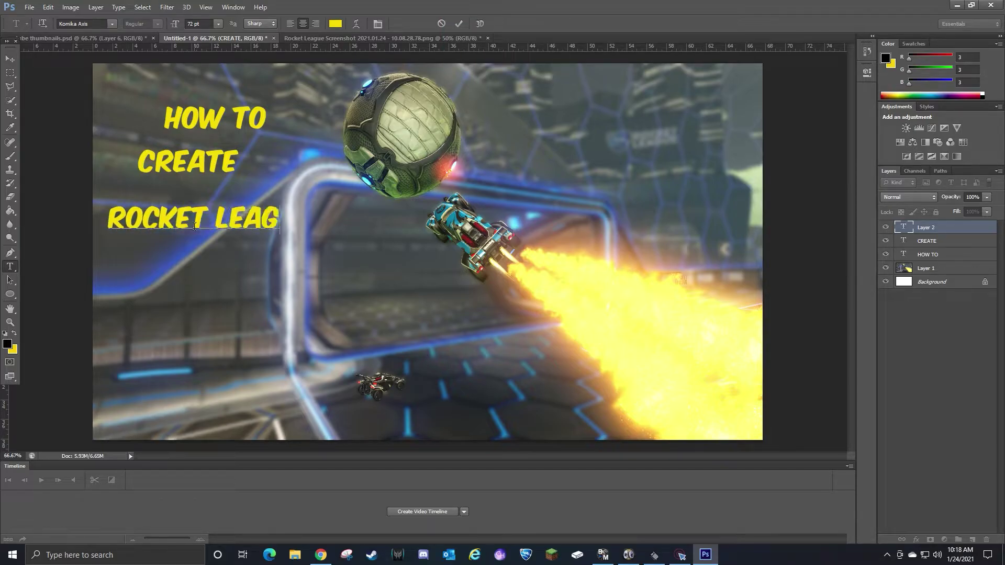
left_click(458, 24)
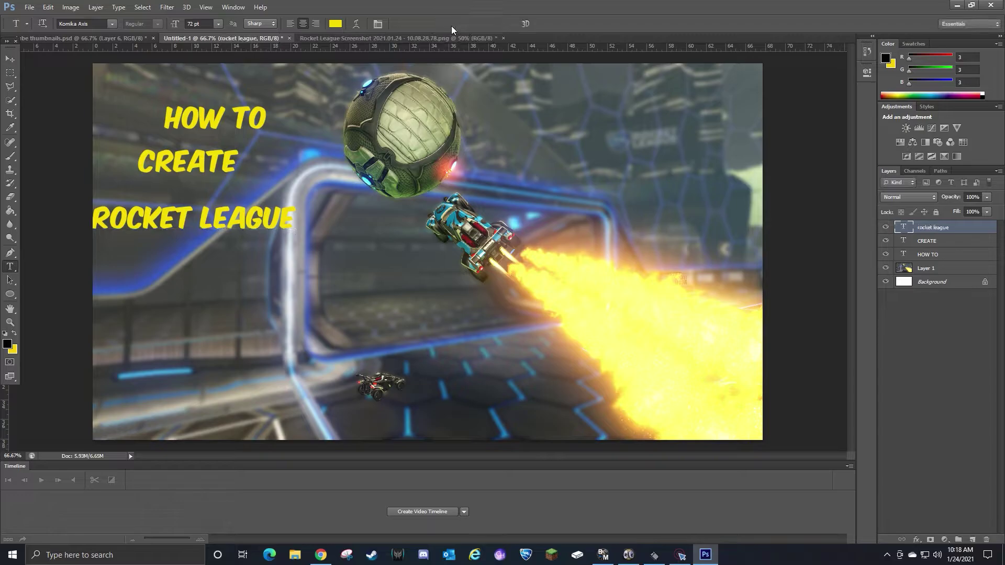
left_click(10, 59)
left_click_drag(185, 216, 216, 213)
Add a text layer reading "thumbnails" below the rocket league text and move it slightly up and right.
left_click(10, 266)
left_click(195, 294)
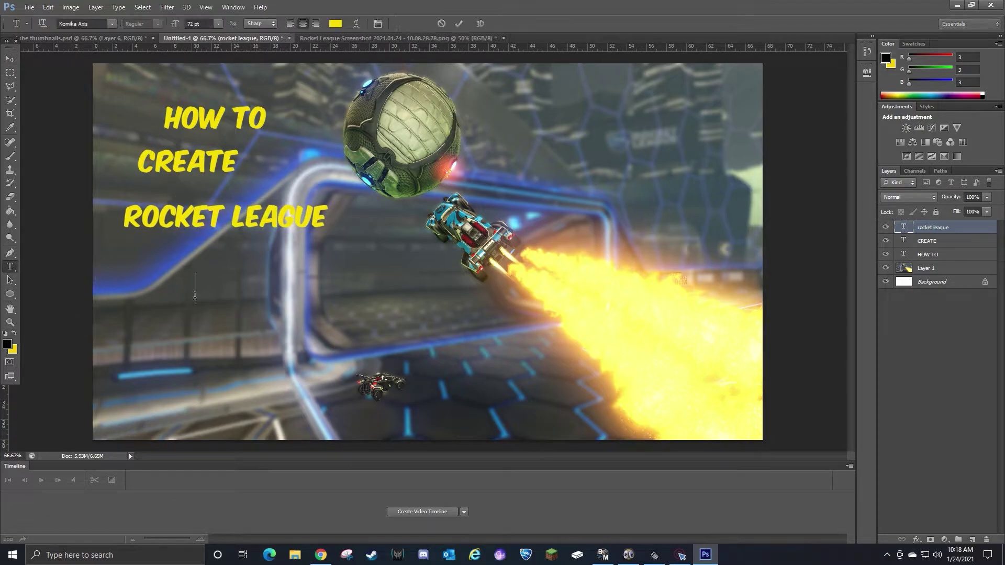
type("THUMBHNAI")
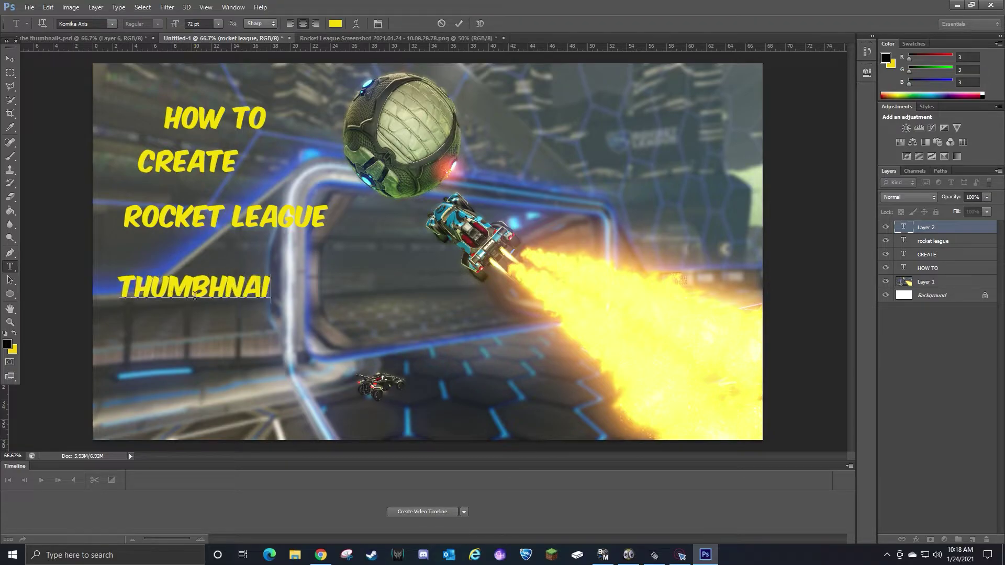
key("BackSpace")
key("BackSpace")
key("BackSpace")
key("BackSpace")
type("NAILS")
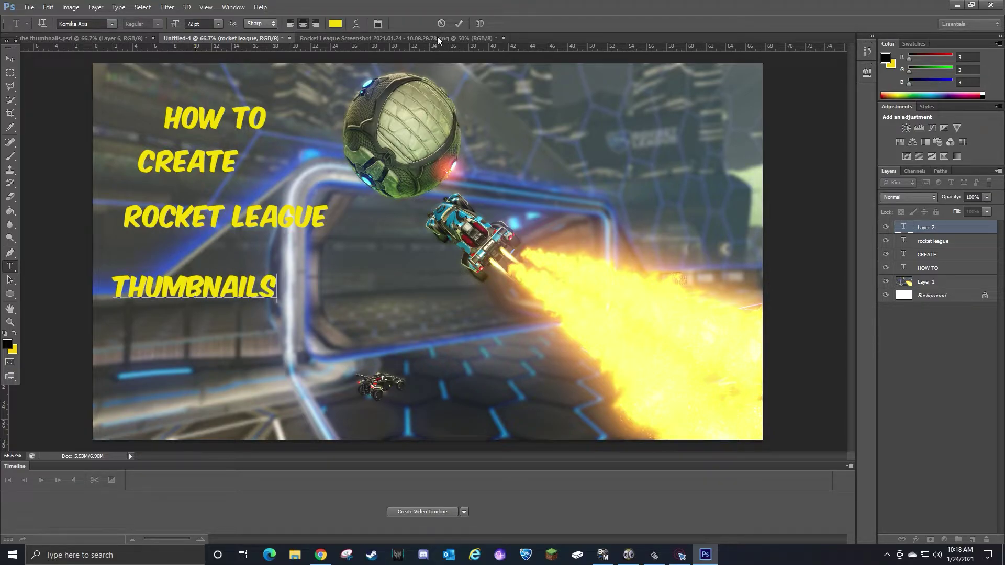
left_click(458, 24)
left_click(10, 58)
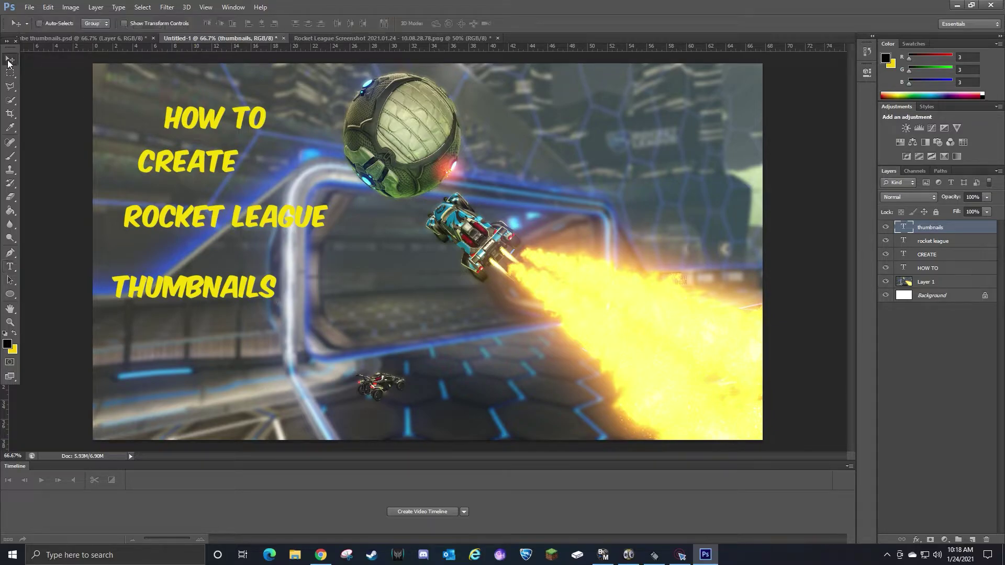
left_click_drag(241, 295, 264, 278)
Change the text colour of the thumbnails line to purple.
left_click(10, 266)
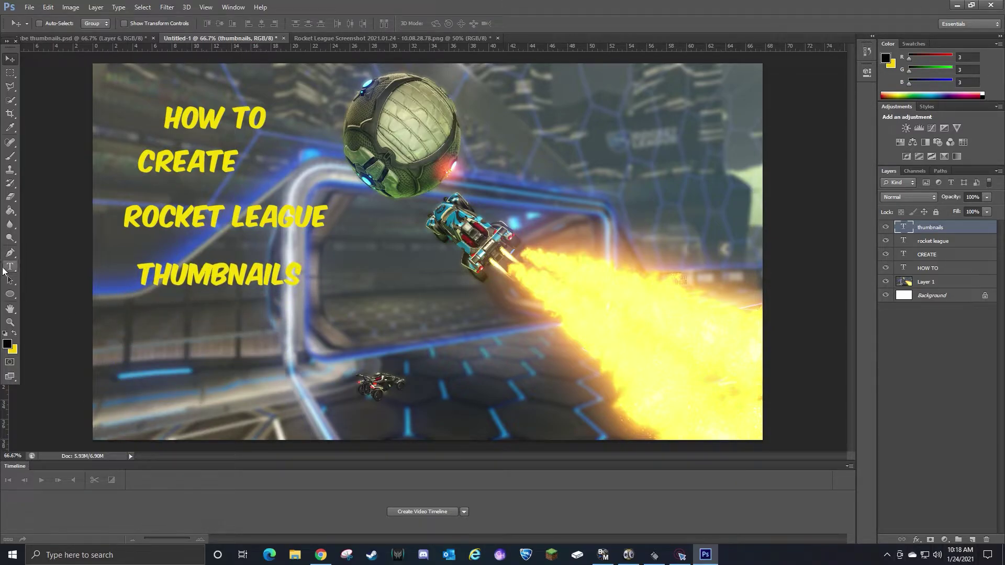
left_click_drag(301, 271, 139, 274)
left_click(335, 24)
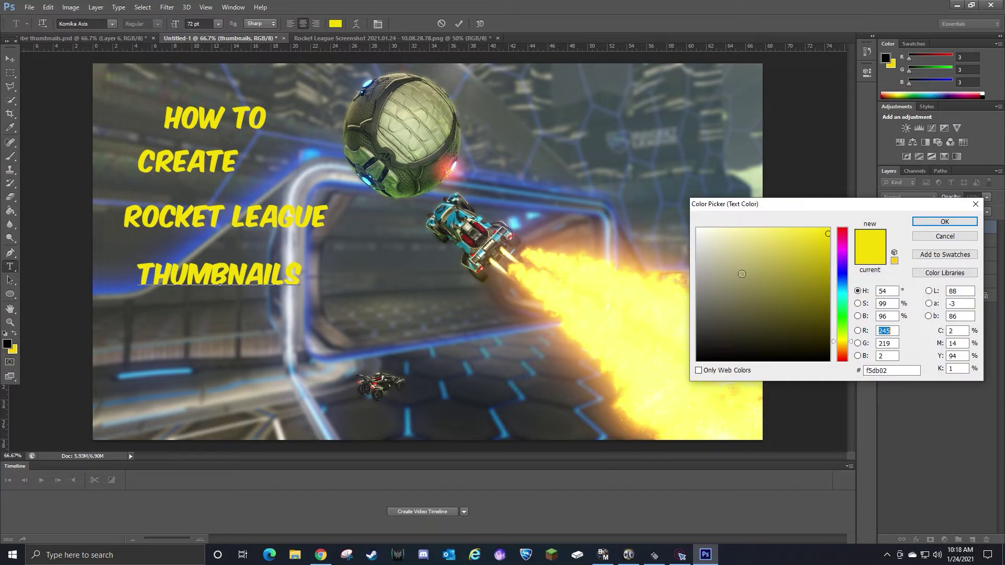
left_click(845, 283)
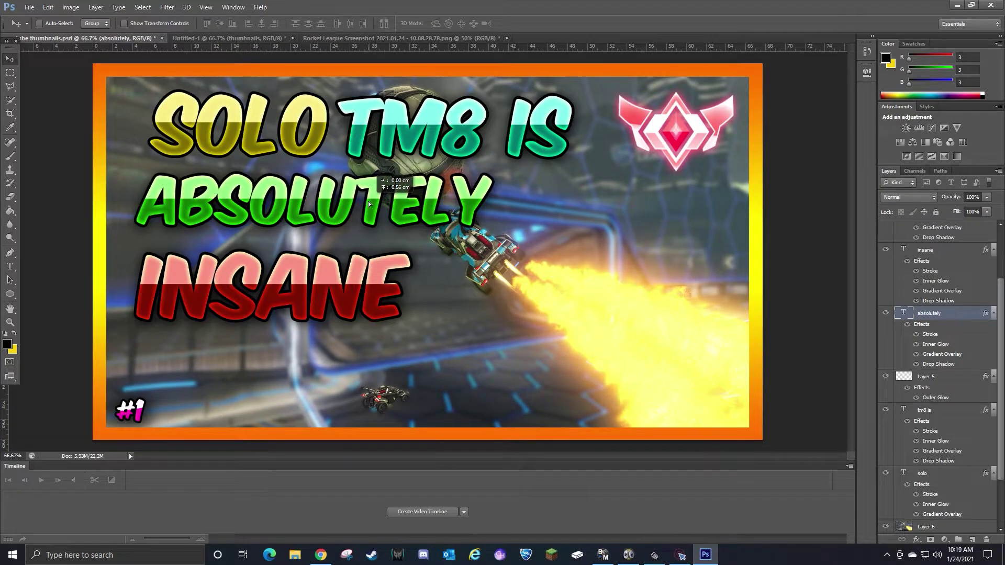
Nudge the reference thumbnail's ABSOLUTELY text and examine its Stroke, Inner Glow, Gradient Overlay and Drop Shadow settings.
left_click_drag(382, 215, 386, 213)
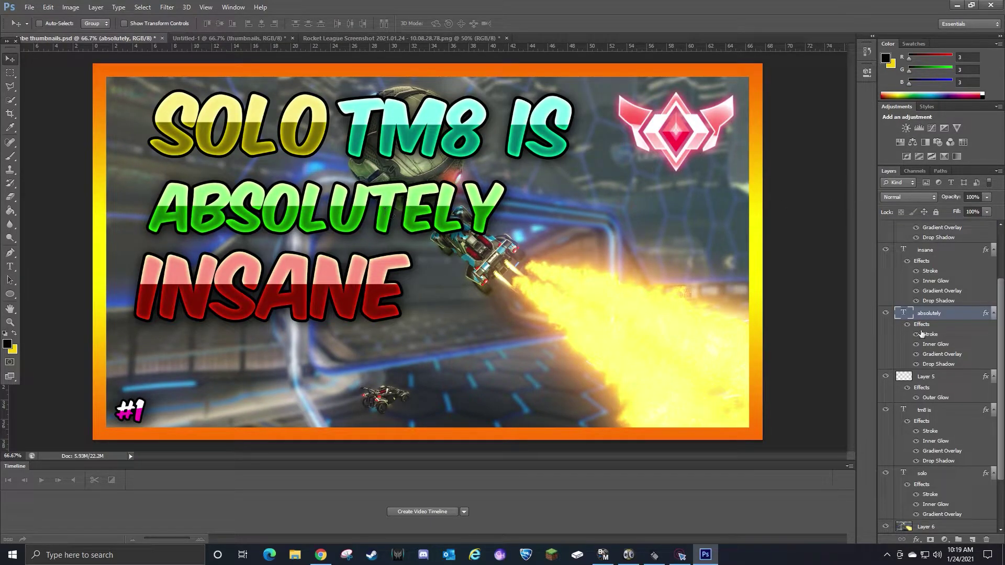
right_click(929, 313)
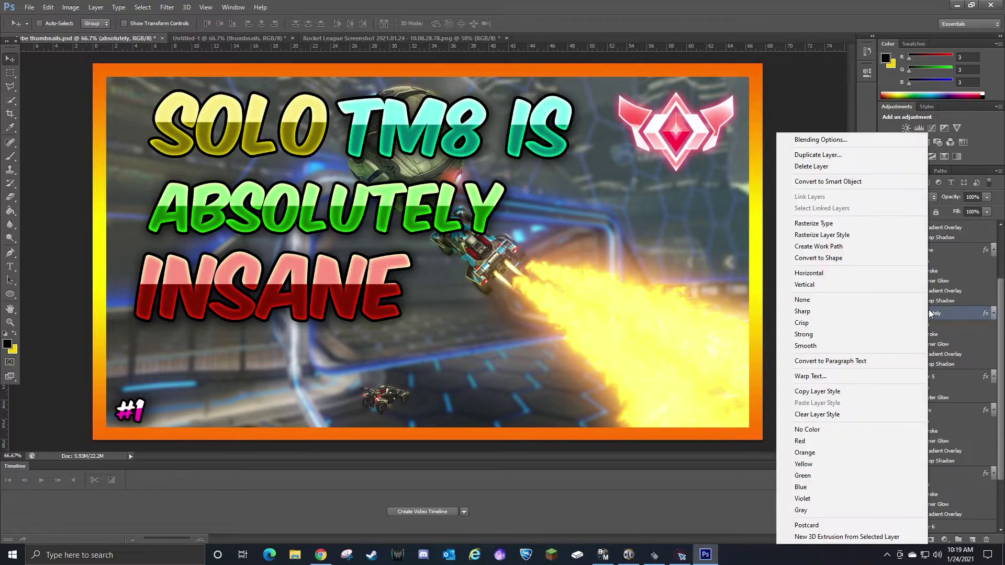
left_click(818, 139)
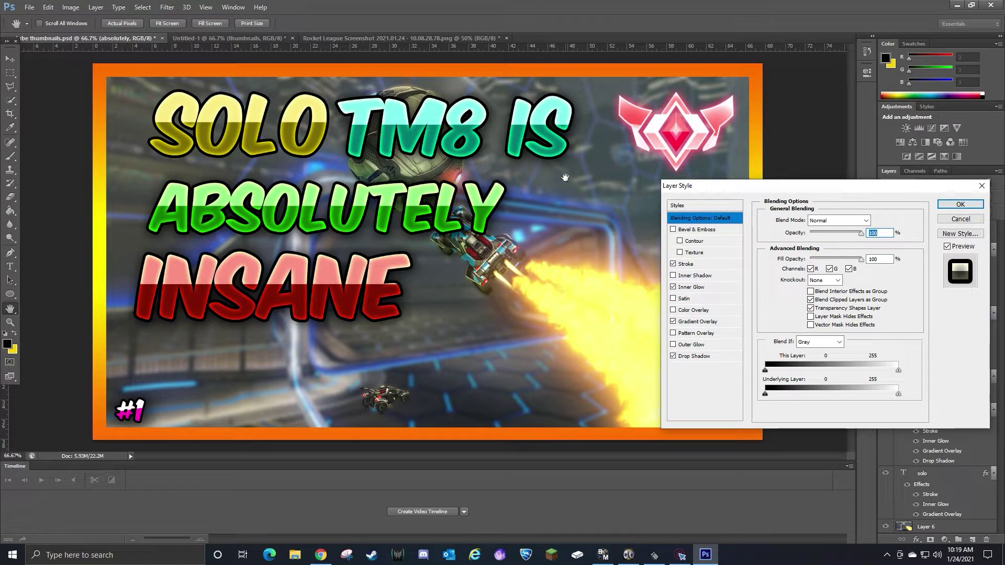
left_click(705, 265)
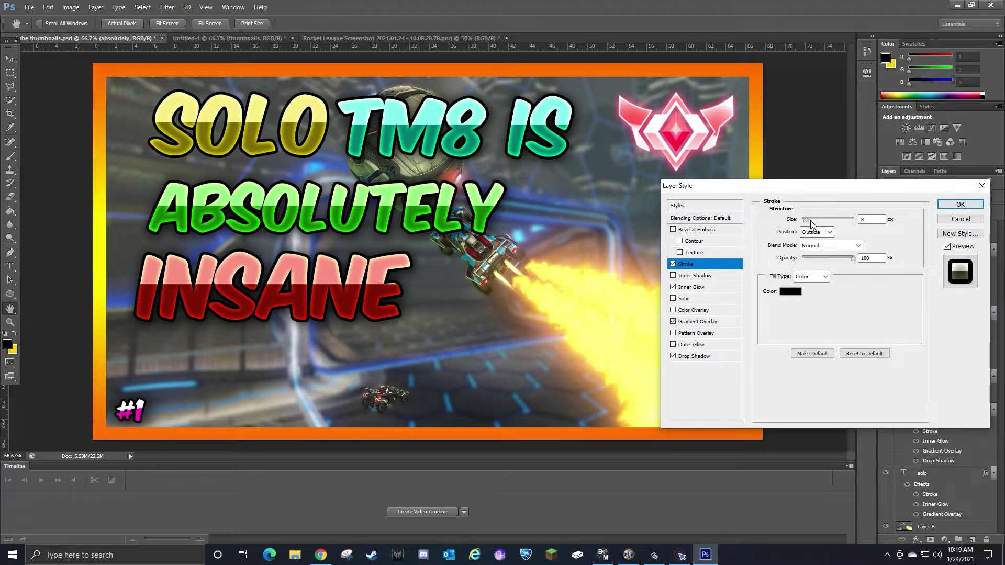
left_click(700, 288)
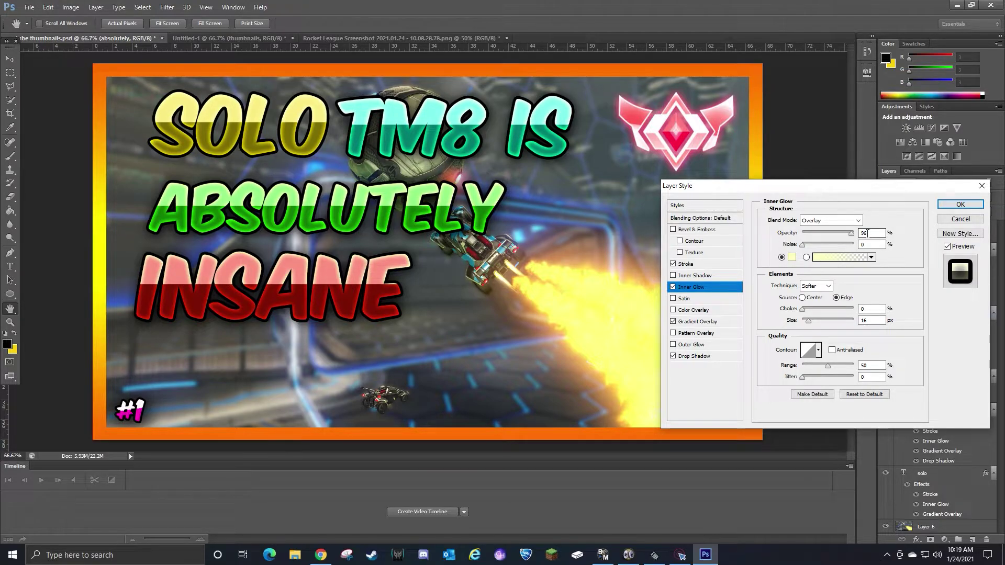
left_click(864, 321)
left_click(698, 322)
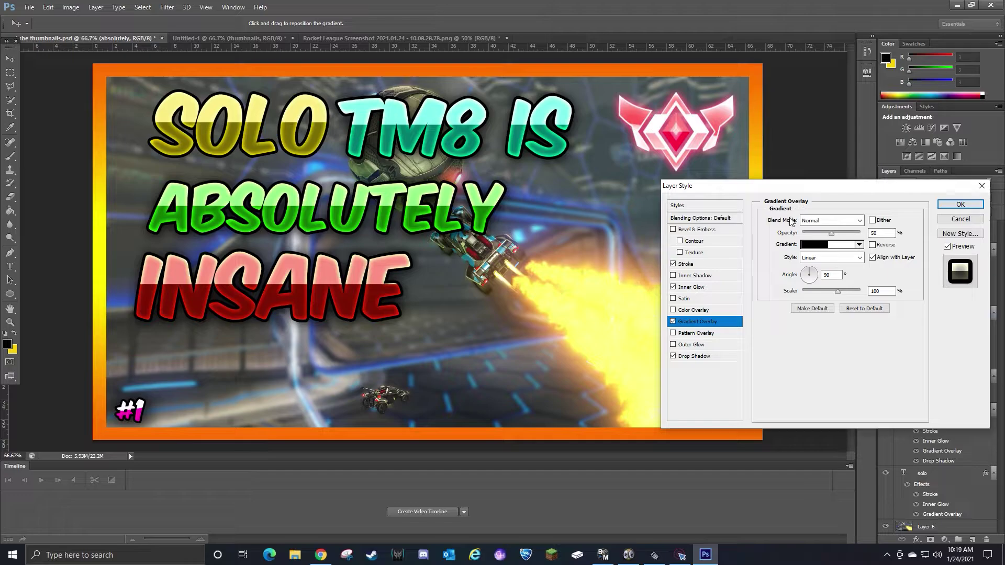
left_click(701, 358)
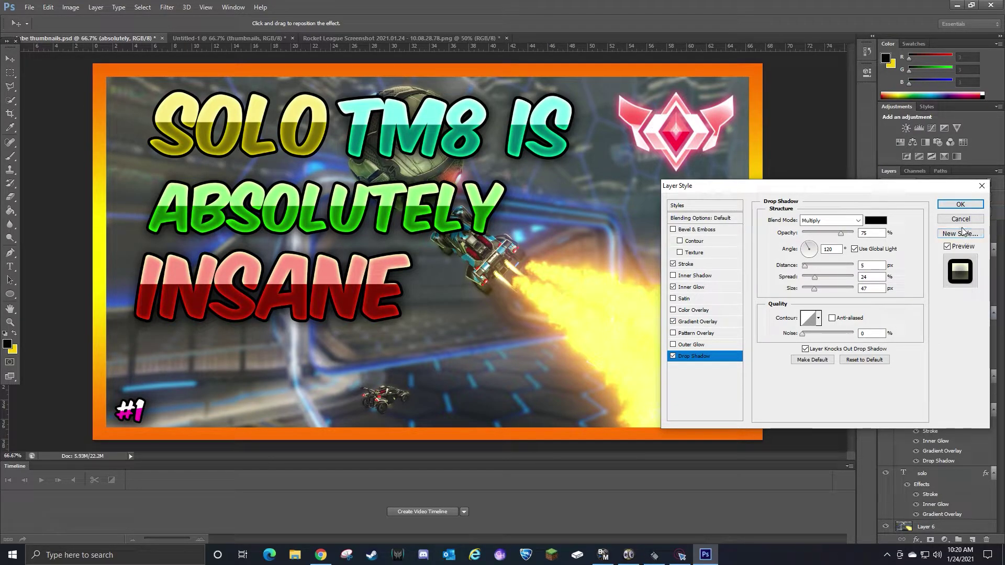
left_click(982, 185)
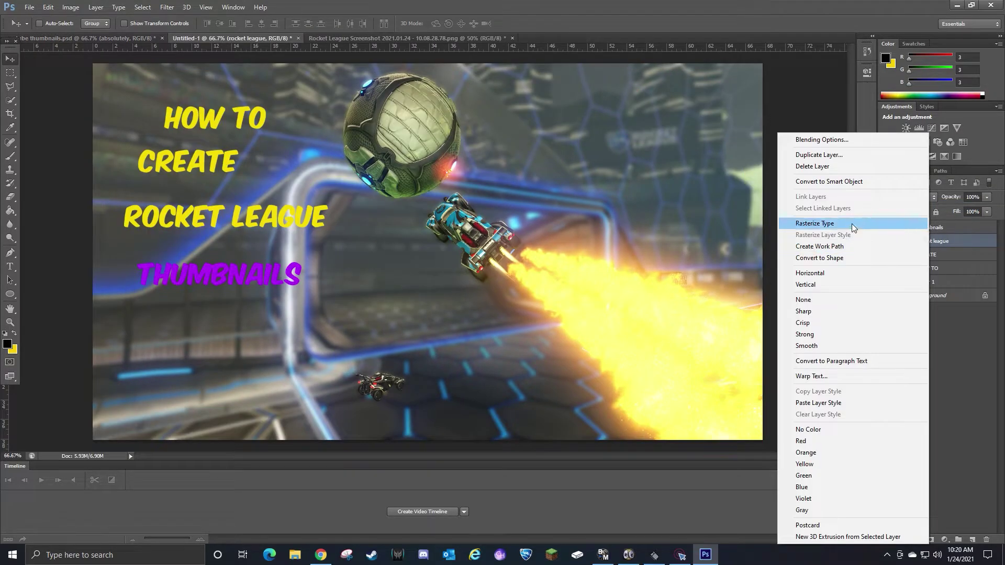
Paste the layer style of the ABSOLUTELY text onto the rocket league text layer in Untitled-1.
left_click(836, 403)
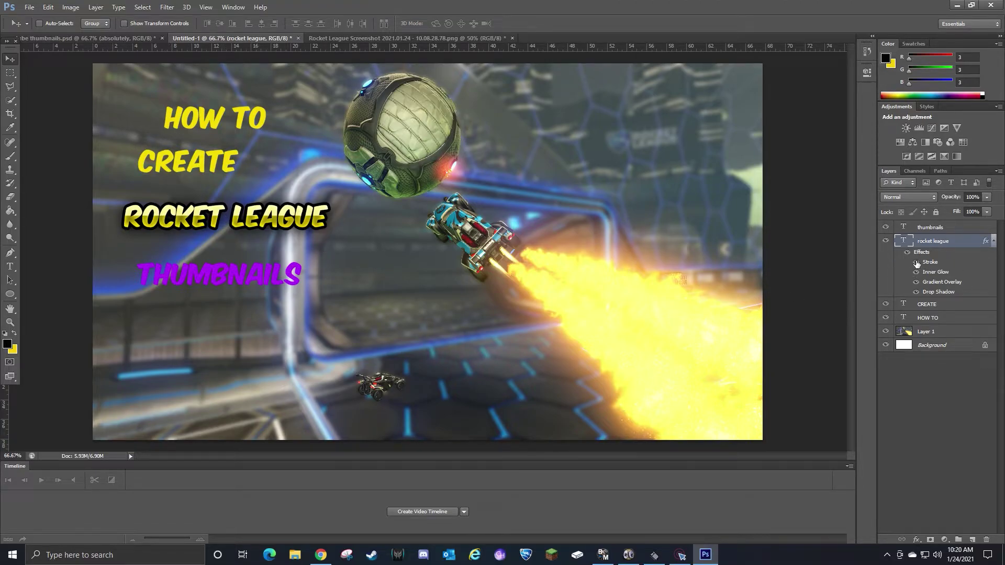
Paste the copied layer style onto the thumbnails, rocket league, CREATE and HOW TO text layers and shift HOW TO left above CREATE.
right_click(934, 229)
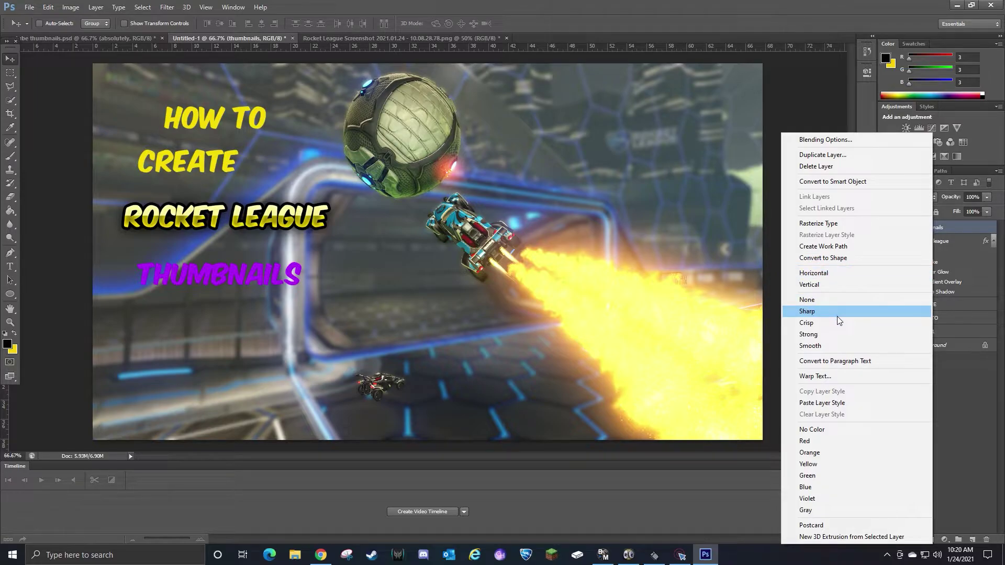
left_click(834, 403)
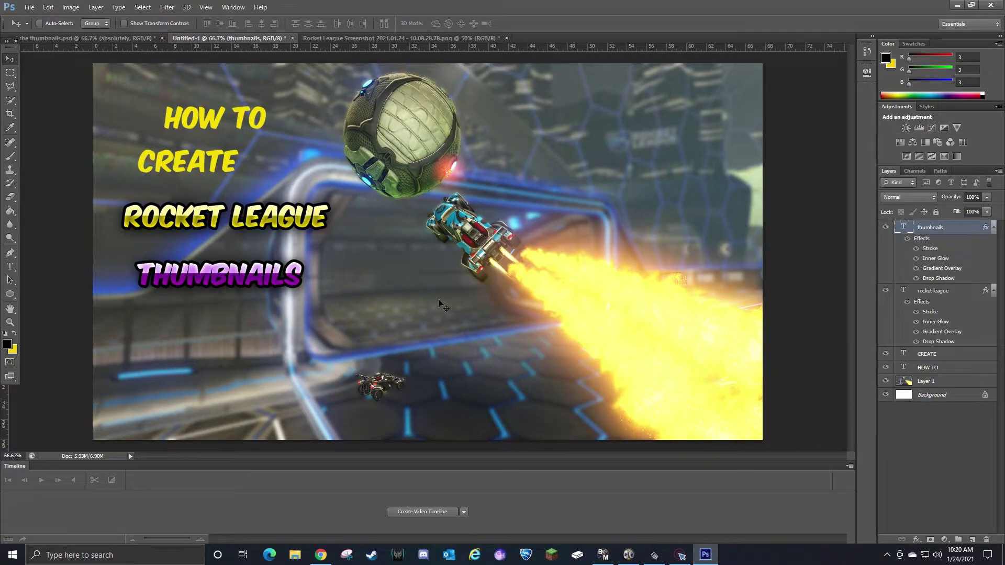
right_click(924, 294)
left_click(844, 402)
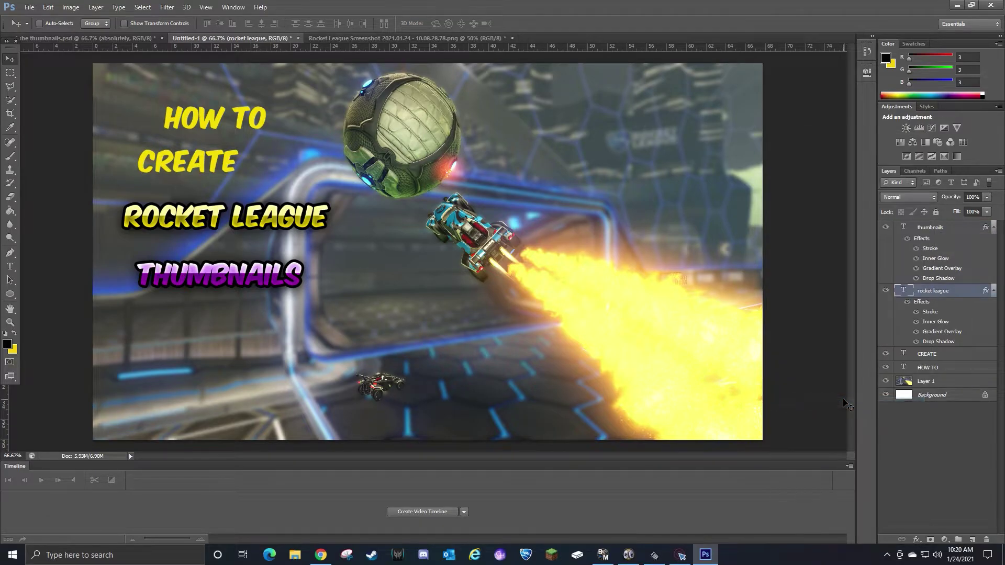
right_click(927, 354)
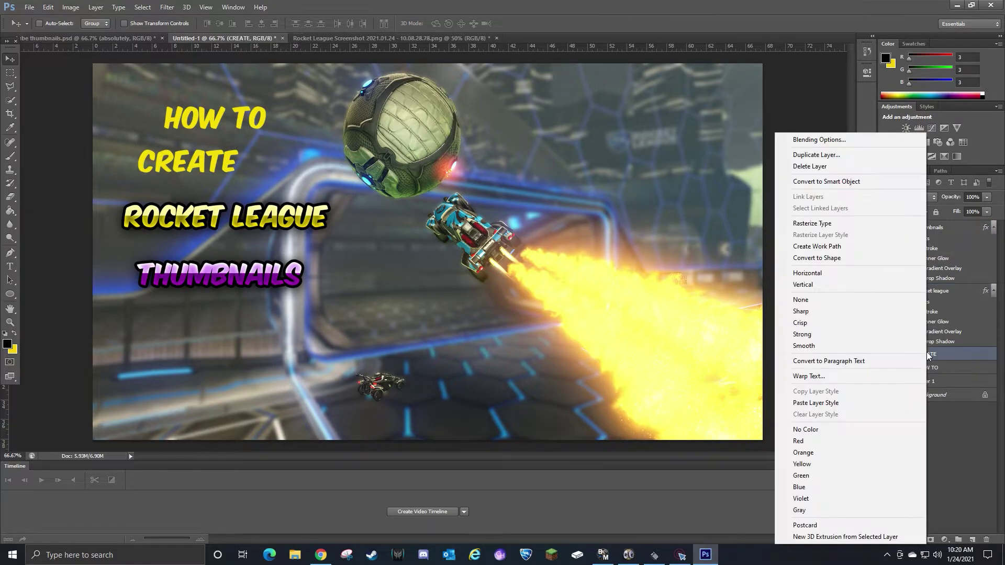
left_click(861, 401)
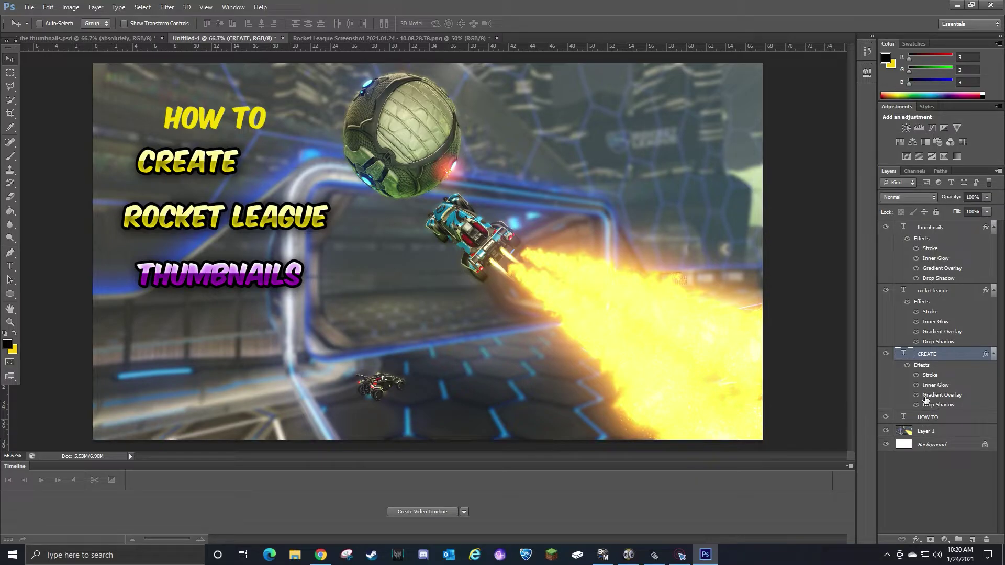
right_click(924, 418)
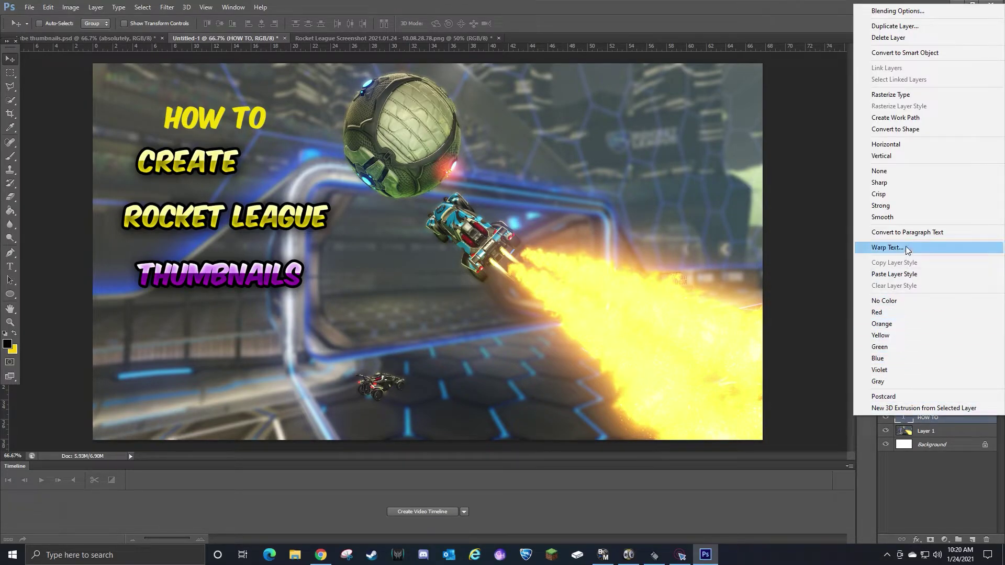
left_click(908, 275)
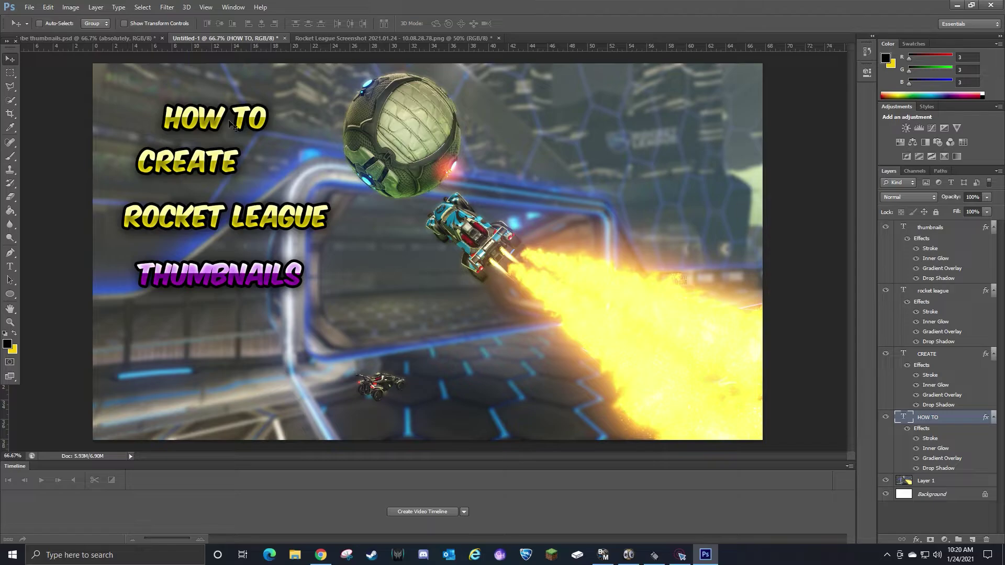
left_click_drag(243, 121, 222, 128)
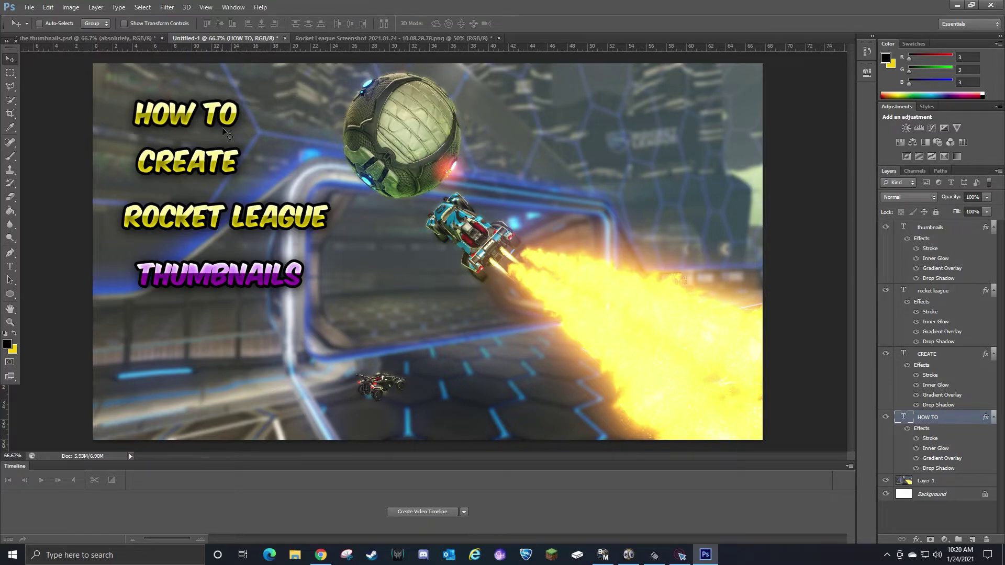
Change the text colour of the CREATE line to bright green (1ff502).
left_click(10, 266)
left_click(237, 111)
left_click(459, 24)
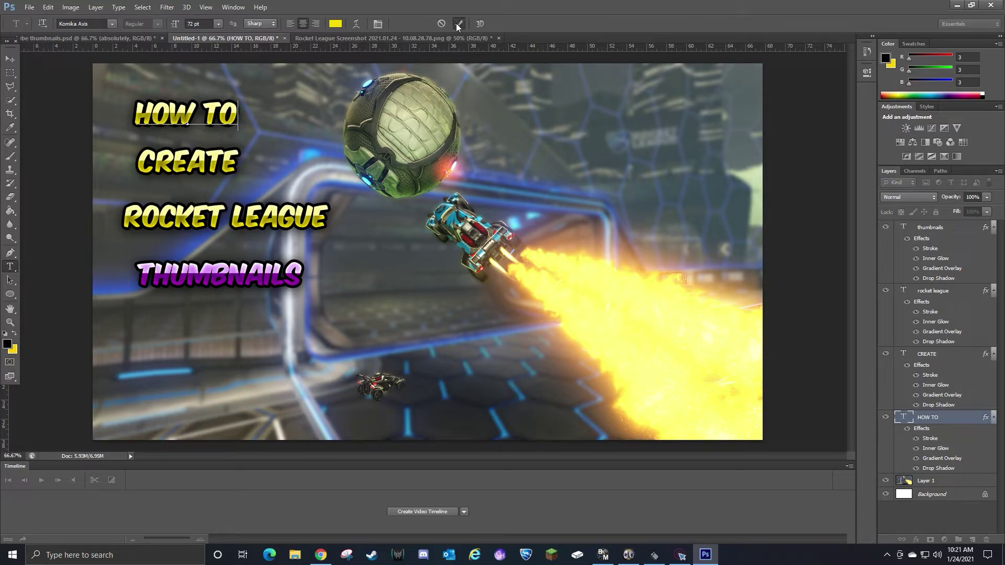
left_click(235, 158)
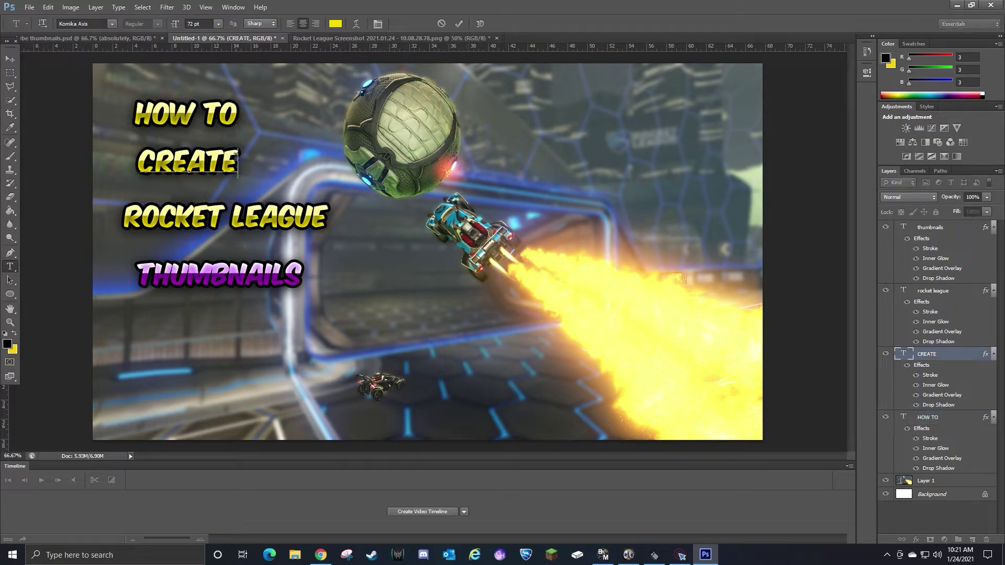
left_click_drag(237, 160, 144, 159)
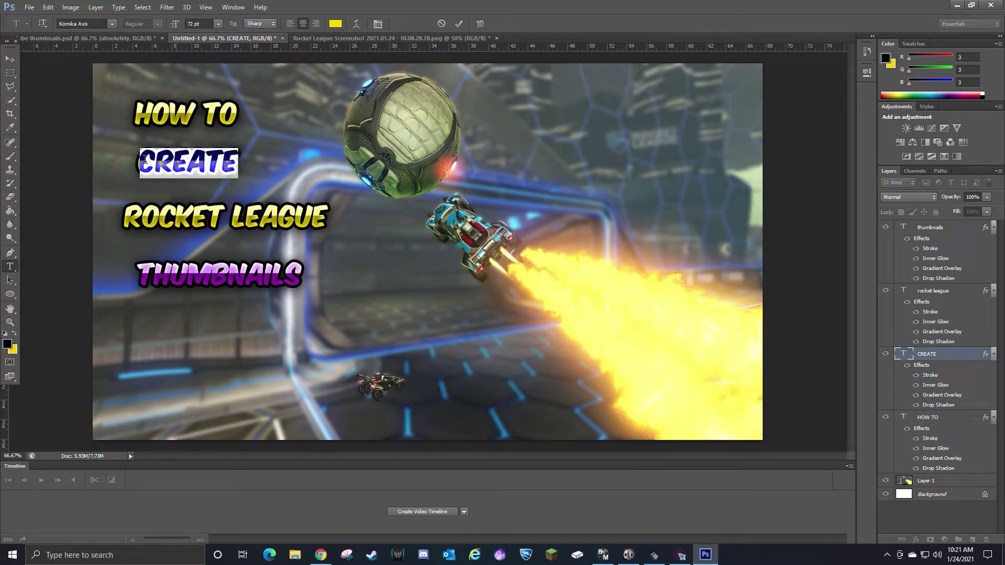
left_click(336, 23)
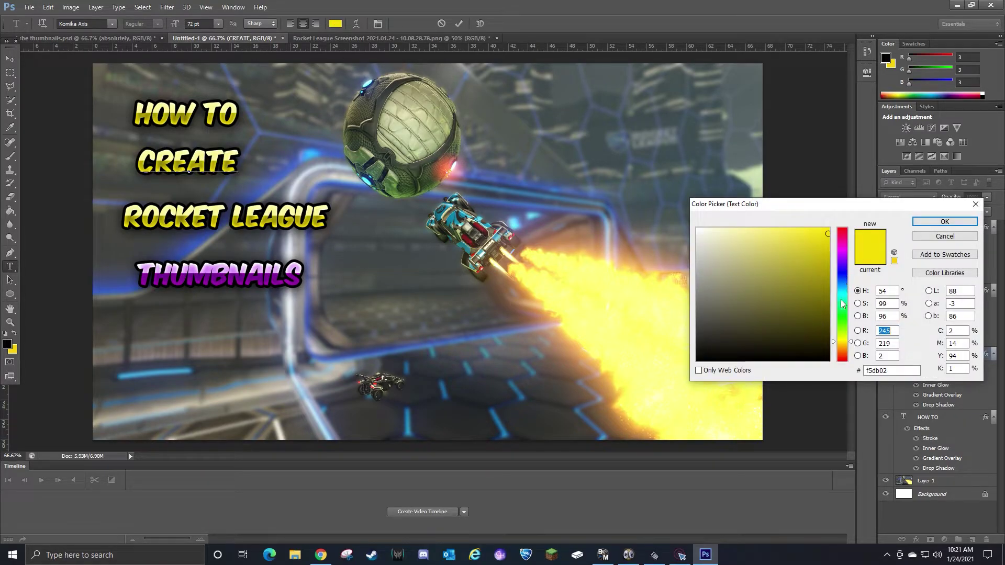
left_click(841, 320)
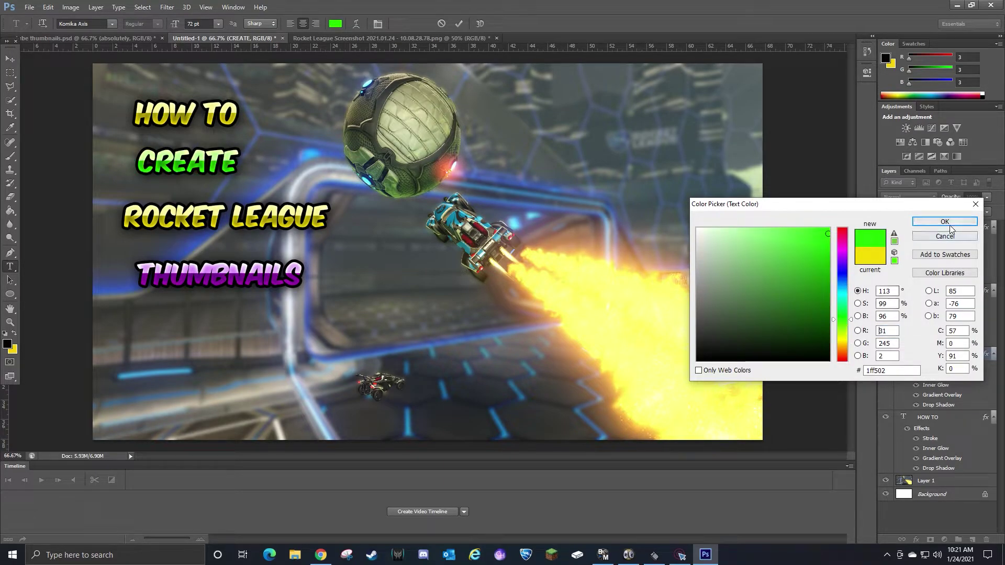
left_click(945, 222)
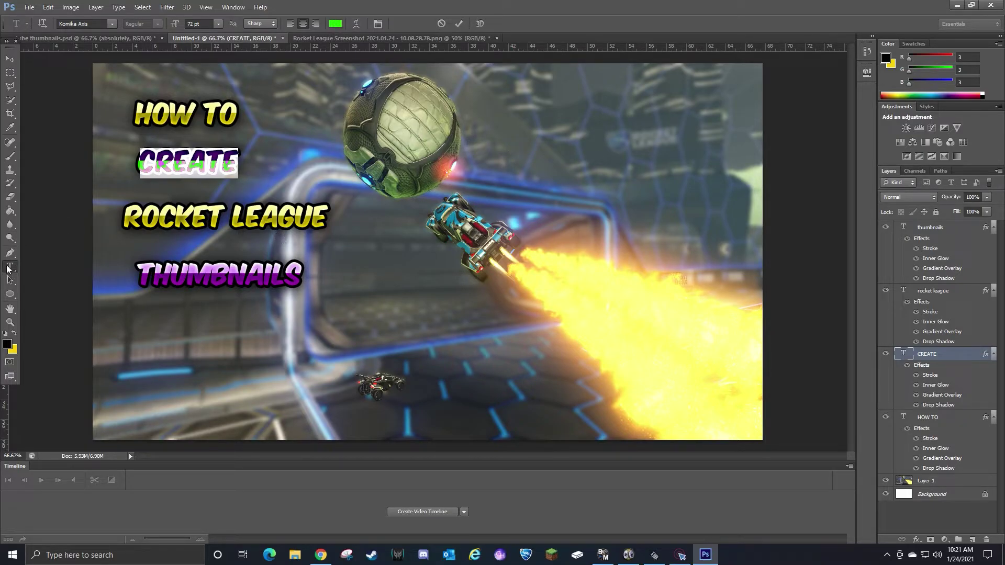
left_click(459, 24)
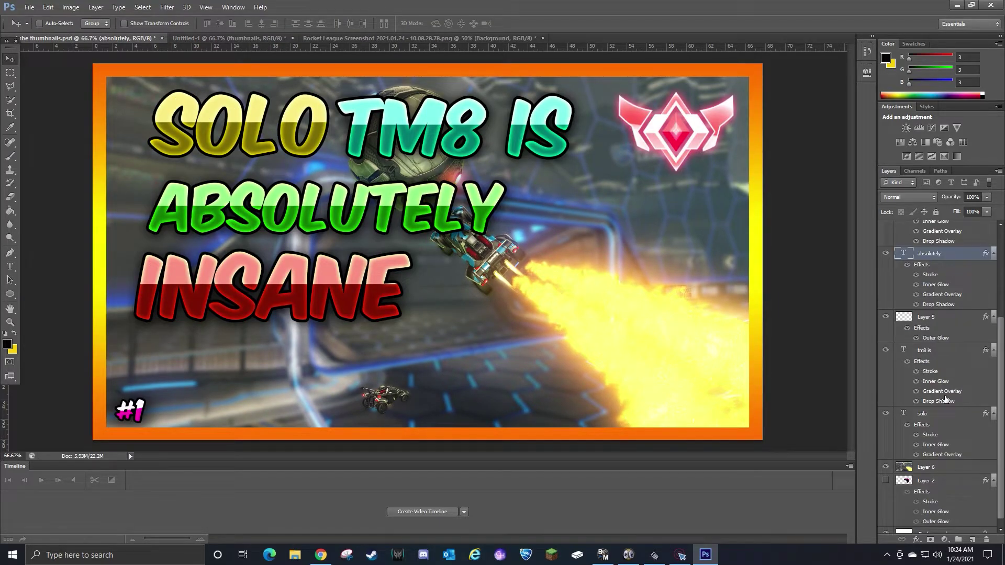
Show the reference thumbnail's Layer 2 car, place it above Layer 6, and move it about 3.2 cm right and 4 cm down.
scroll(946, 399, "down", 1)
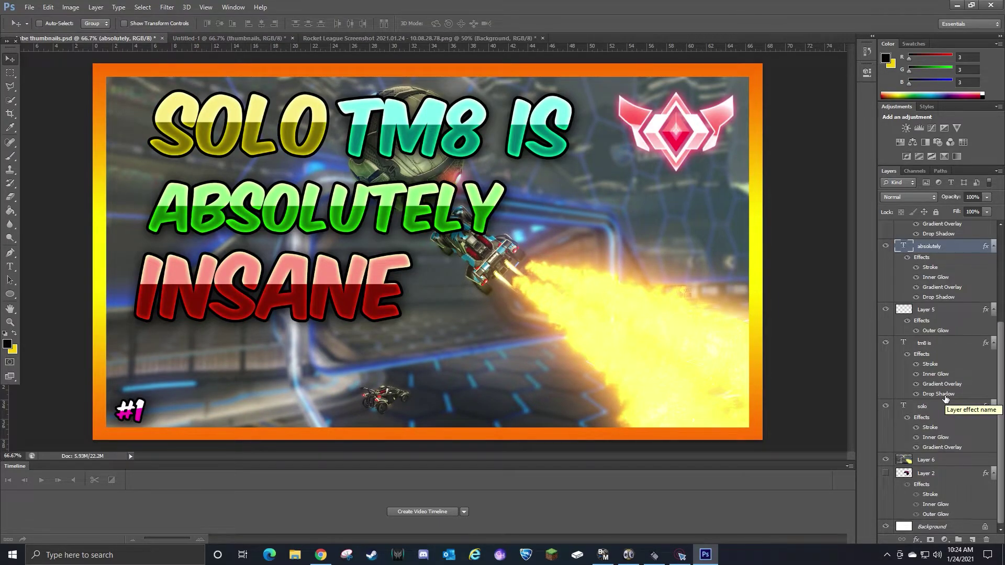
left_click(887, 474)
left_click_drag(934, 475, 940, 462)
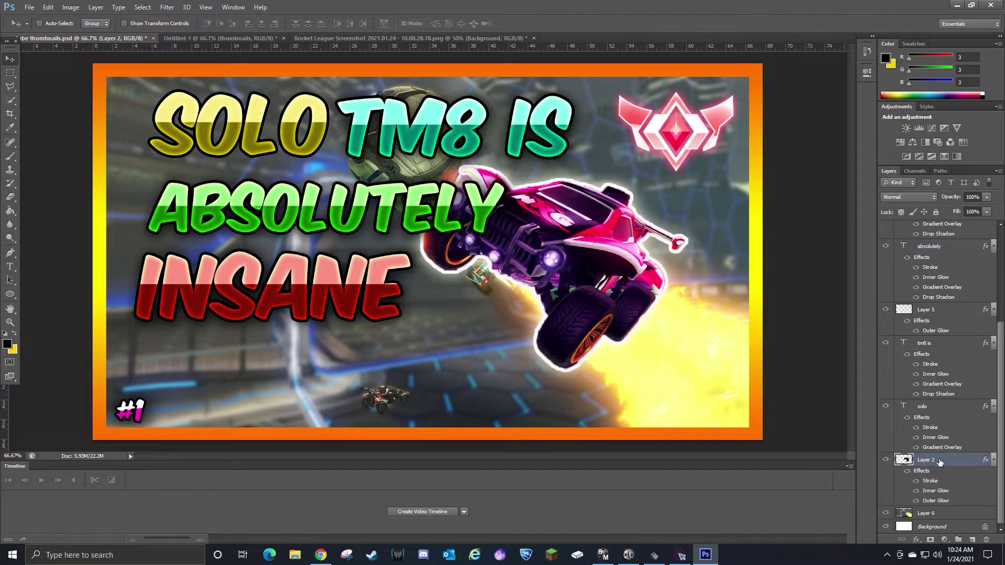
left_click_drag(595, 257, 623, 287)
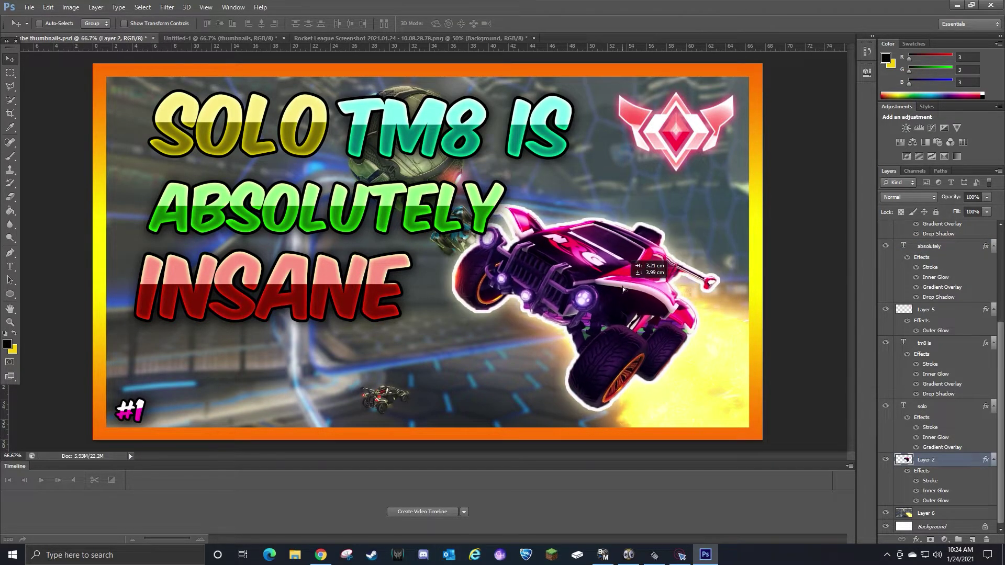
left_click_drag(925, 471, 942, 522)
left_click_drag(933, 474, 933, 454)
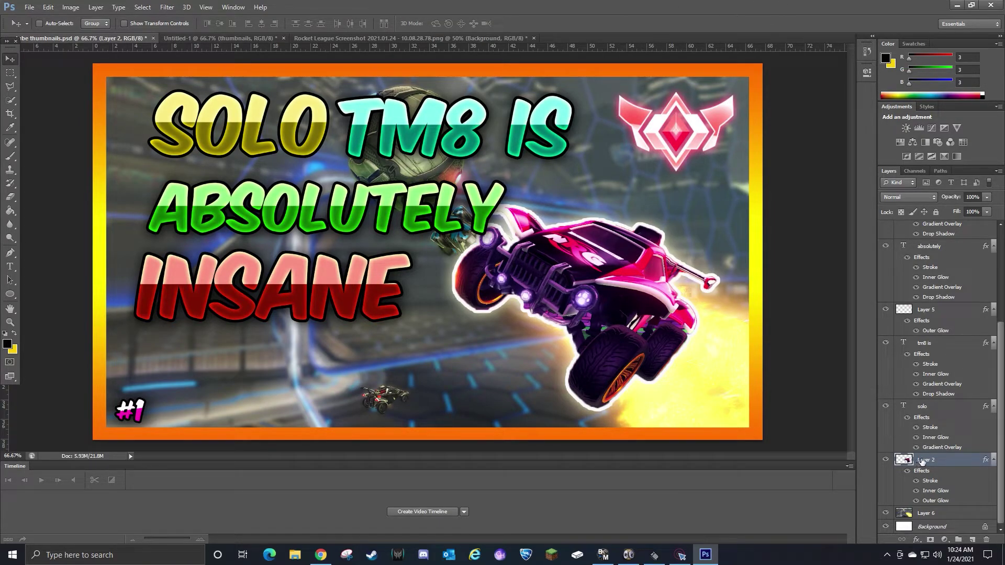
Examine the Stroke, Inner Glow and Outer Glow settings of the reference car on Layer 2.
right_click(922, 461)
left_click(885, 69)
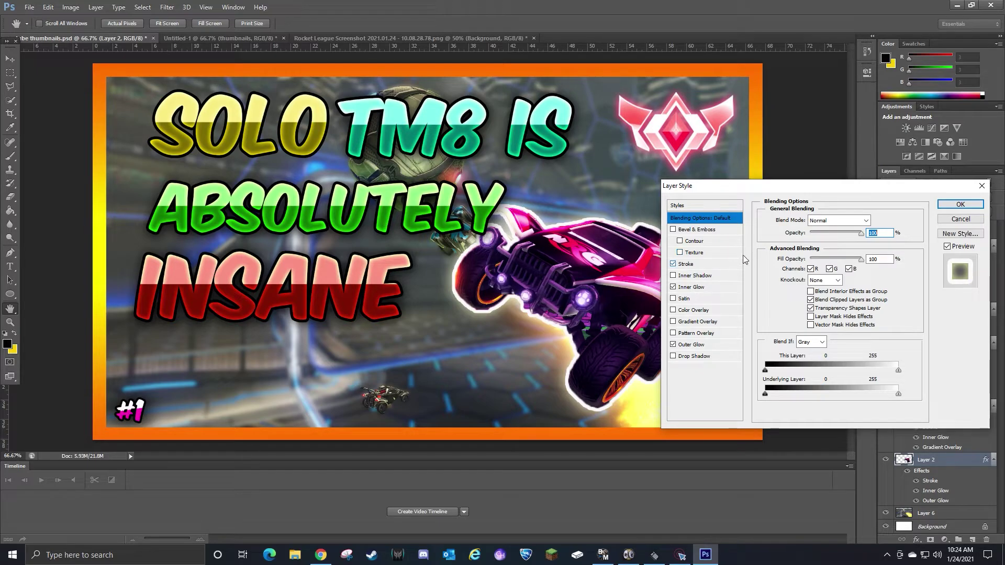
left_click(711, 265)
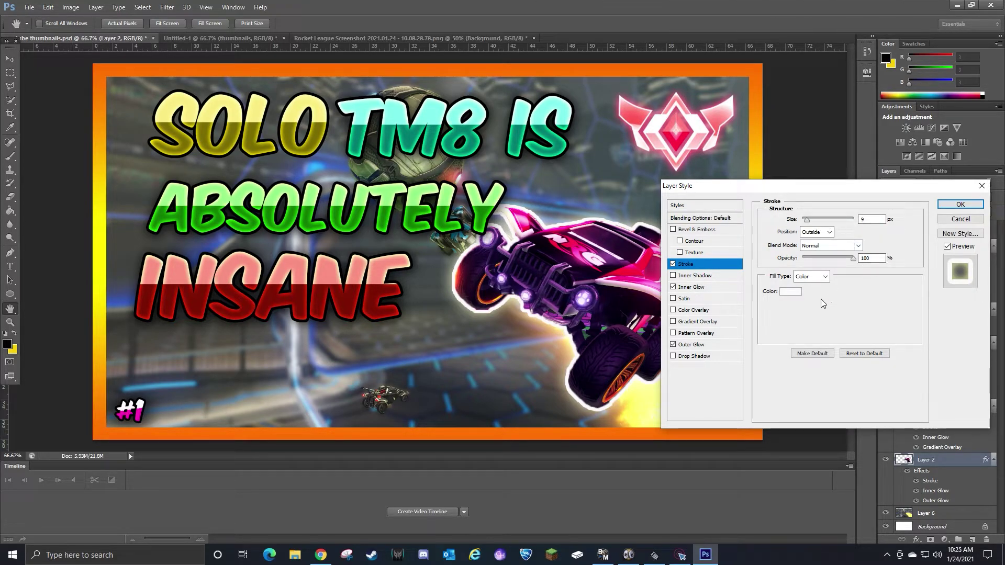
key("Down")
key("Down")
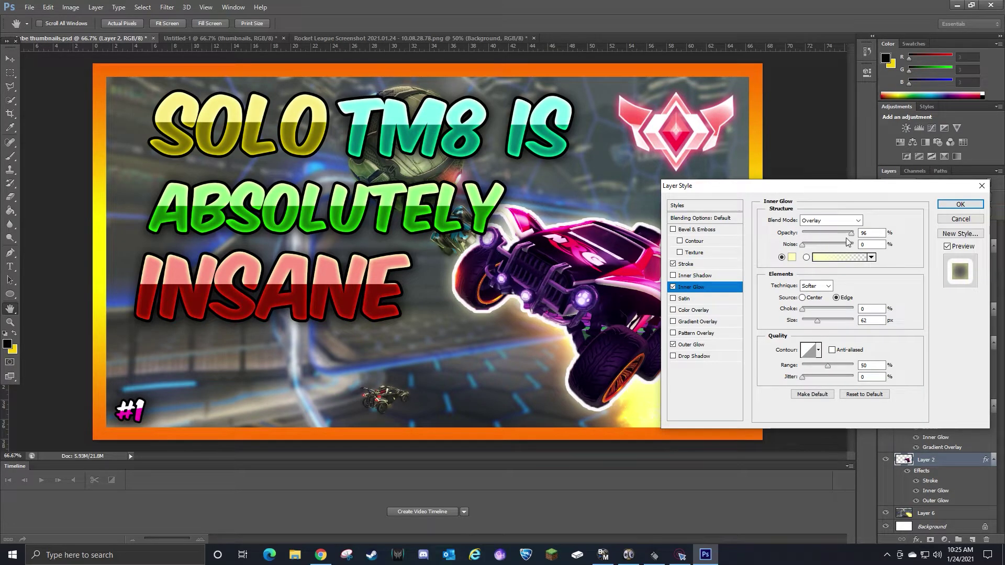
left_click(713, 348)
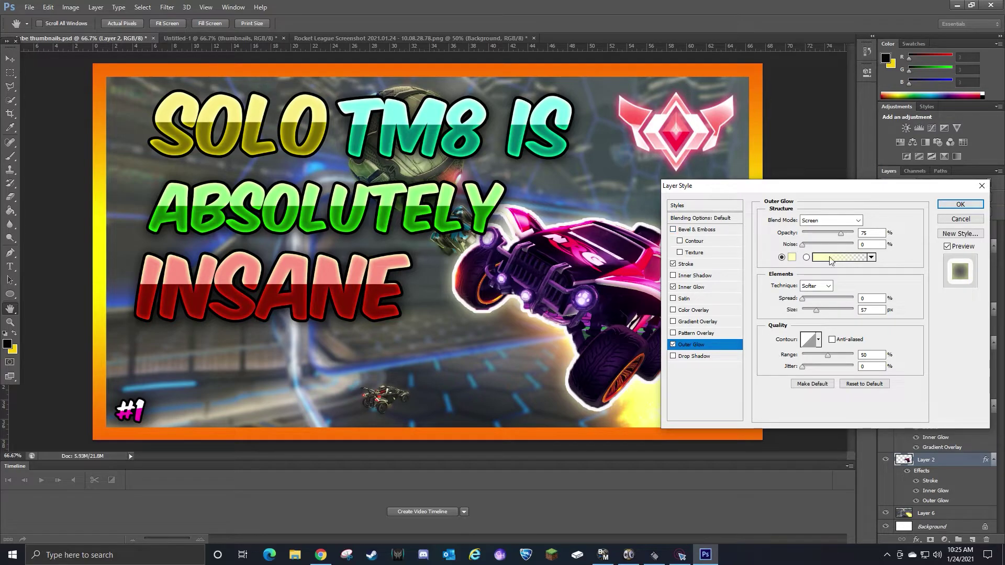
left_click(704, 288)
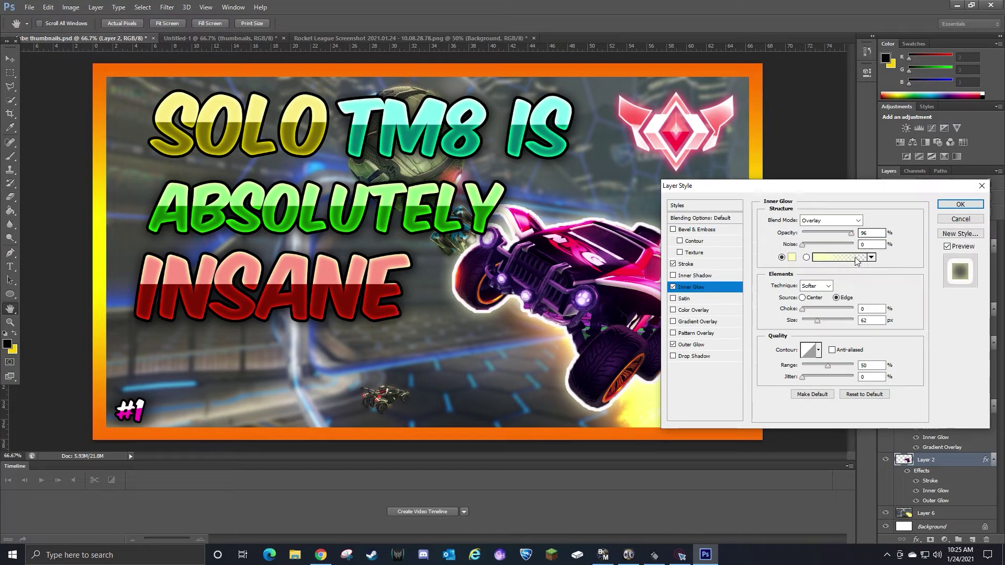
left_click(712, 263)
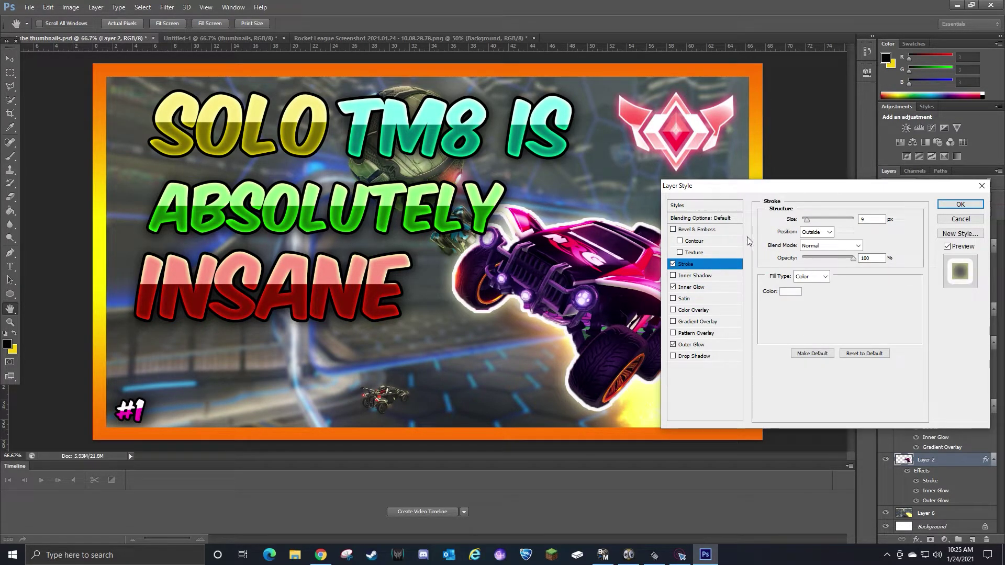
left_click(982, 186)
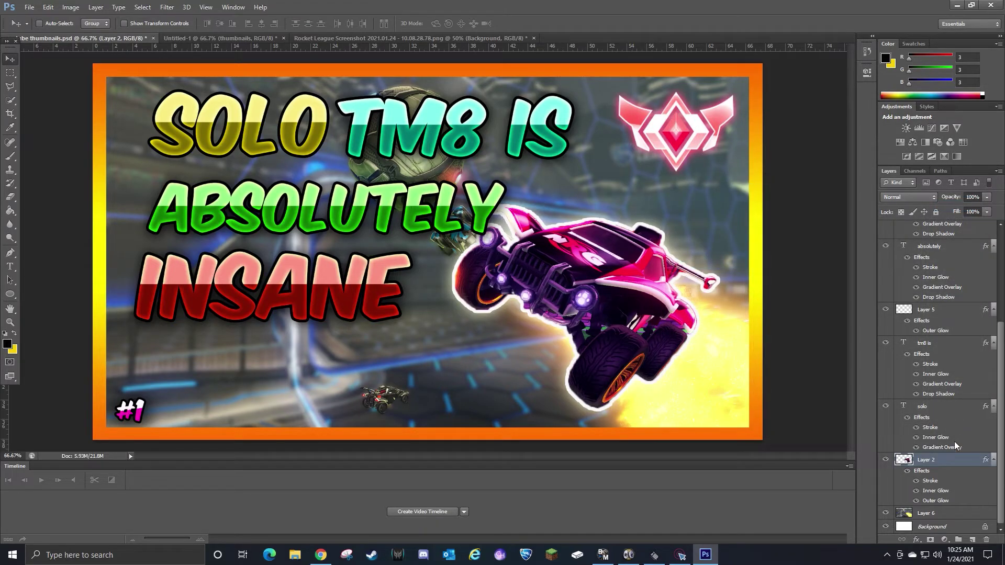
Copy the layer style of the reference thumbnail's Layer 2 car and hide that layer.
right_click(931, 460)
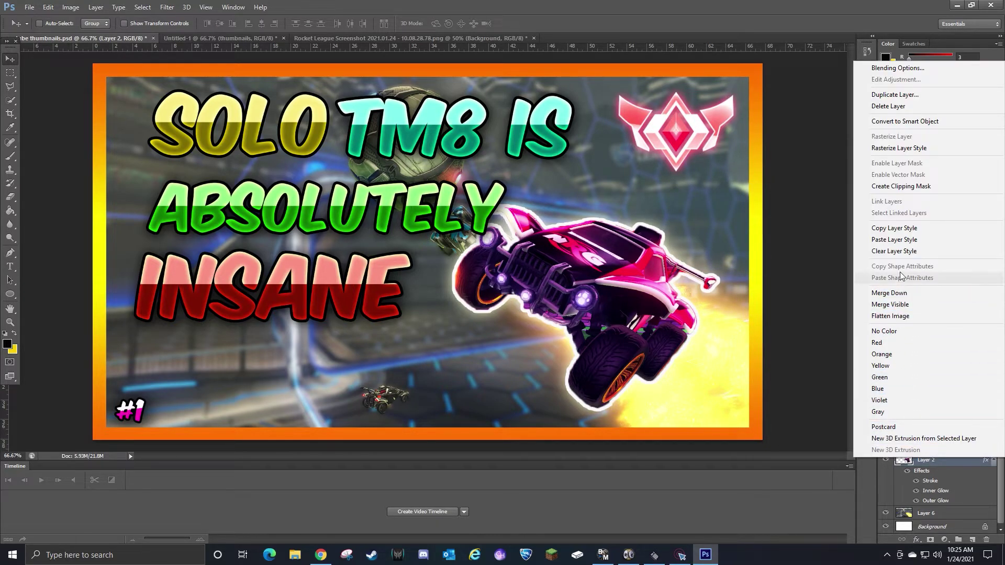
left_click(894, 228)
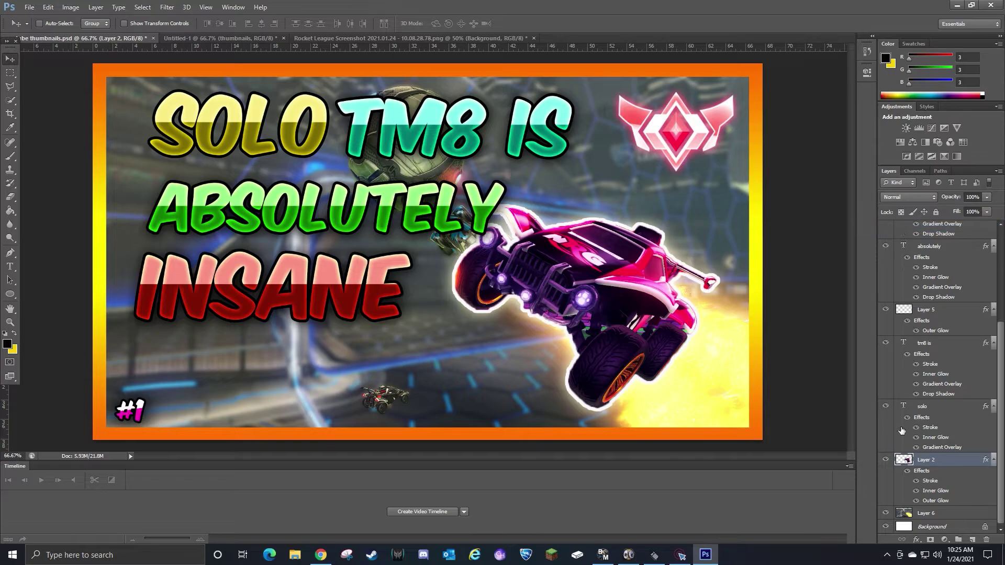
left_click(886, 460)
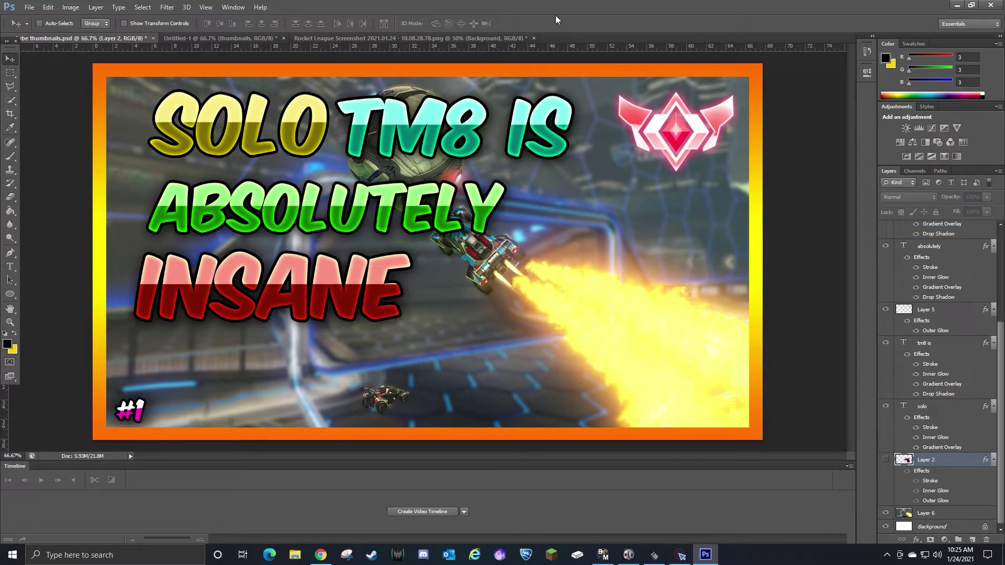
Paste the car's layer style onto Layer 1, the cut-out ball and cars, in the Rocket League screenshot document.
left_click(470, 37)
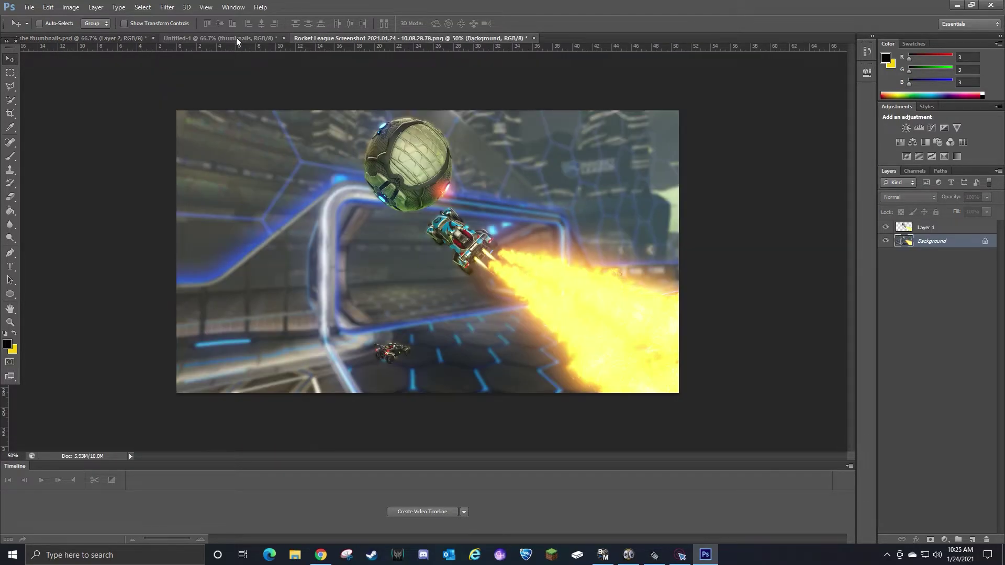
left_click(237, 37)
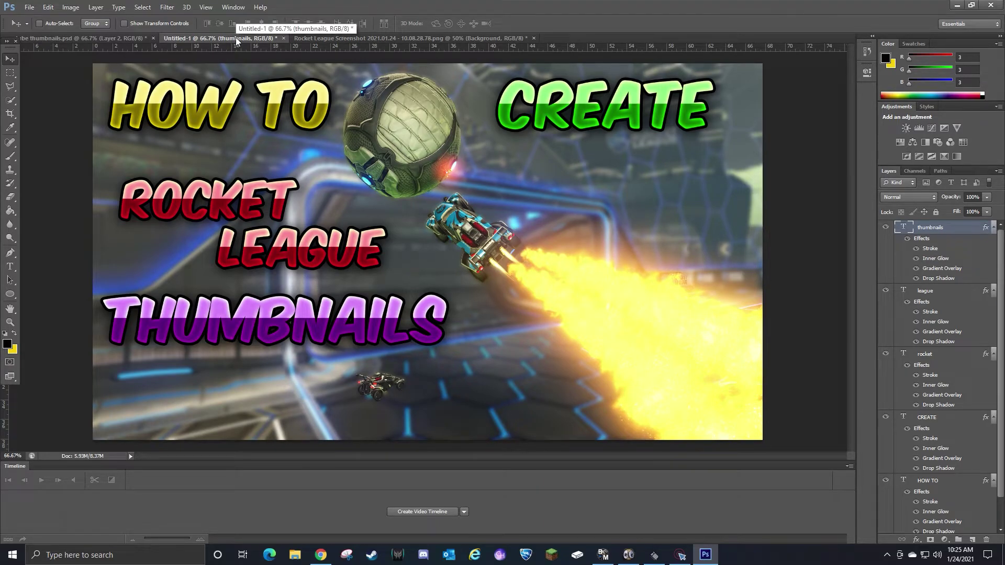
left_click(466, 36)
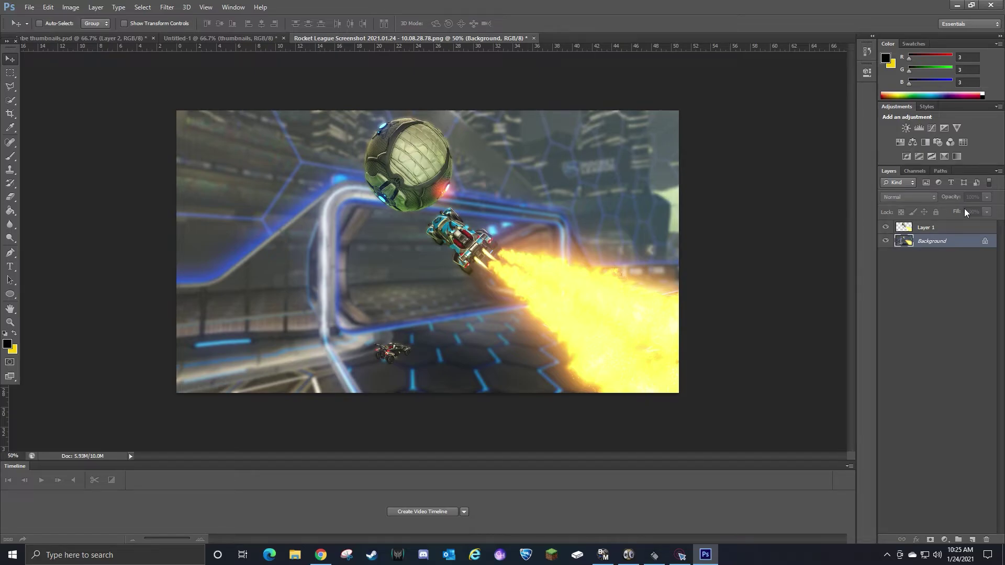
left_click(919, 226)
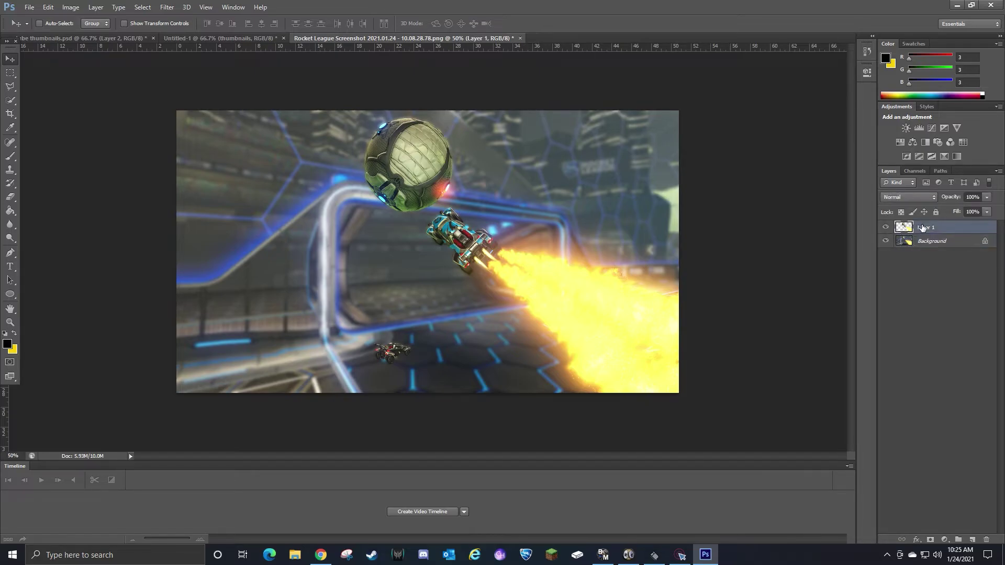
right_click(923, 228)
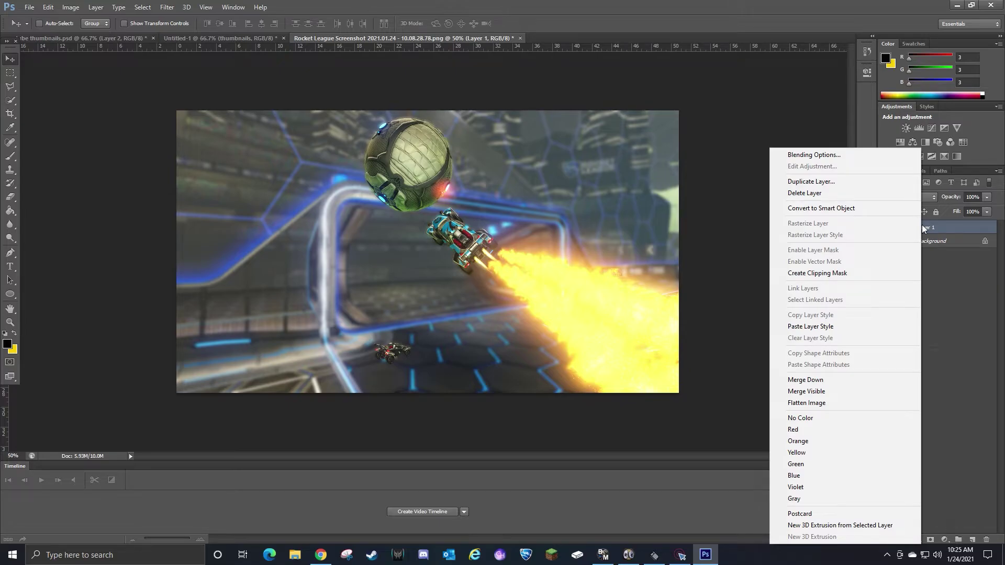
left_click(830, 326)
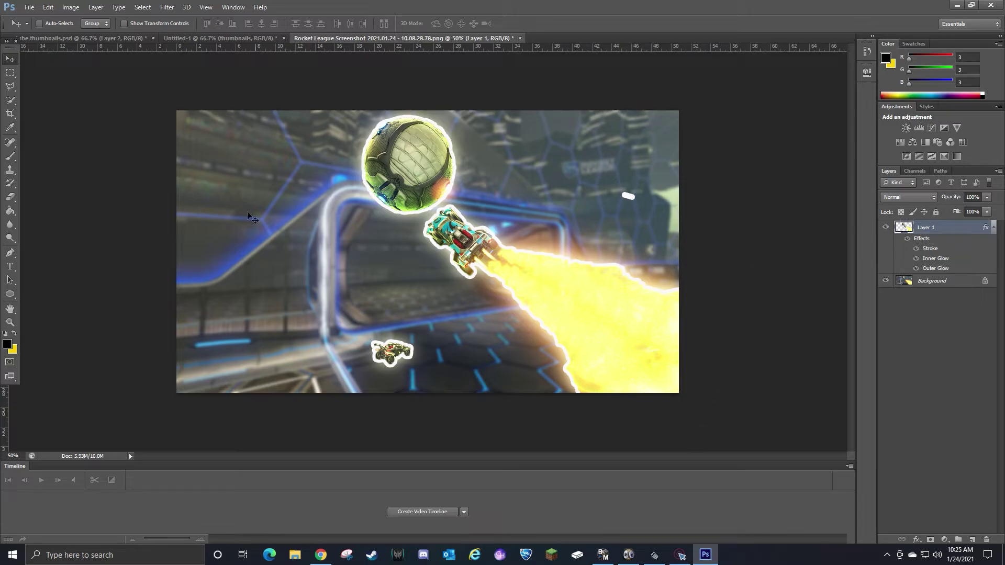
Set the Stroke size of Layer 1, the cut-out ball and cars, to 6 px after trying 8, 7 and 5 px.
left_click(10, 197)
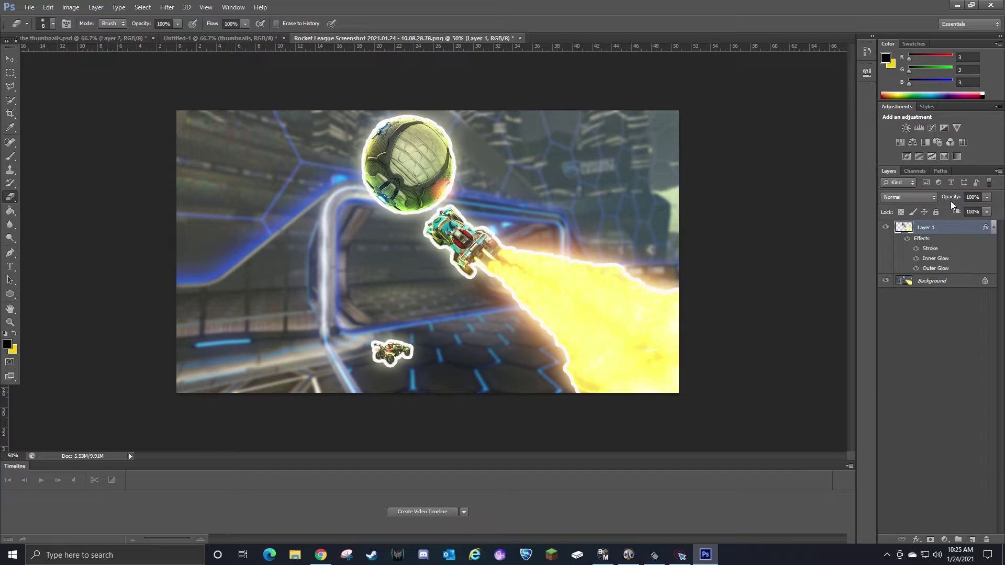
right_click(926, 228)
left_click(841, 155)
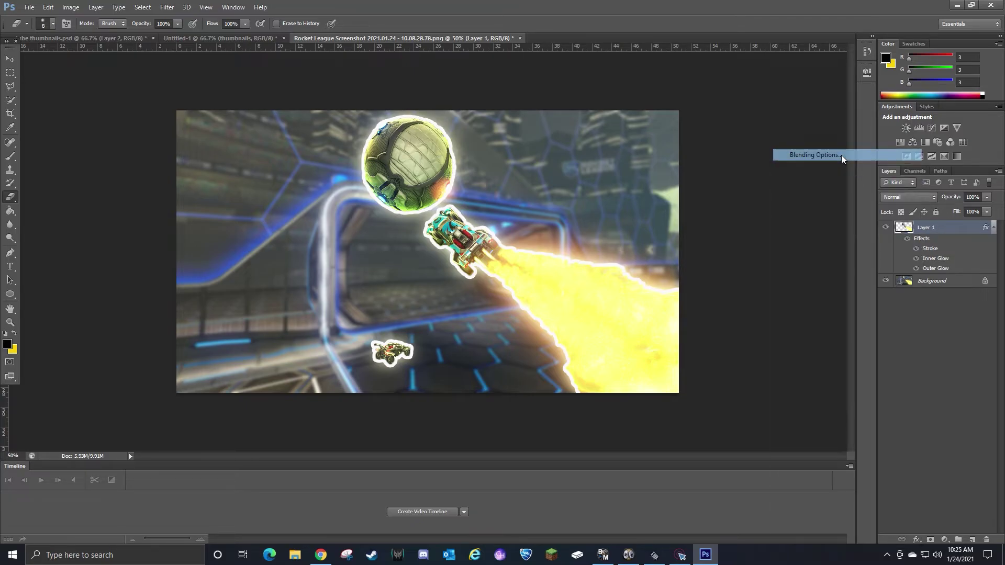
left_click(706, 266)
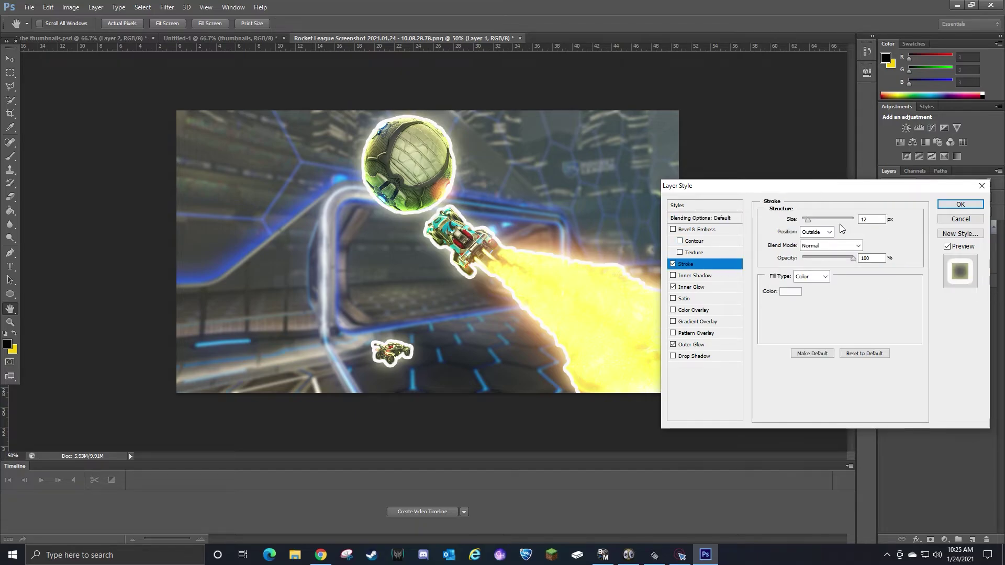
key("BackSpace")
key("BackSpace")
type("8")
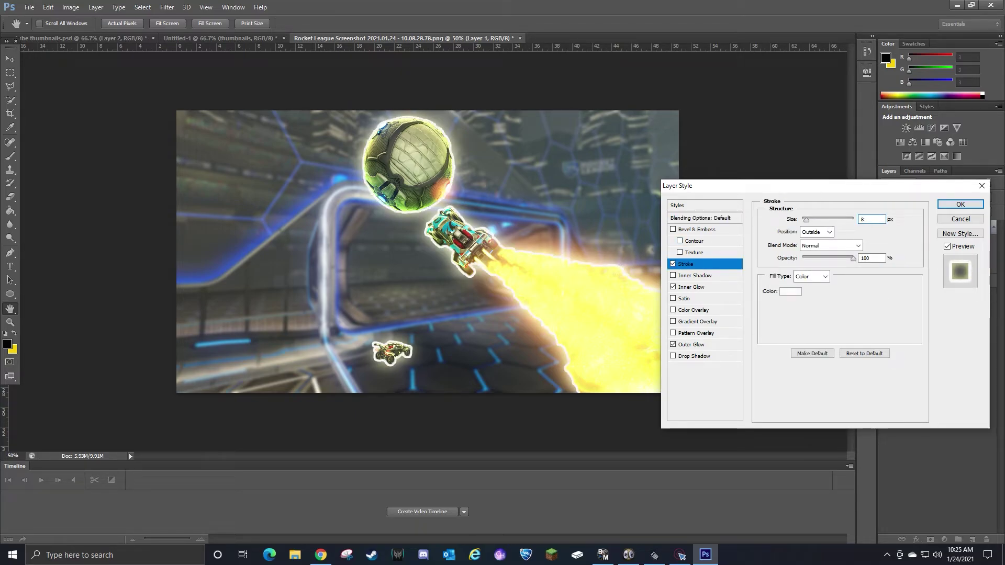
key("BackSpace")
type("7")
type("6")
key("BackSpace")
type("5")
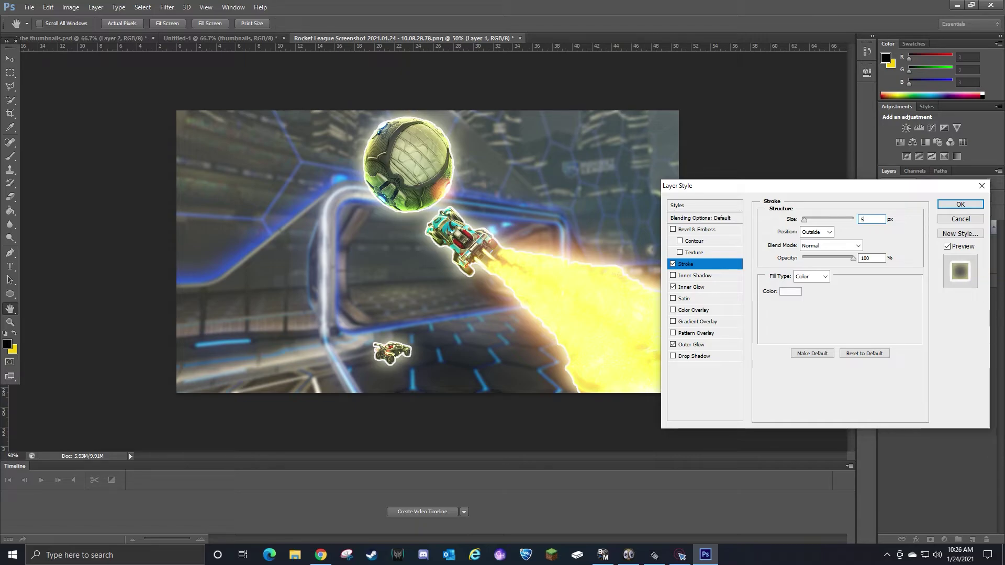
key("BackSpace")
type("6")
left_click(958, 204)
key("e")
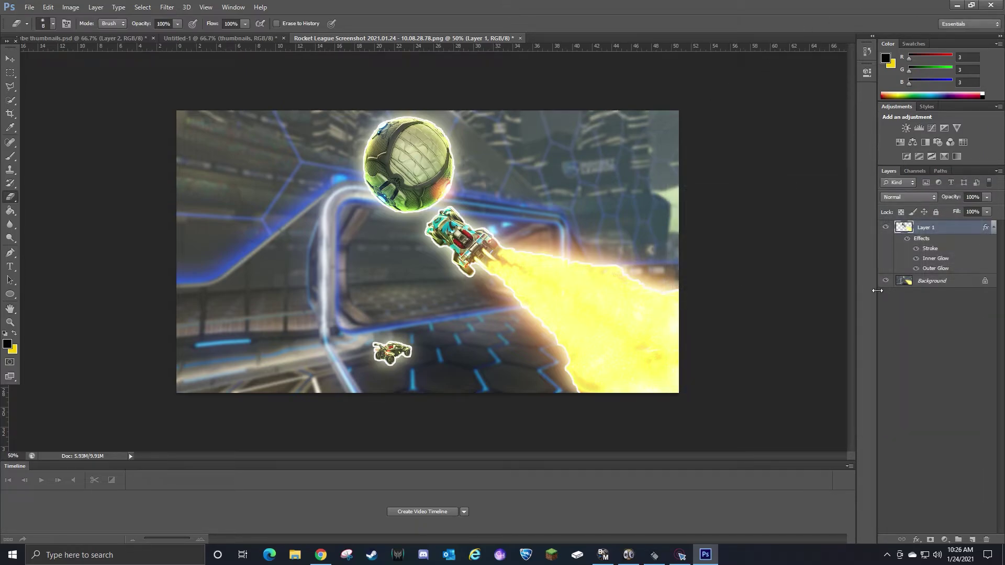
Merge Layer 1 and the Background of the Rocket League screenshot into a single layer.
left_click(921, 281, "ctrl")
right_click(921, 282)
left_click(894, 346)
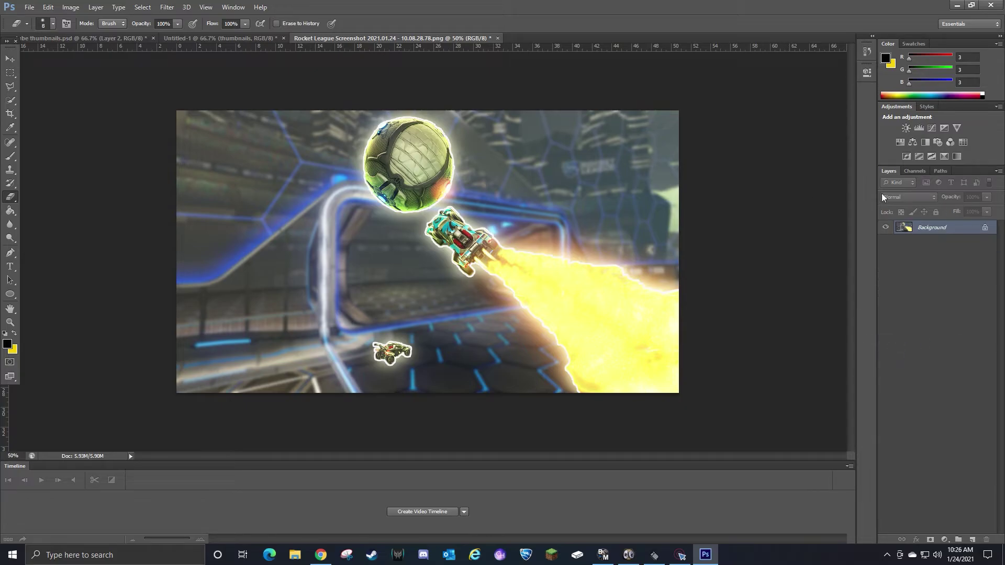
Select the entire merged screenshot with the Quick Selection tool and copy it.
left_click(10, 99)
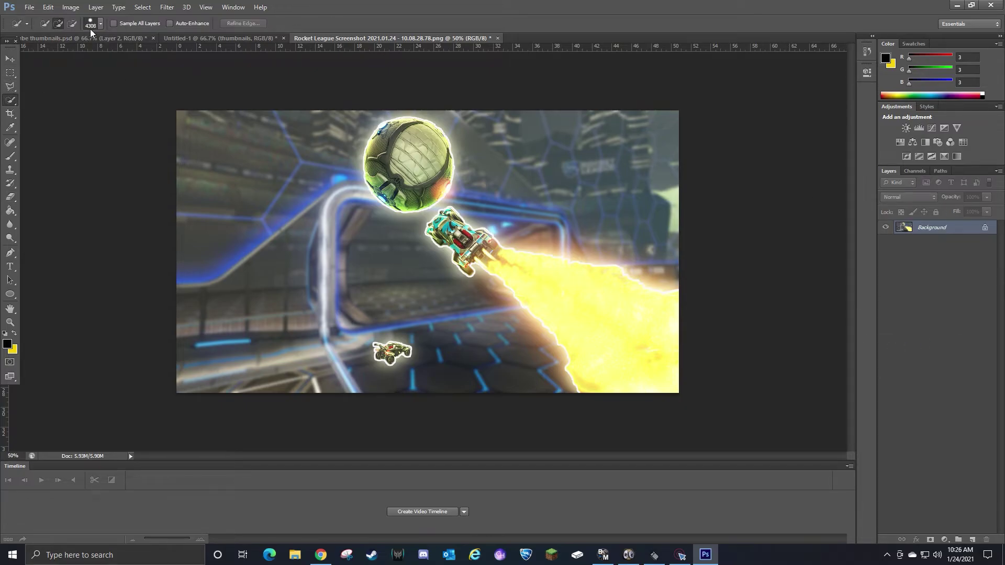
left_click(332, 233)
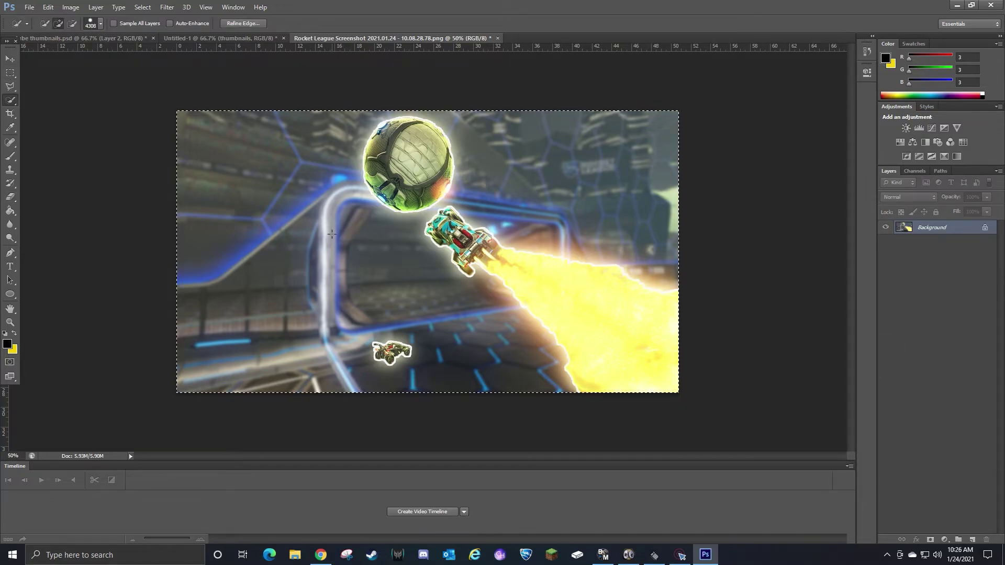
left_click(48, 7)
left_click(63, 79)
In the Untitled-1 document, delete the old screenshot on Layer 1 and paste the copied outlined screenshot directly above the Background.
left_click(195, 39)
scroll(929, 515, "down", 2)
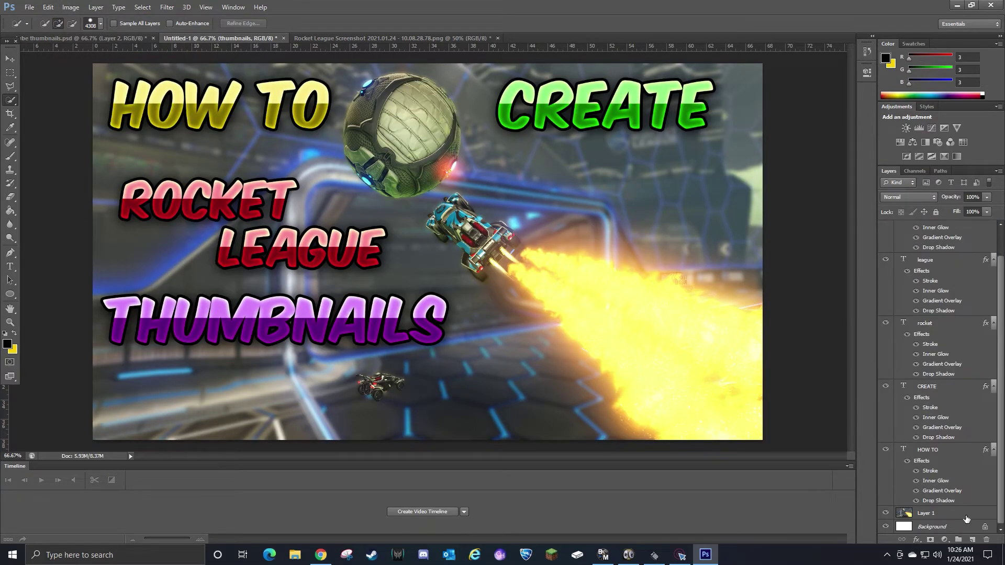
left_click(929, 515)
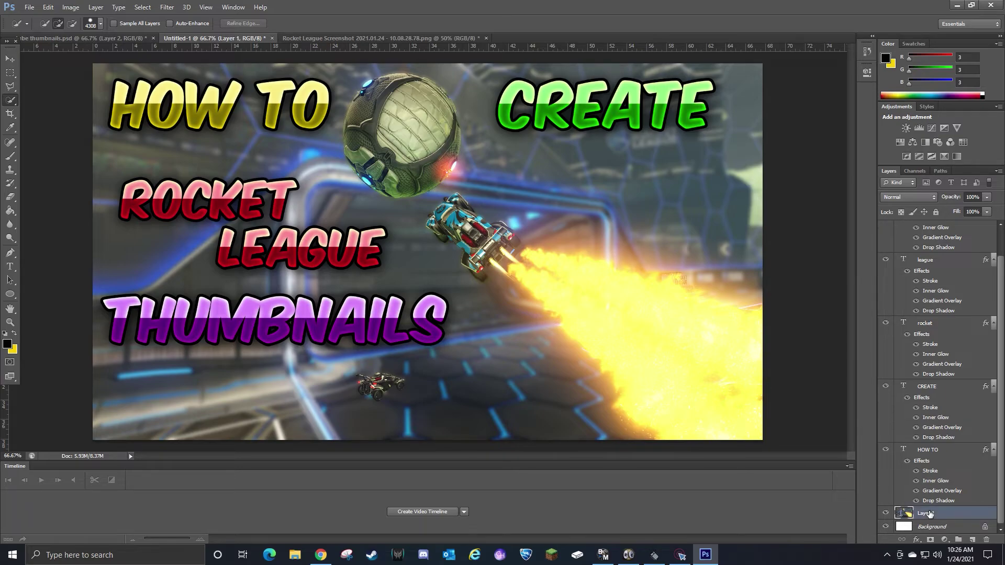
key("Delete")
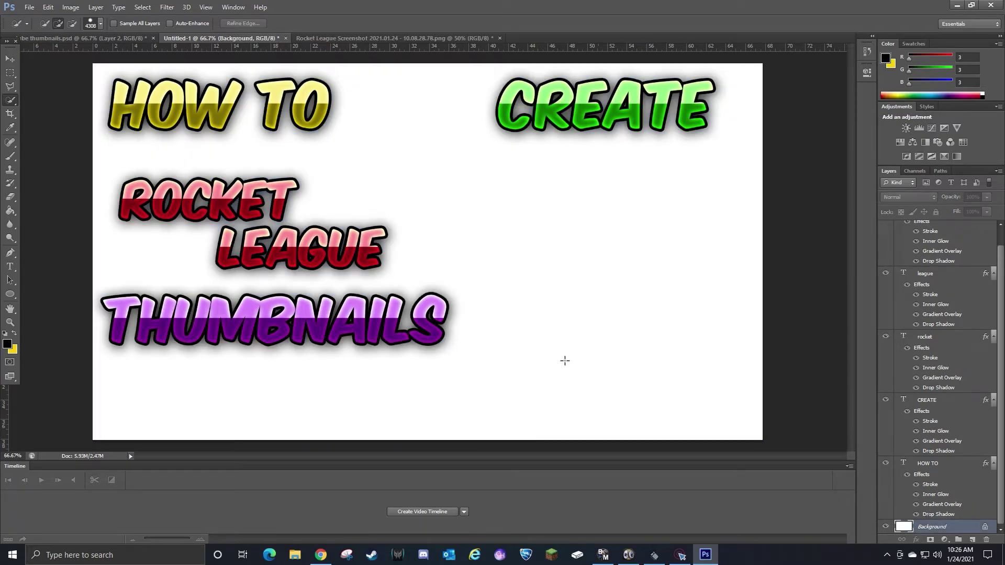
left_click(48, 7)
left_click(220, 99)
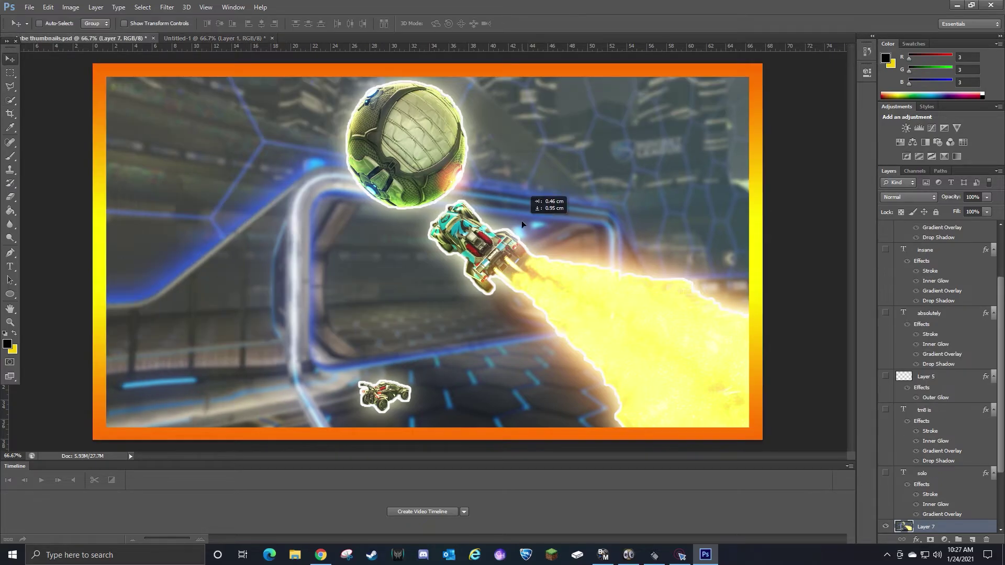
Position the screenshot on Layer 7 within the reference thumbnail's orange border, and clear the selection in Untitled-1.
left_click_drag(521, 221, 516, 220)
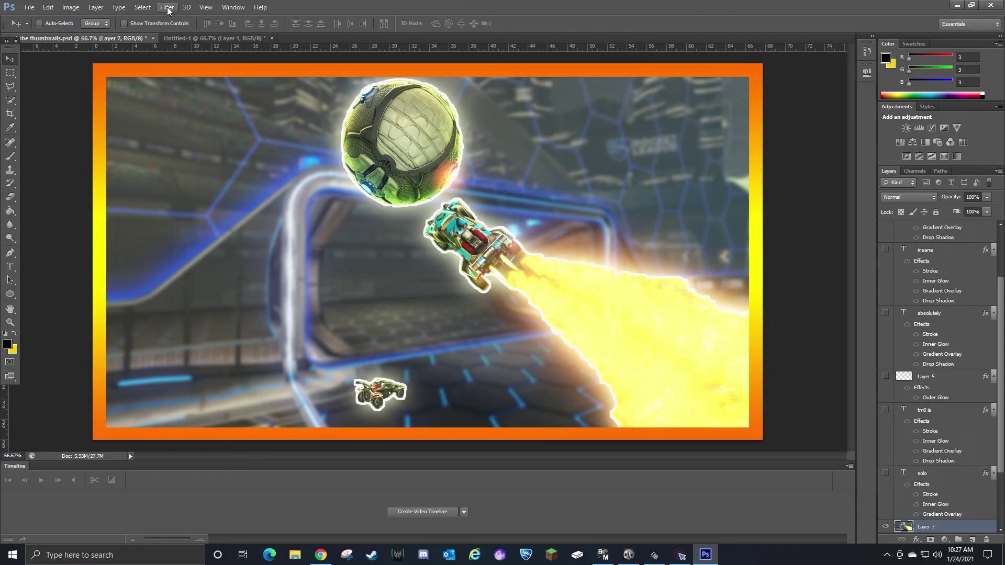
left_click(204, 37)
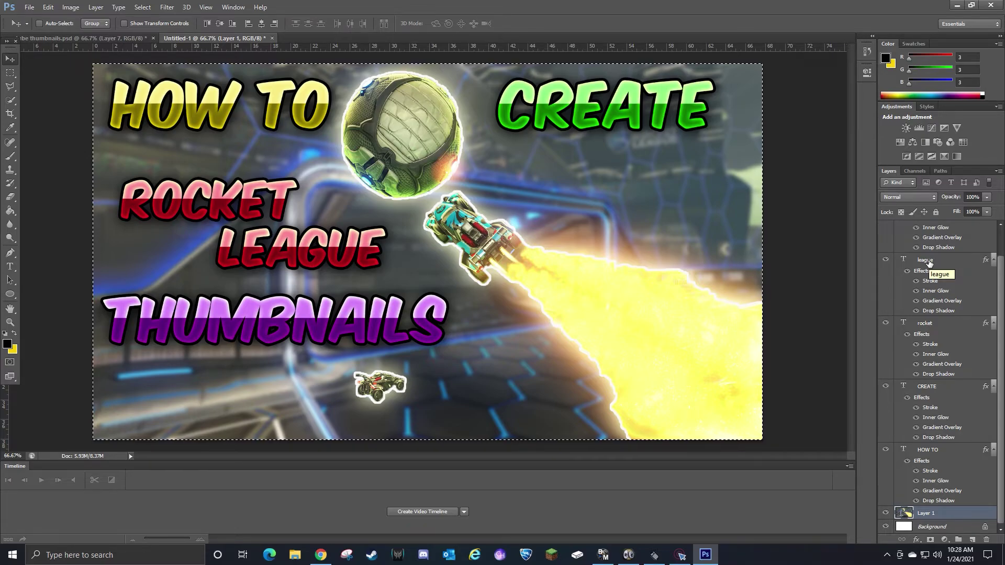
key("ctrl+d")
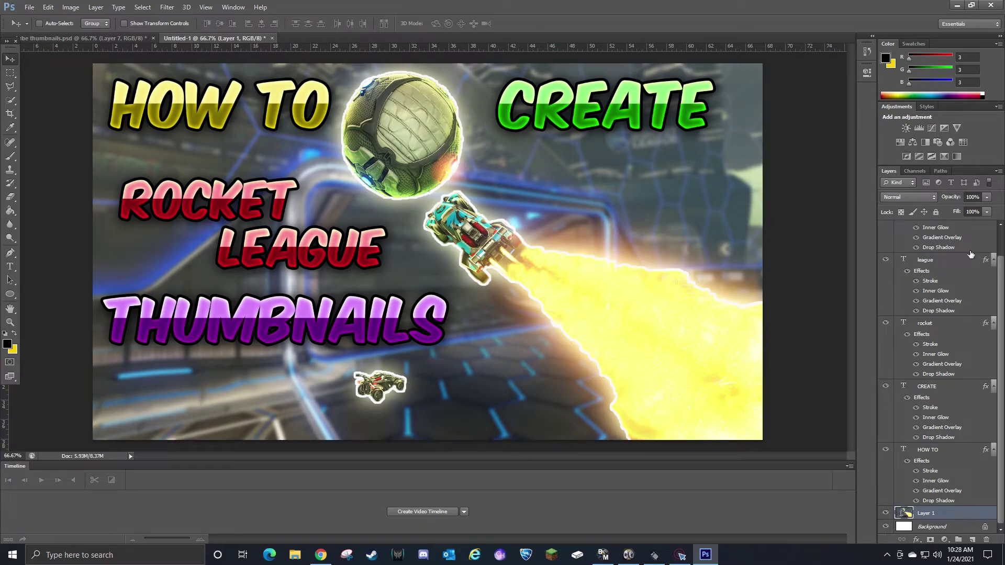
left_click(936, 321)
right_click(936, 320)
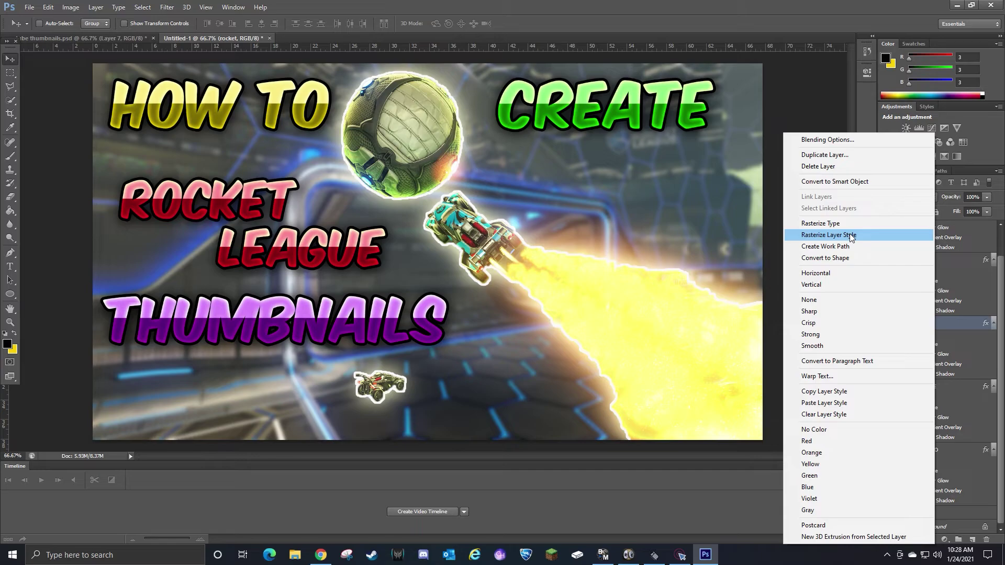
left_click(811, 108)
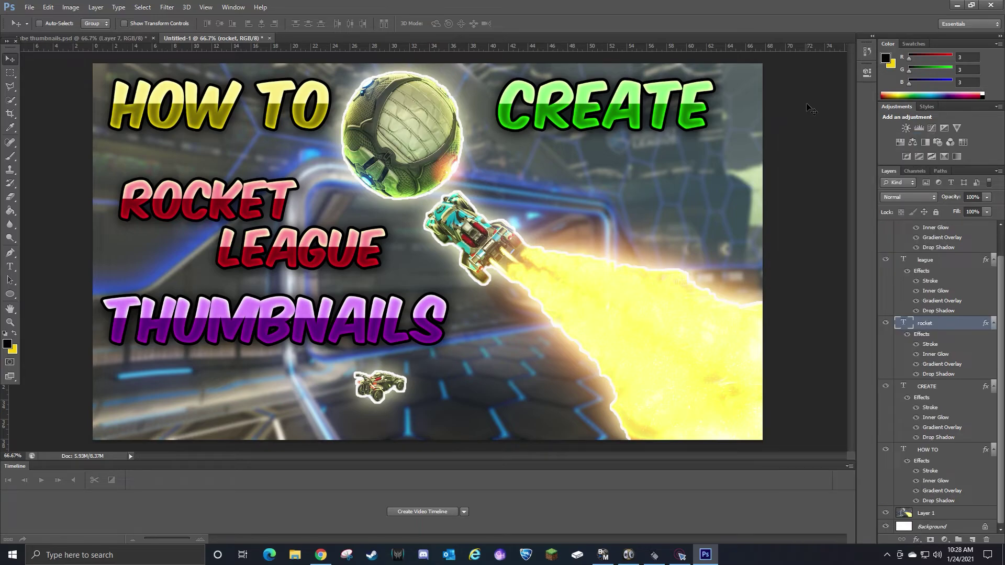
Select the Rectangle 2 border layer at the top of the layer stack in the reference thumbnail youtube thumbnails.psd.
left_click(98, 38)
scroll(984, 336, "down", 1)
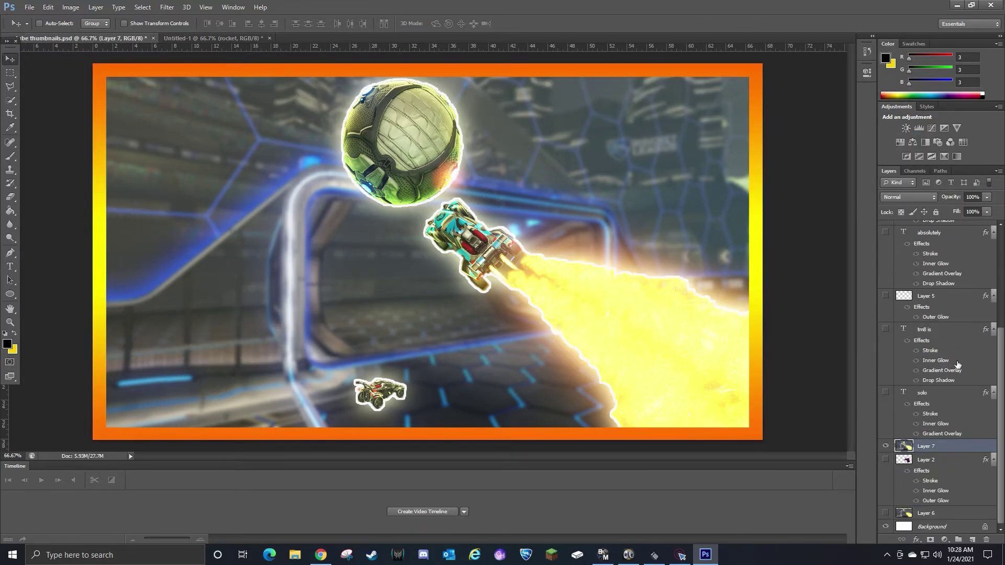
scroll(918, 455, "down", 2)
scroll(923, 432, "down", 2)
scroll(930, 456, "up", 6)
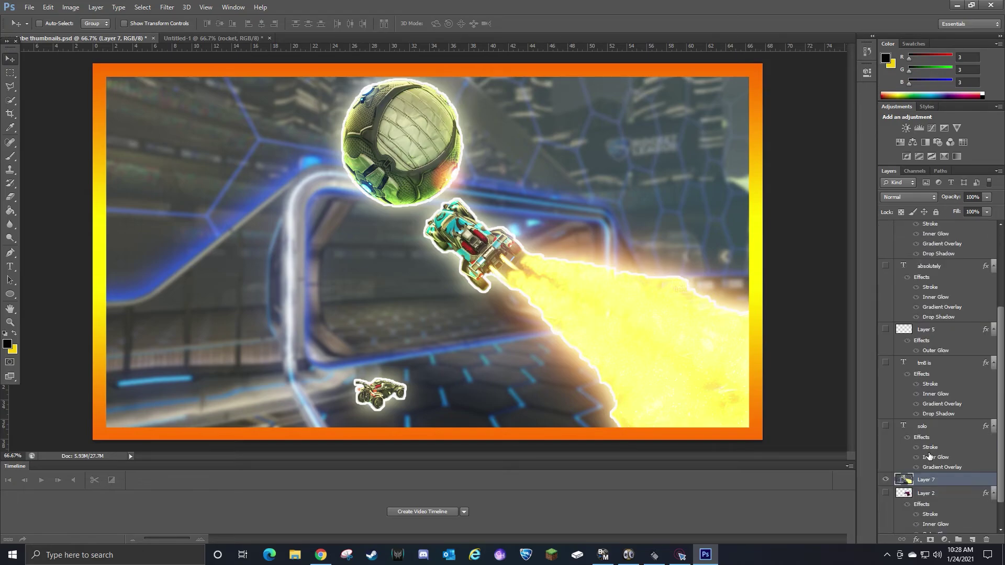
left_click(926, 229)
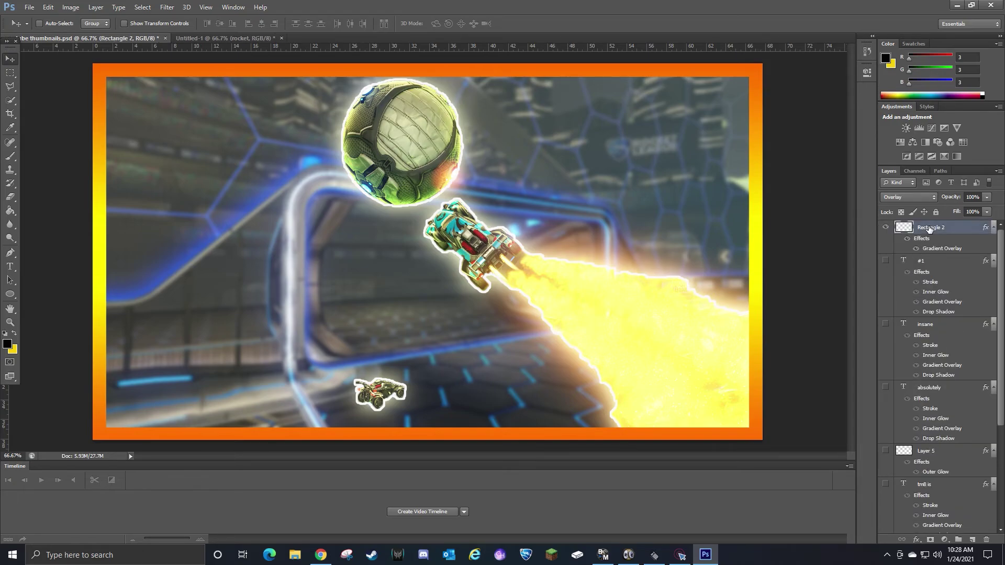
Try to shift the gradient border on Rectangle 2 slightly to the left, and undo the move.
right_click(903, 226)
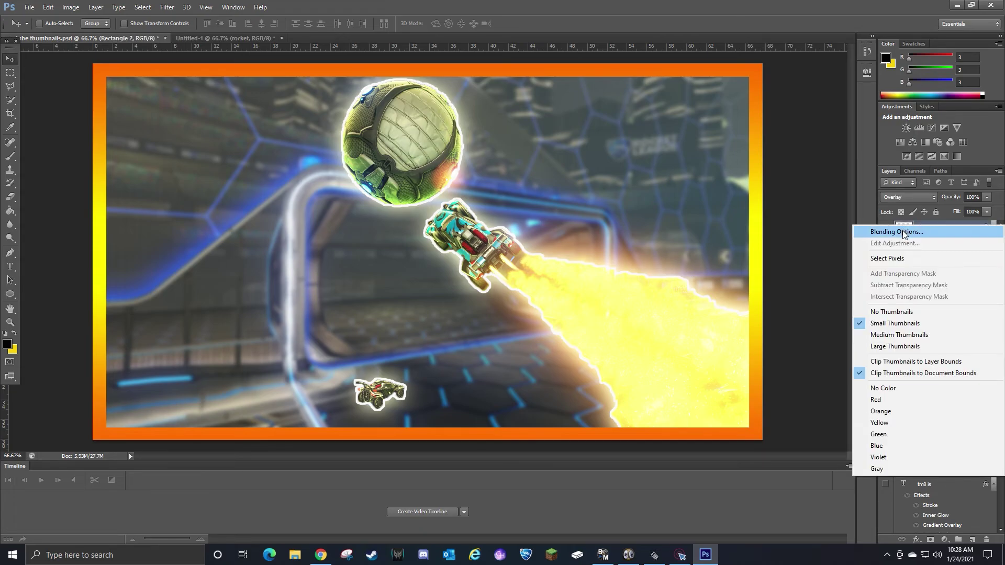
left_click(922, 219)
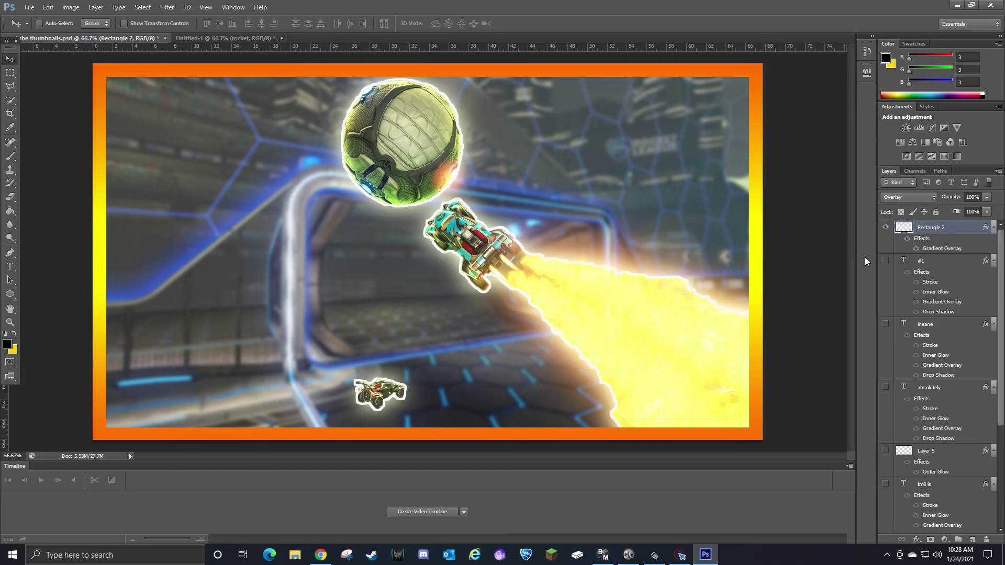
left_click_drag(605, 233, 600, 234)
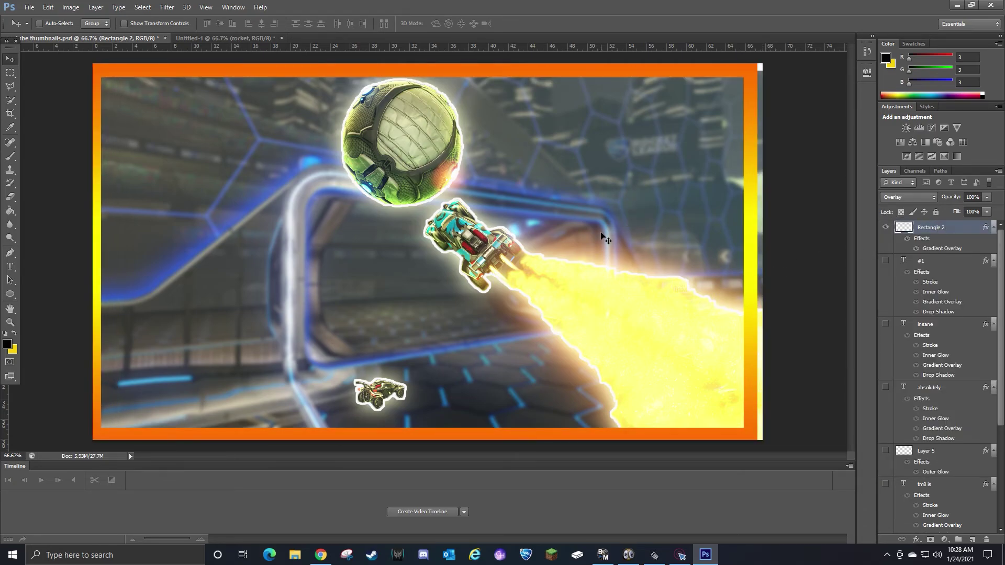
key("ctrl+z")
Duplicate the Rectangle 2 border layer as "Rectangle 2 copy" within youtube thumbnails.psd.
right_click(951, 225)
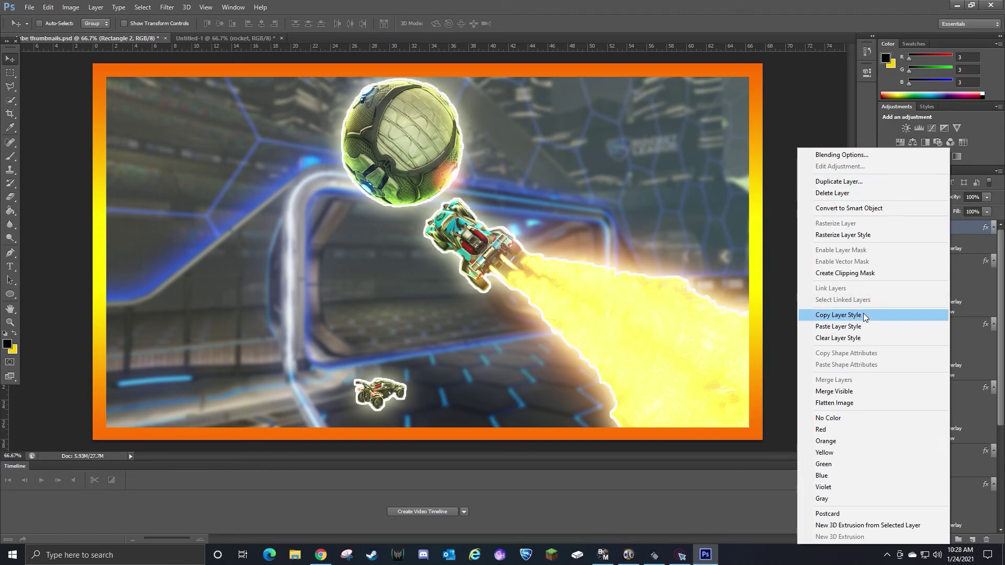
left_click(857, 181)
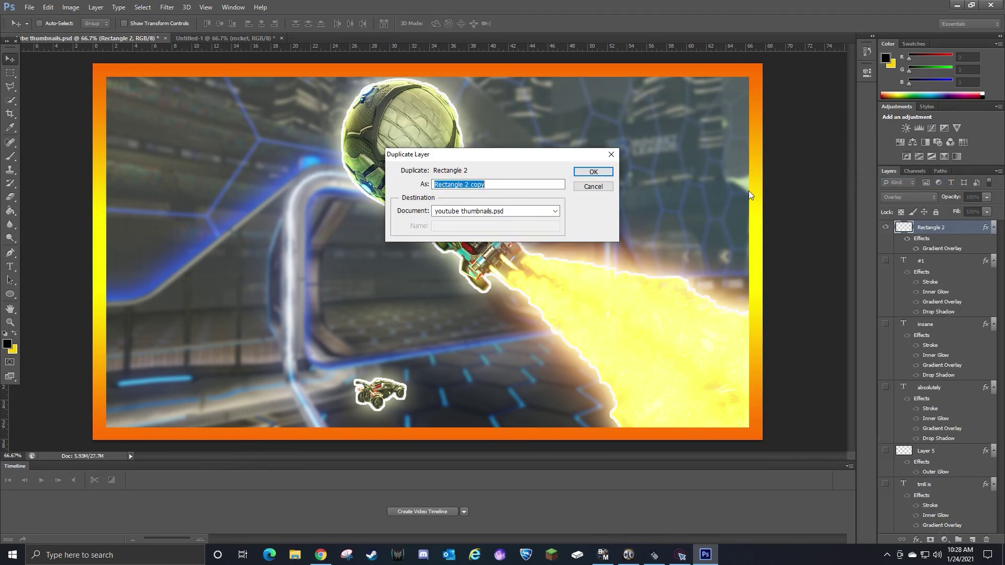
left_click(602, 172)
right_click(945, 228)
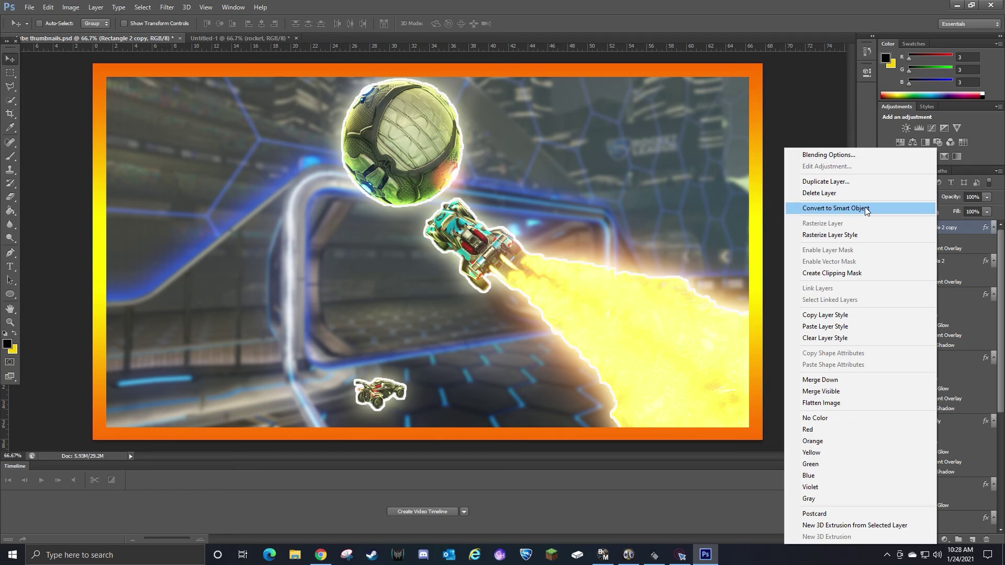
key("Escape")
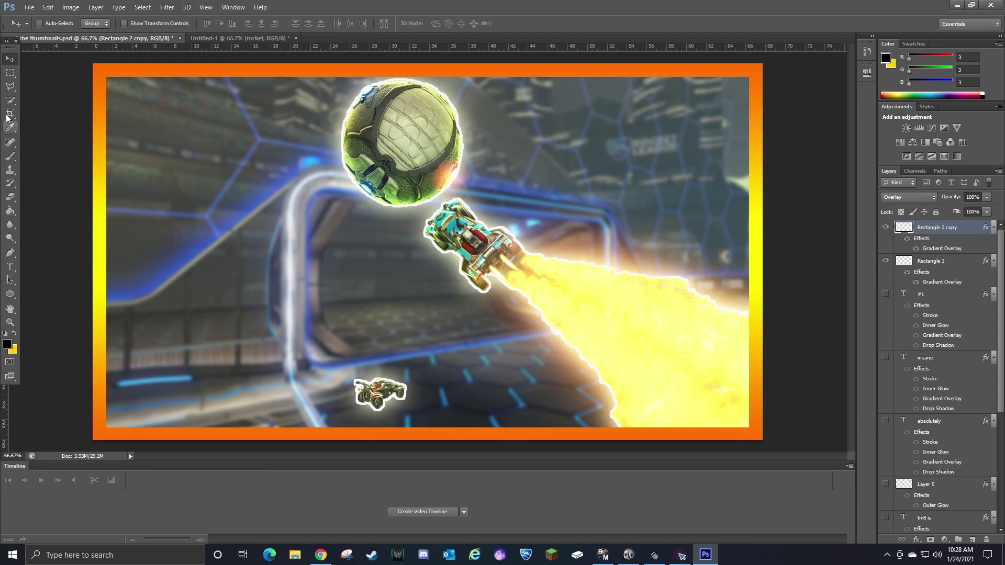
Select the orange-yellow border frame on Rectangle 2 copy with the Quick Selection tool.
left_click(15, 100)
left_click(107, 78)
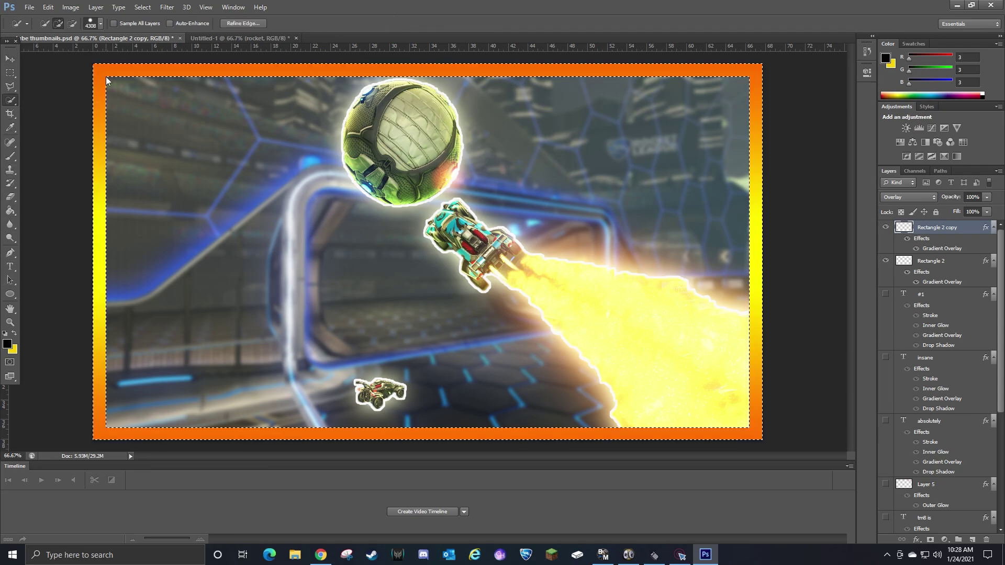